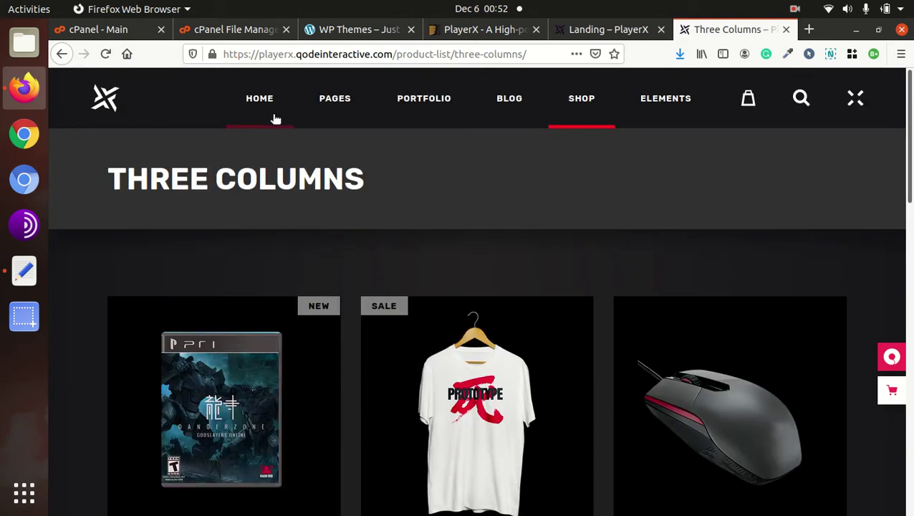
Step: Open the PlayerX demo's Main Home page and look through its sections down to the match listings
mouse_move(271, 111)
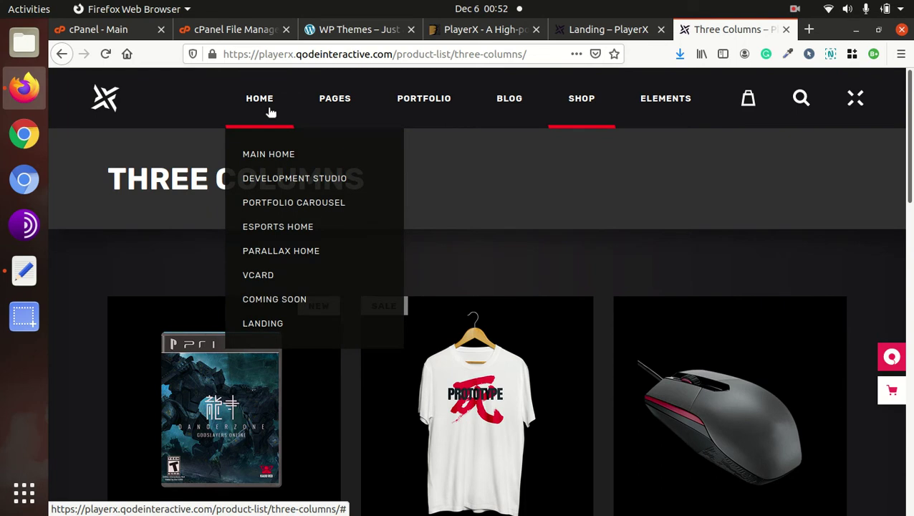
click(278, 155)
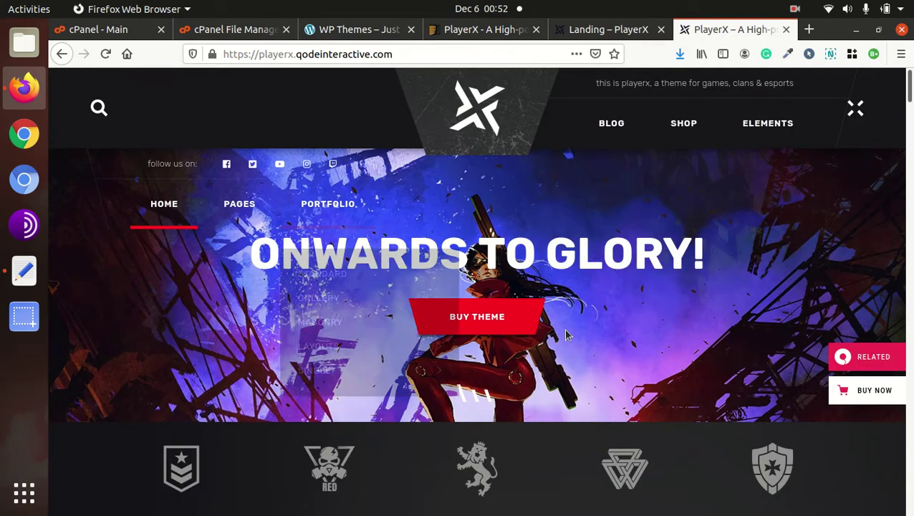
scroll(563, 342, down, 8)
scroll(515, 345, down, 4)
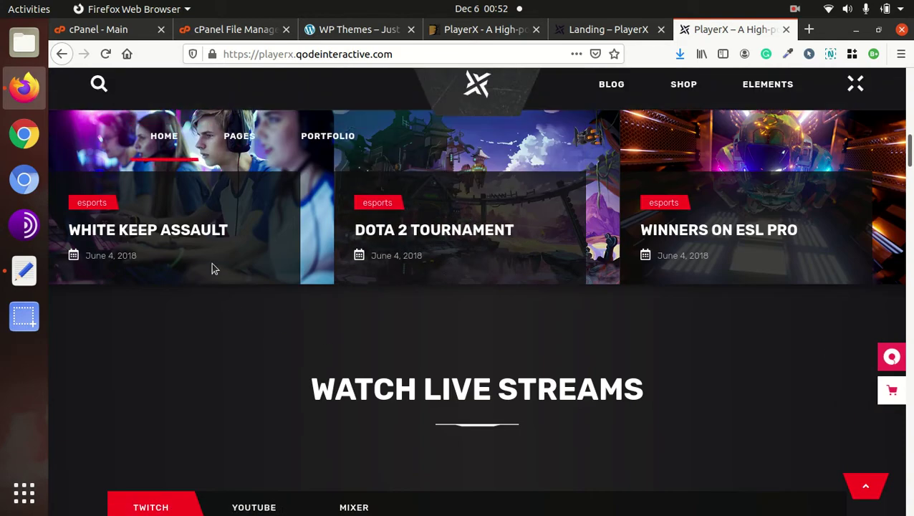
scroll(668, 259, up, 3)
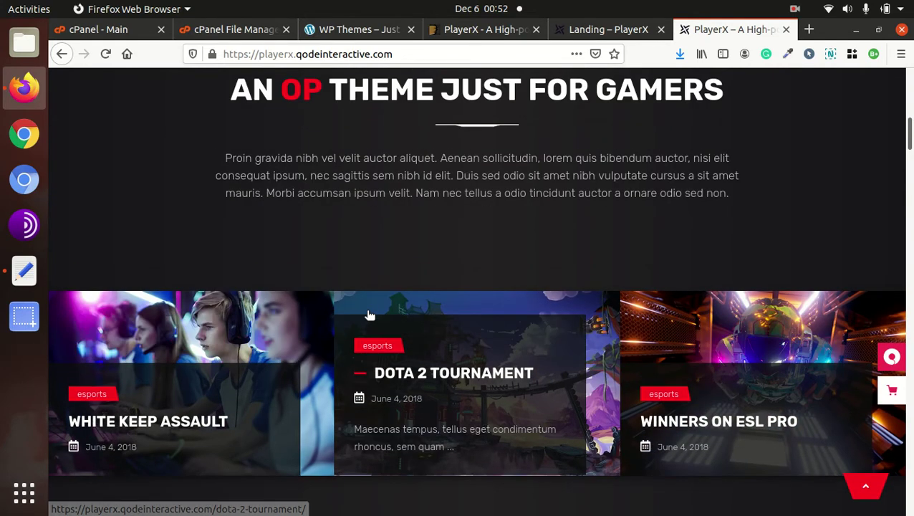
scroll(370, 322, down, 5)
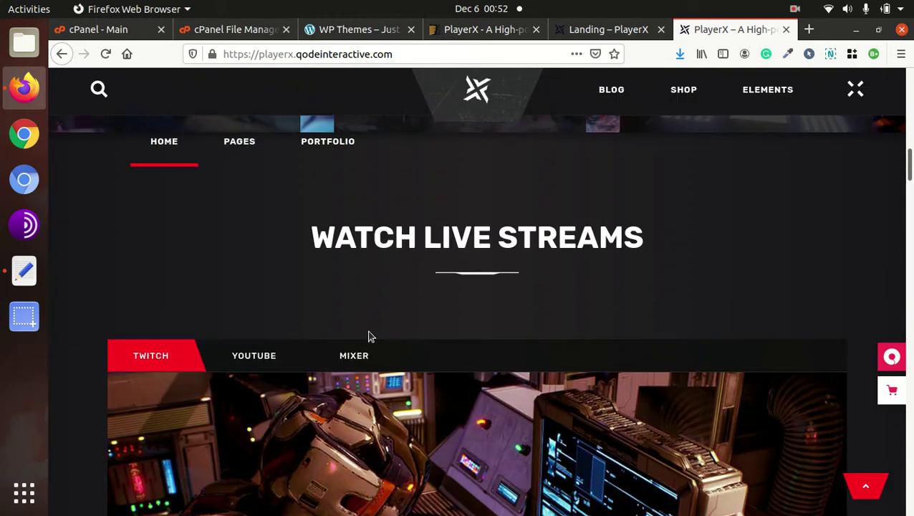
scroll(372, 335, down, 8)
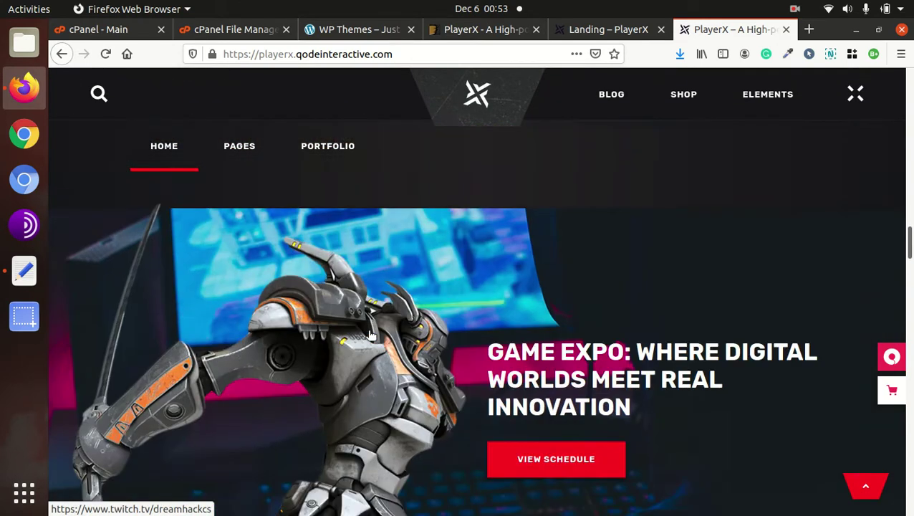
scroll(370, 336, down, 8)
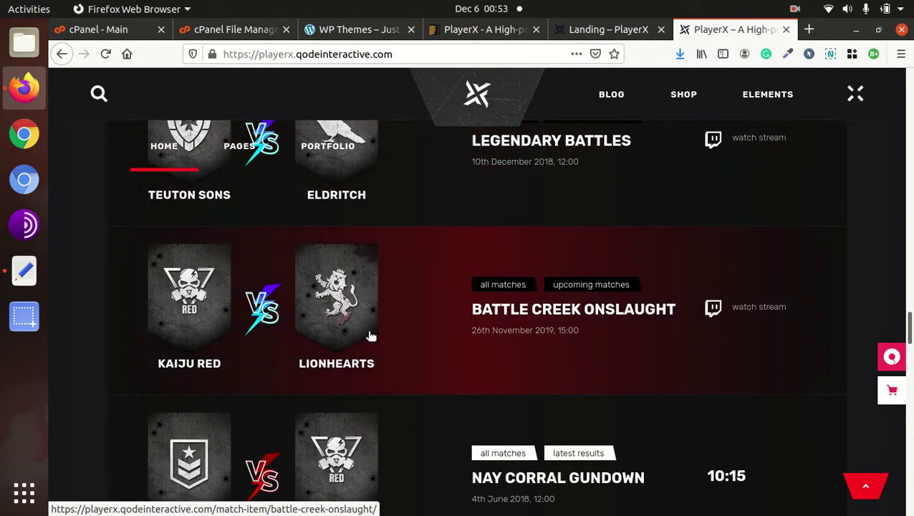
Step: Switch to Files, open the playerx folder in Downloads, and examine its folders and the theme, child and core zip packages
click(337, 32)
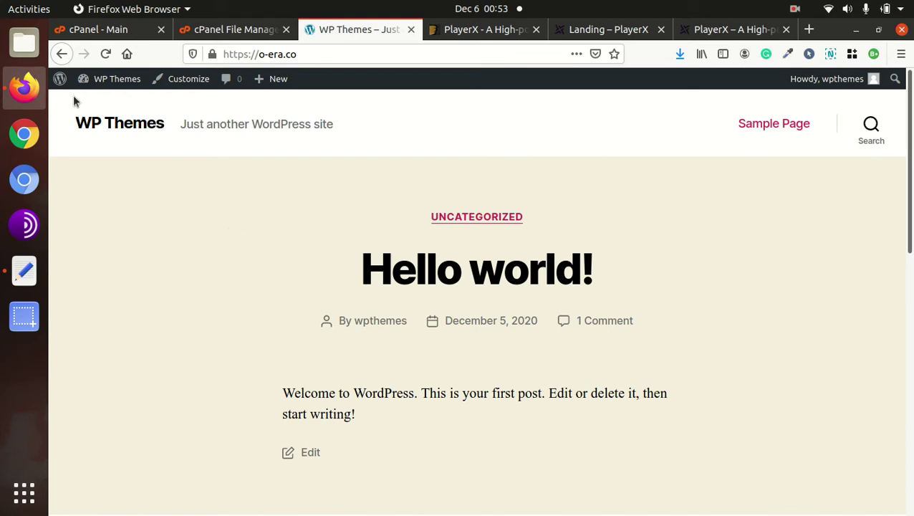
click(22, 44)
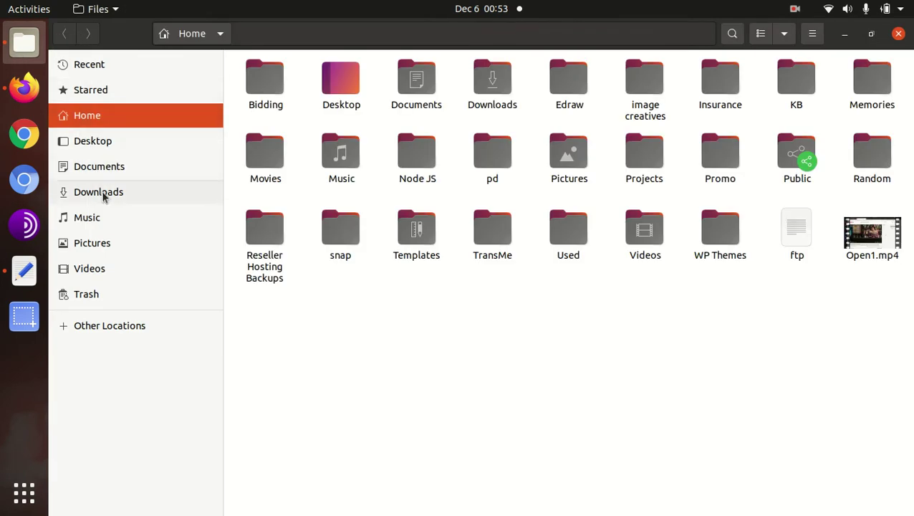
click(102, 191)
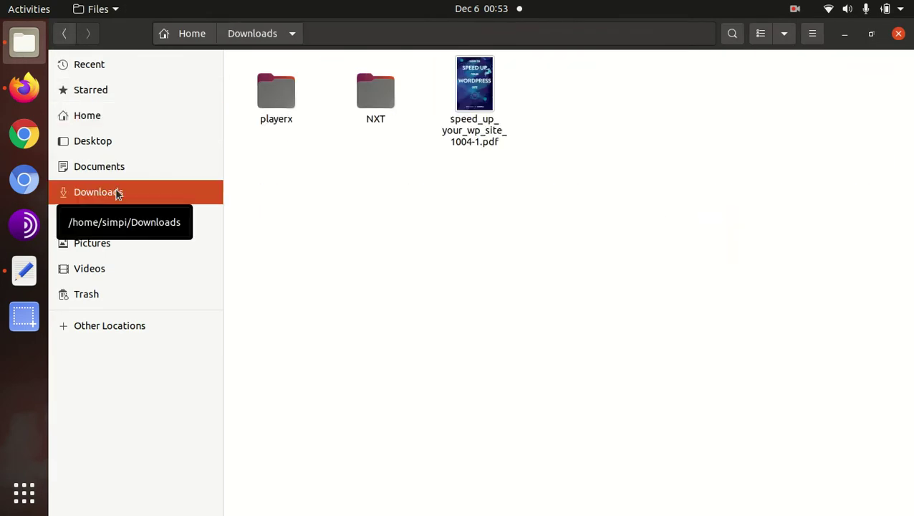
double_click(280, 99)
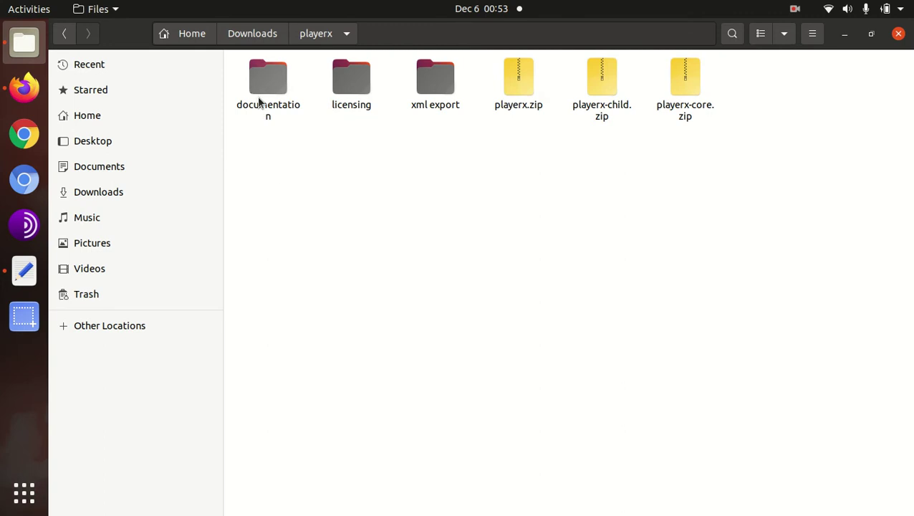
click(262, 86)
click(336, 86)
click(465, 92)
click(437, 87)
click(509, 90)
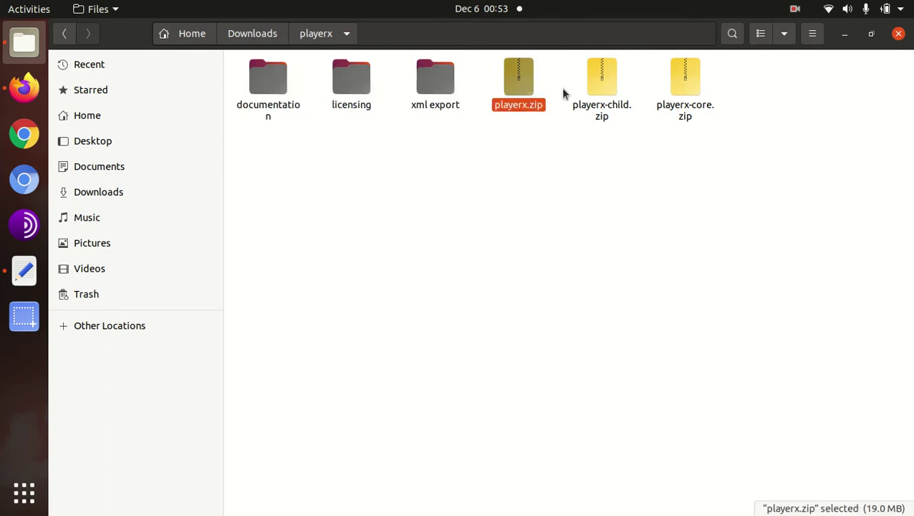
click(610, 87)
click(656, 88)
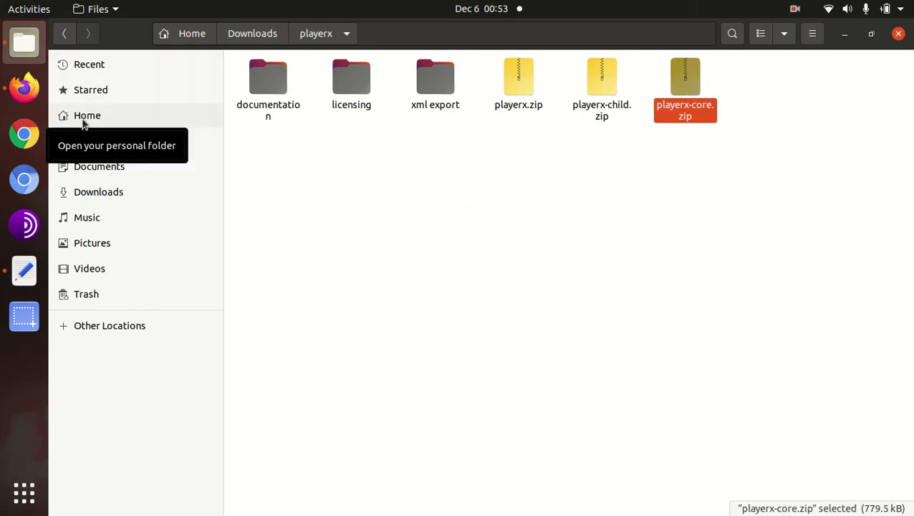
Step: Return to Firefox and open the zip upload form for adding a new theme in the o-era.co WordPress admin
click(24, 87)
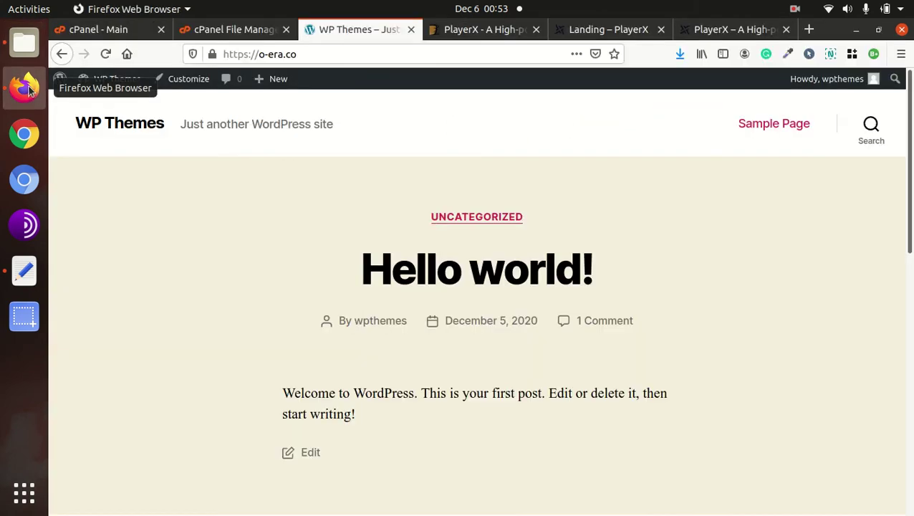
mouse_move(114, 81)
click(104, 102)
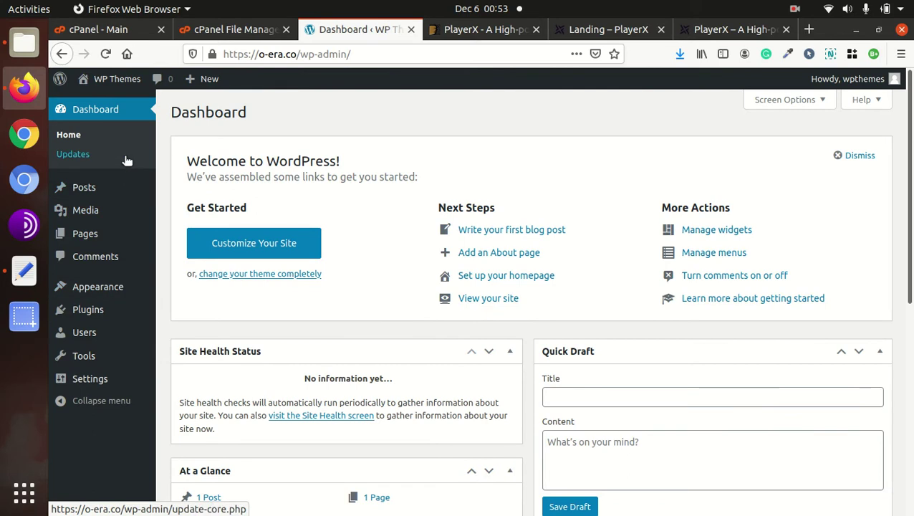
mouse_move(100, 283)
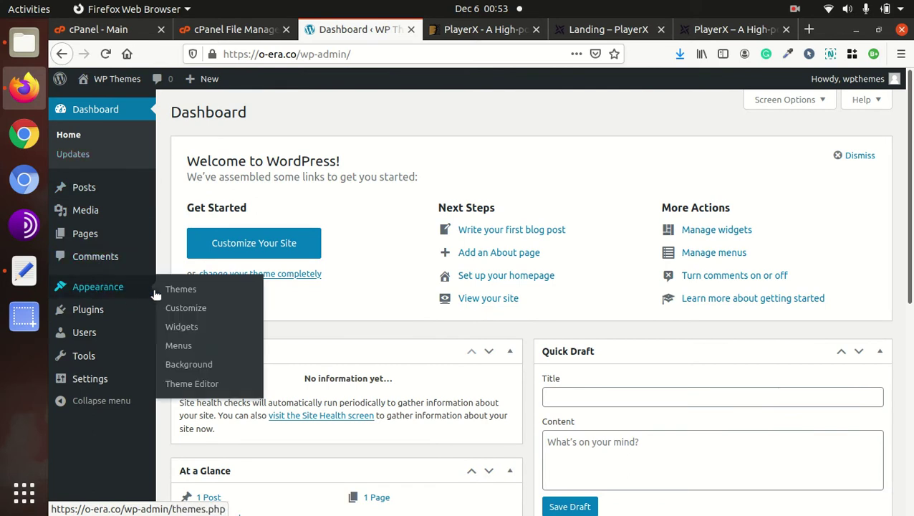
click(181, 290)
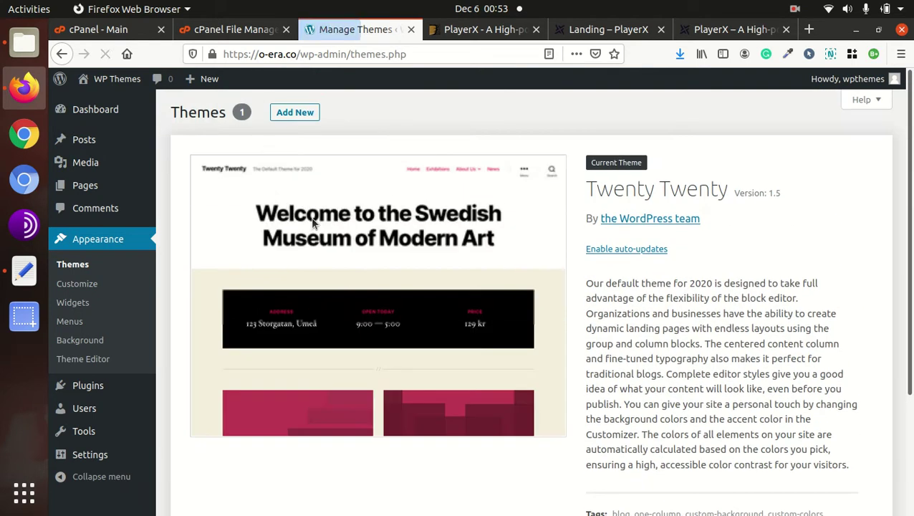
click(292, 116)
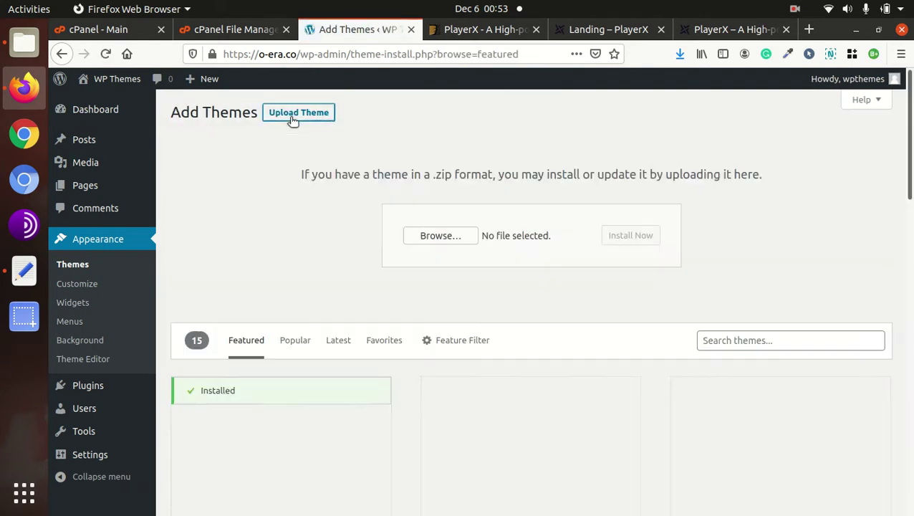
click(294, 114)
click(437, 236)
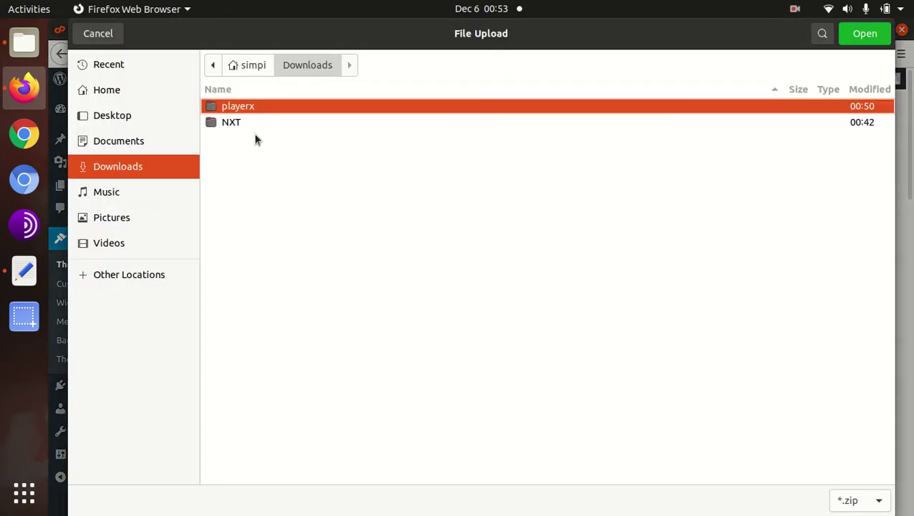
double_click(245, 106)
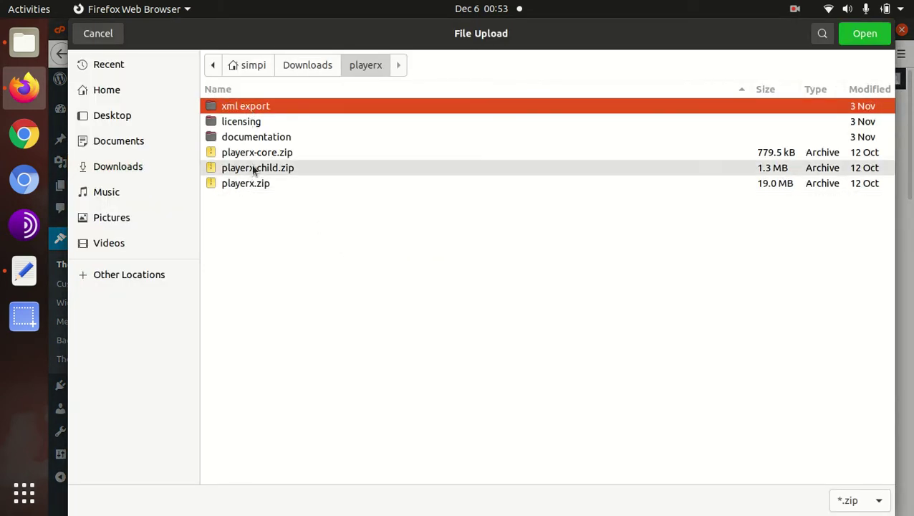
click(240, 184)
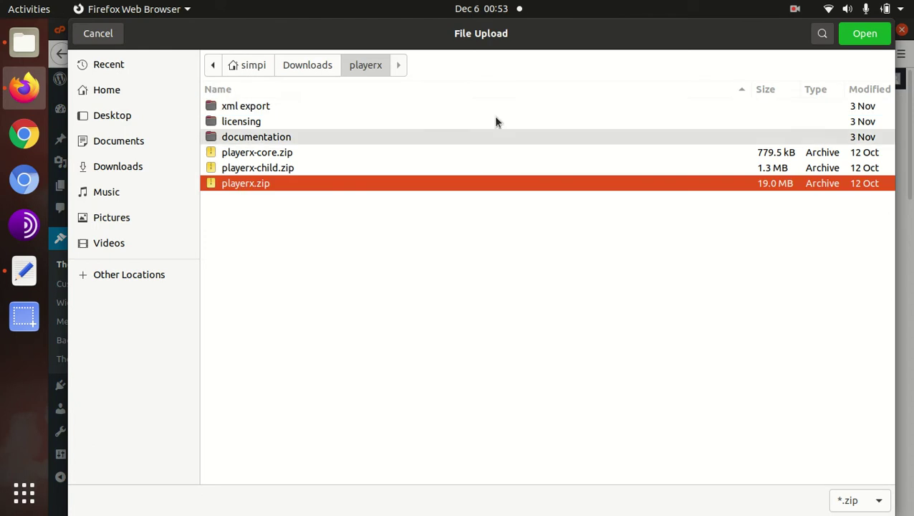
click(115, 36)
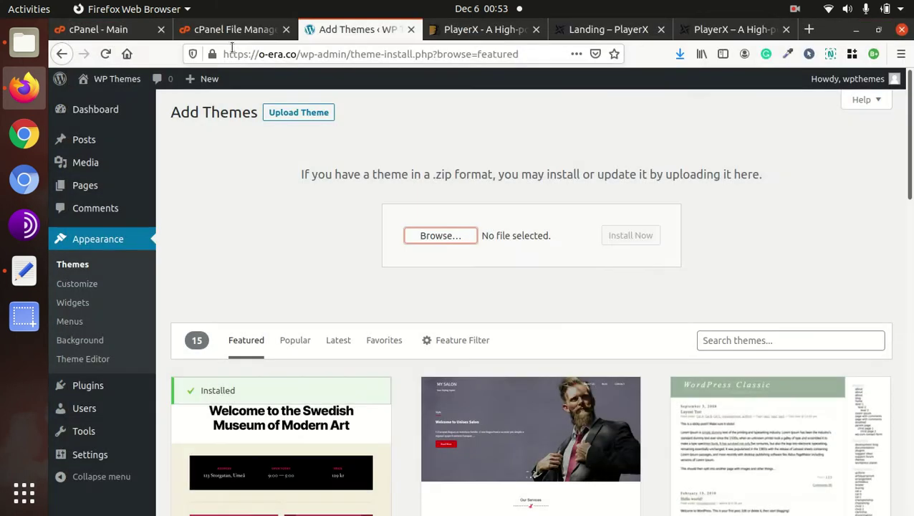
Step: Upload playerx.zip from the downloaded playerx folder to o-era.co/wp-content/themes through the cPanel File Manager, then return to that folder
click(238, 32)
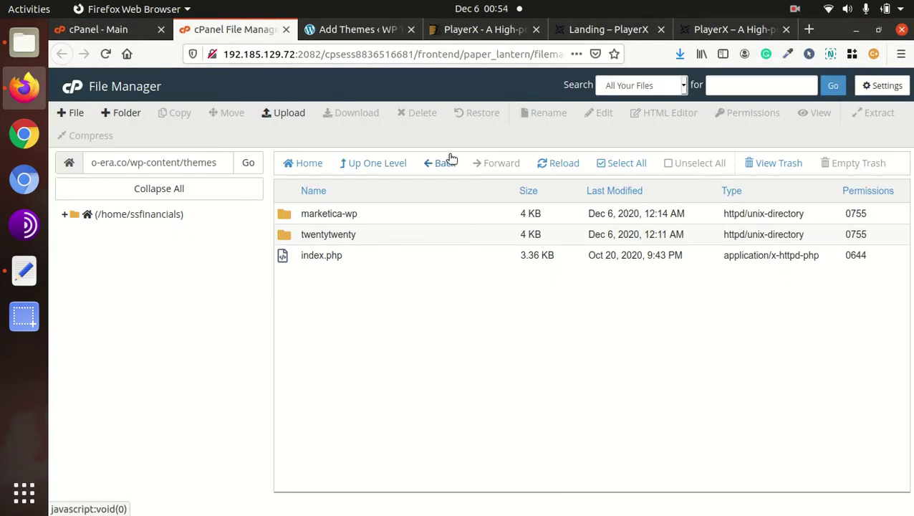
click(542, 167)
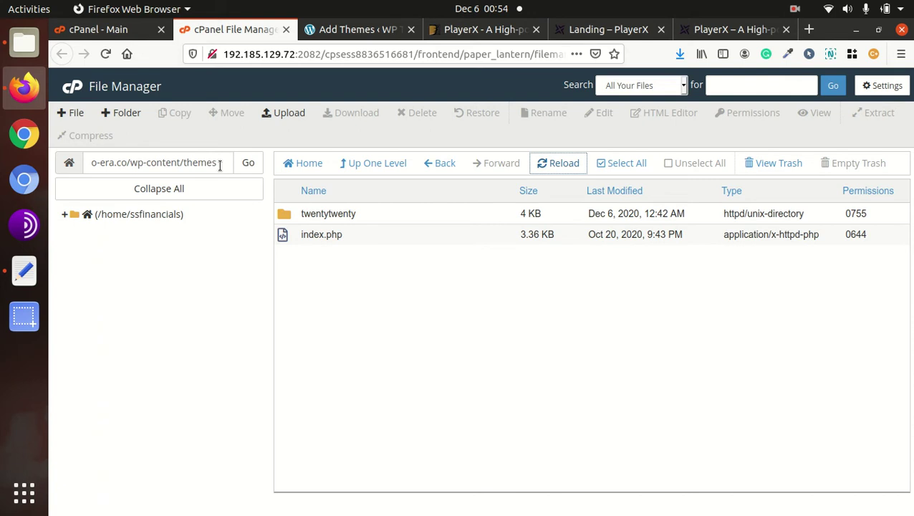
click(284, 115)
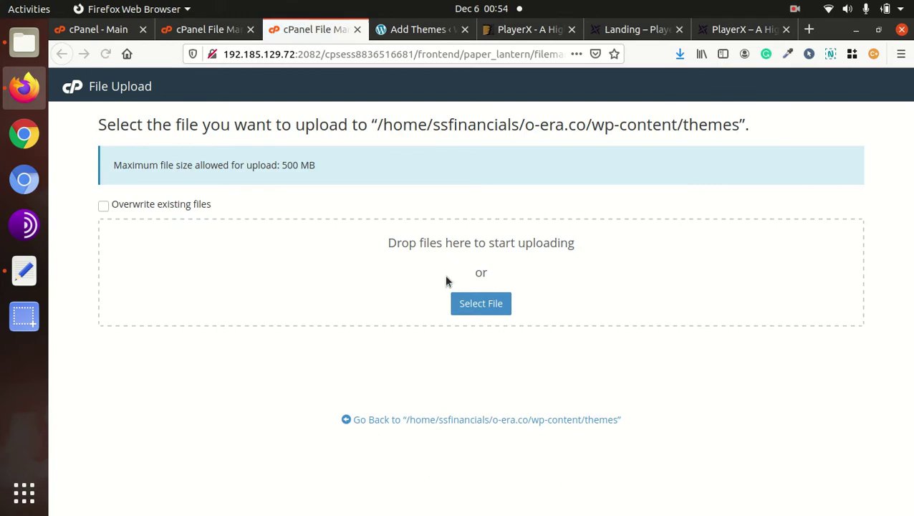
click(460, 303)
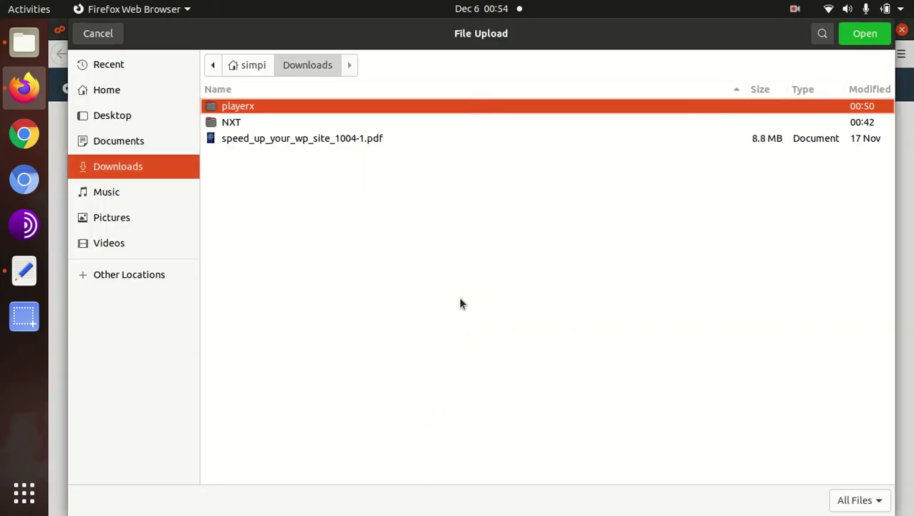
double_click(261, 109)
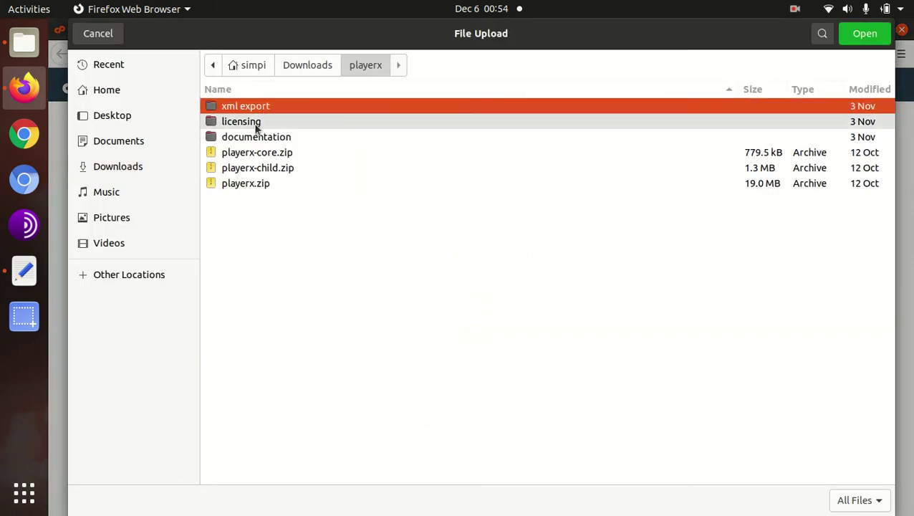
click(255, 182)
click(865, 34)
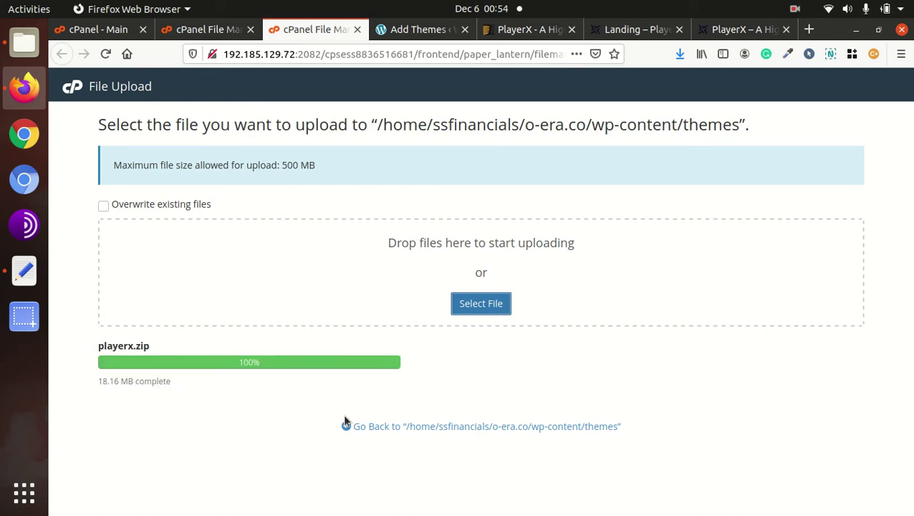
click(404, 426)
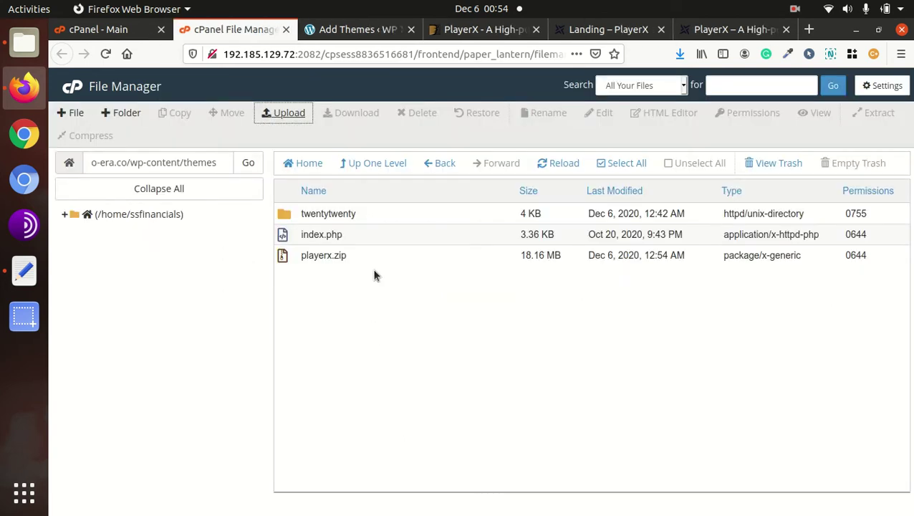
Step: Extract playerx.zip into /o-era.co/wp-content/themes and close the extraction results
click(373, 259)
right_click(373, 262)
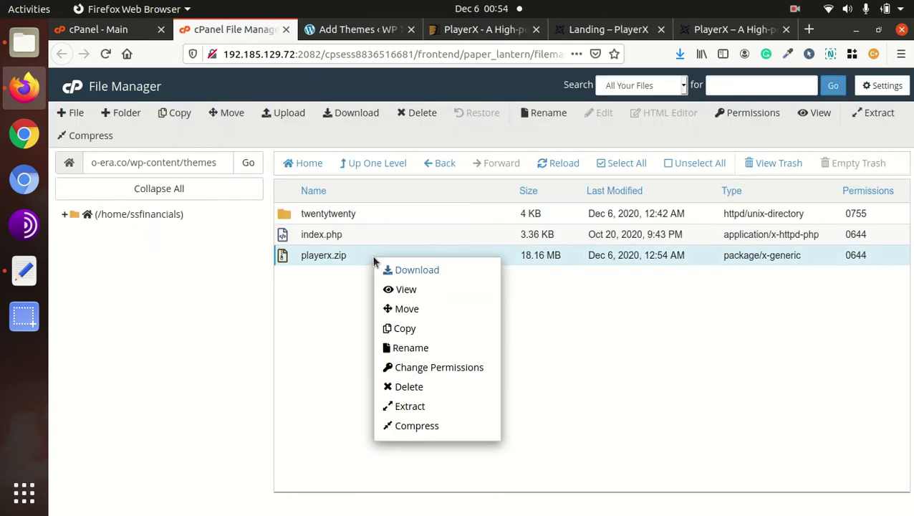
click(412, 406)
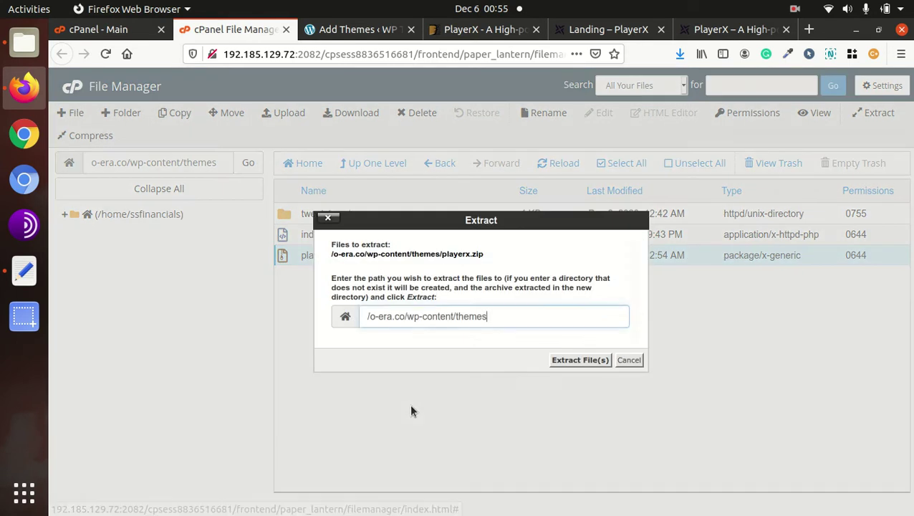
click(558, 362)
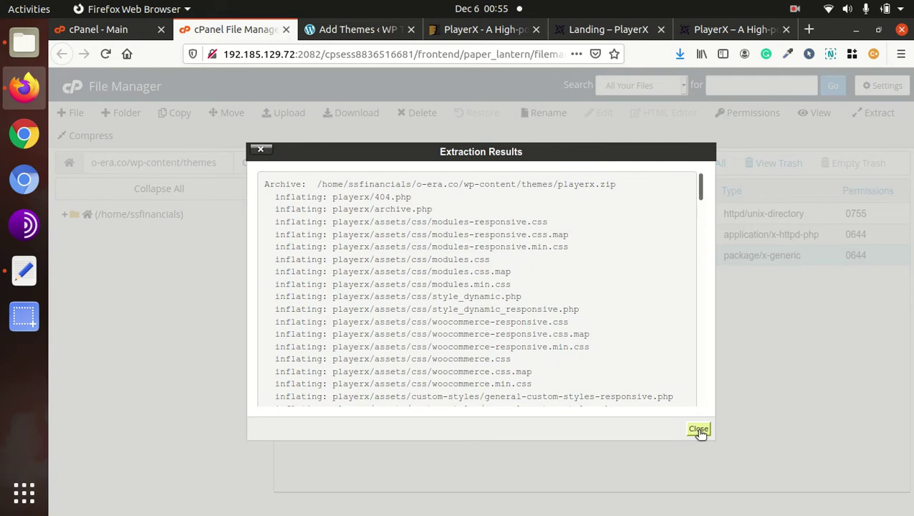
click(699, 429)
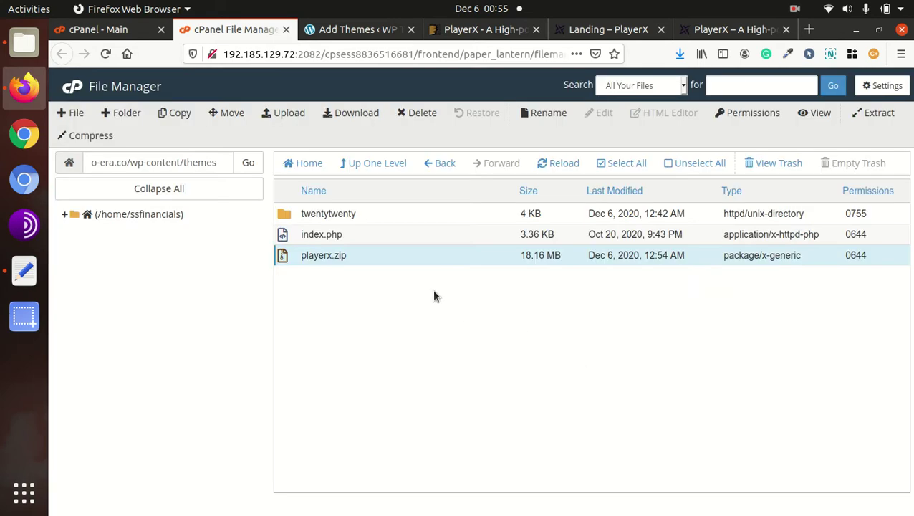
Step: Reload the themes folder listing and open the extracted playerx folder to check its files
click(551, 164)
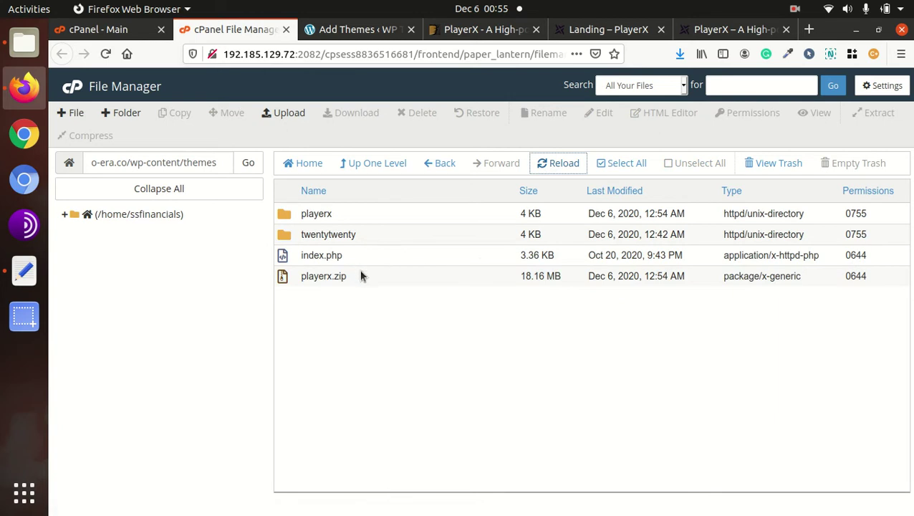
double_click(355, 213)
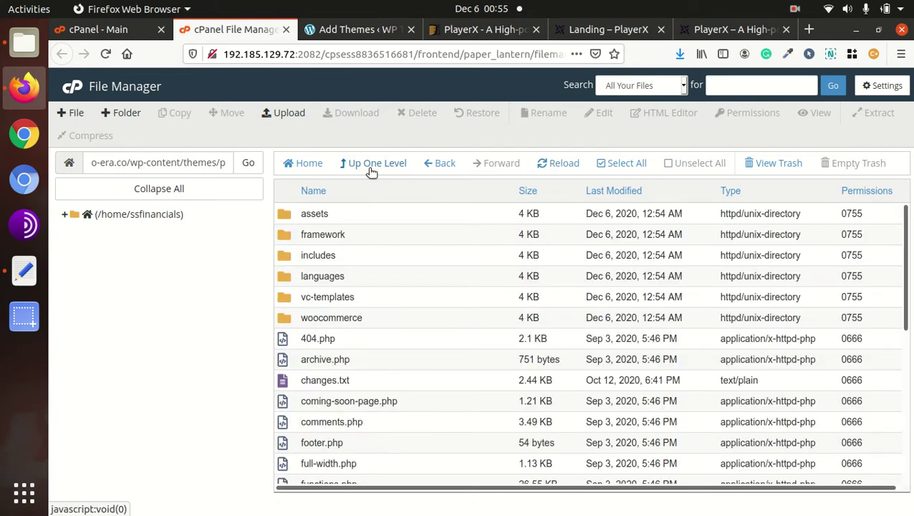
Step: Return to the o-era.co/wp-content/themes folder and permanently delete playerx.zip, skipping the trash
click(371, 169)
double_click(357, 215)
scroll(369, 237, down, 10)
click(371, 168)
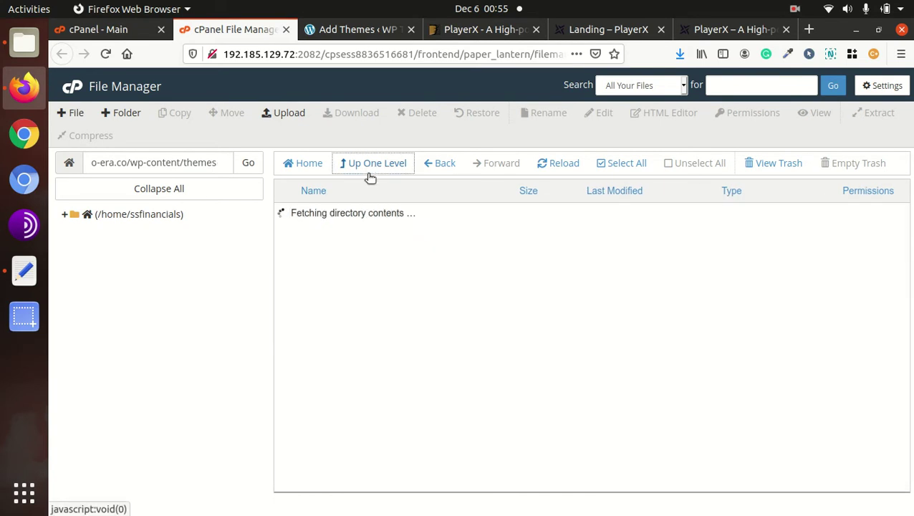
click(379, 285)
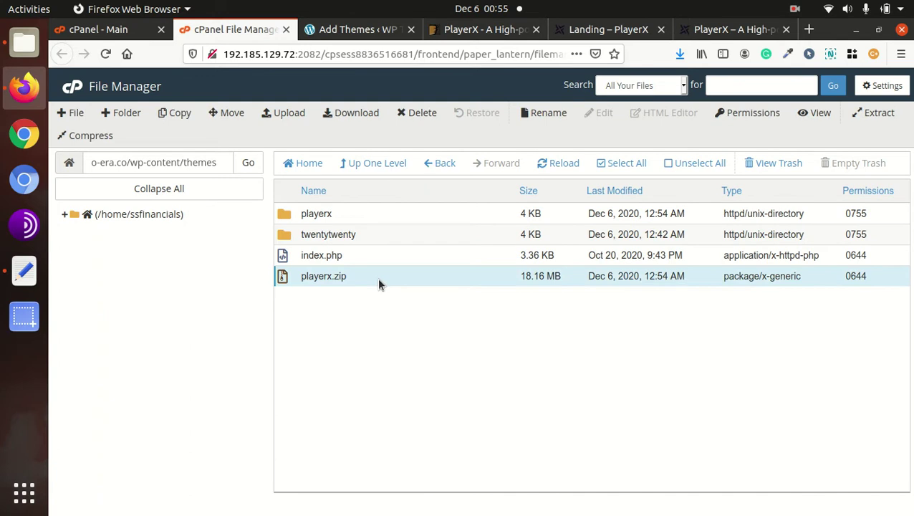
click(414, 116)
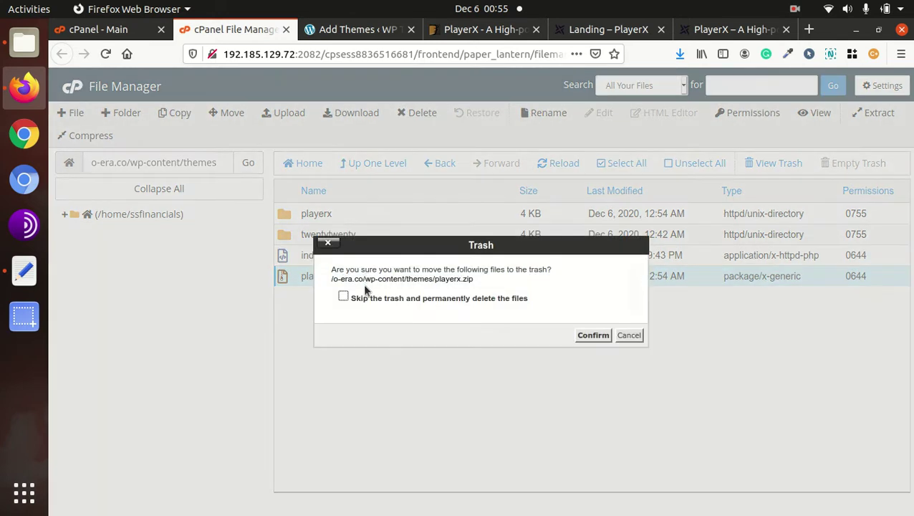
click(343, 298)
click(599, 337)
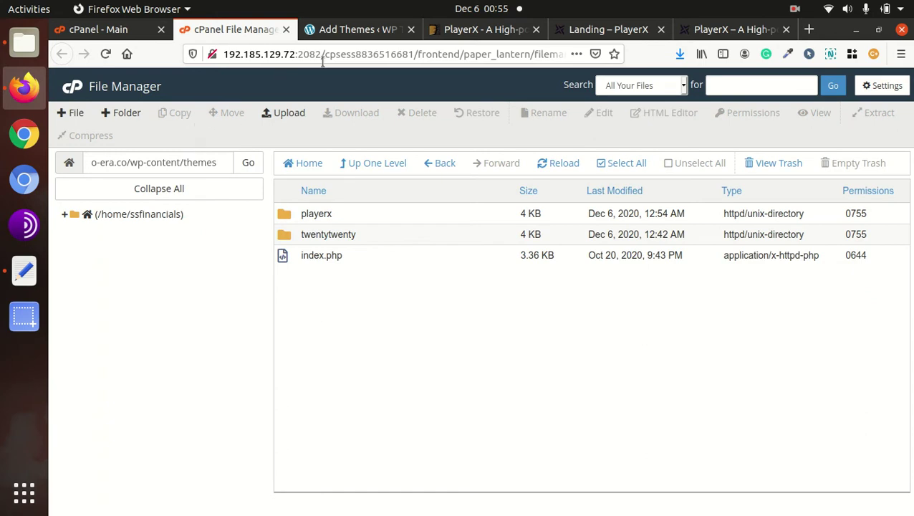
Step: Open the installed themes in the o-era.co WordPress admin, view the Playerx theme details, and activate the theme
click(363, 32)
click(78, 267)
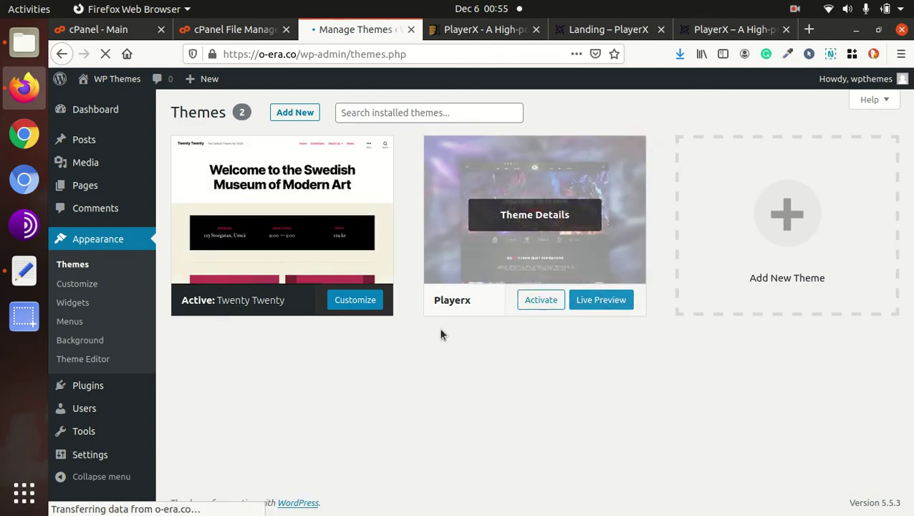
click(538, 229)
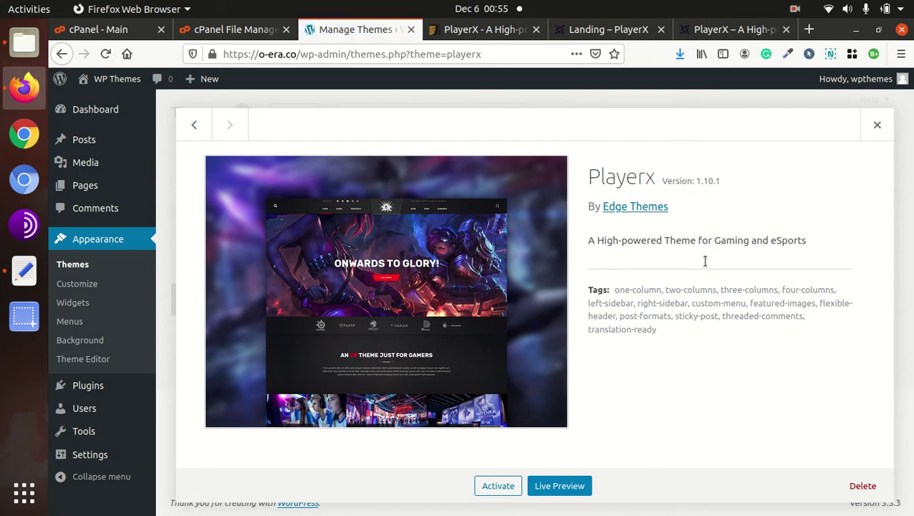
drag(587, 248, 842, 240)
click(635, 350)
click(492, 492)
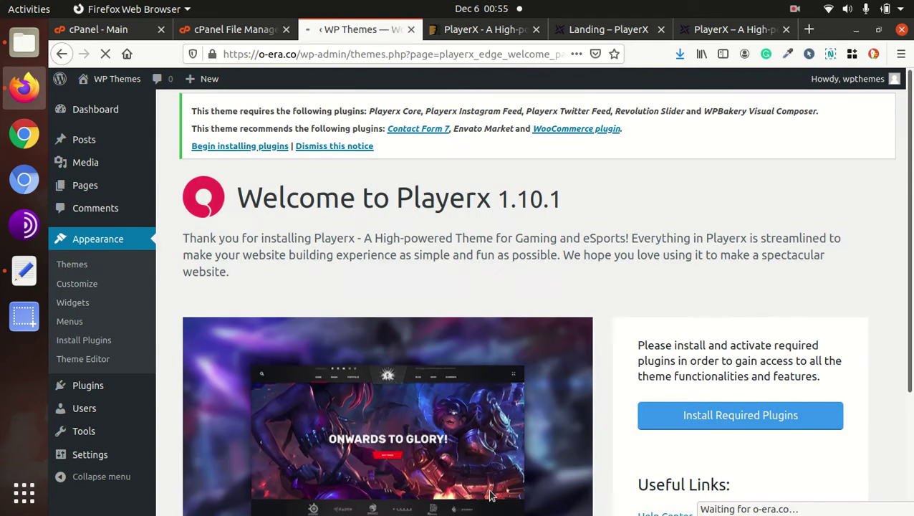
Step: Review the Playerx welcome page and open its list of required plugins
scroll(458, 430, down, 2)
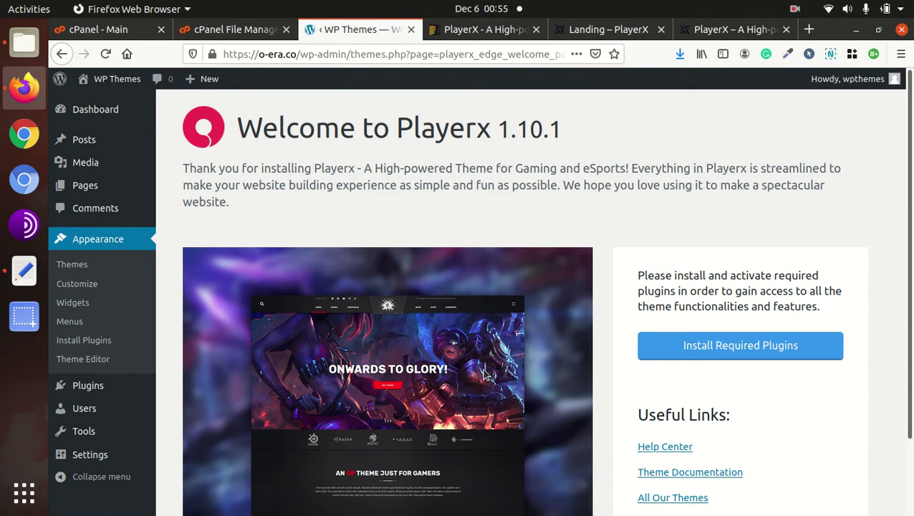
scroll(484, 373, down, 2)
scroll(476, 367, up, 2)
scroll(742, 334, down, 2)
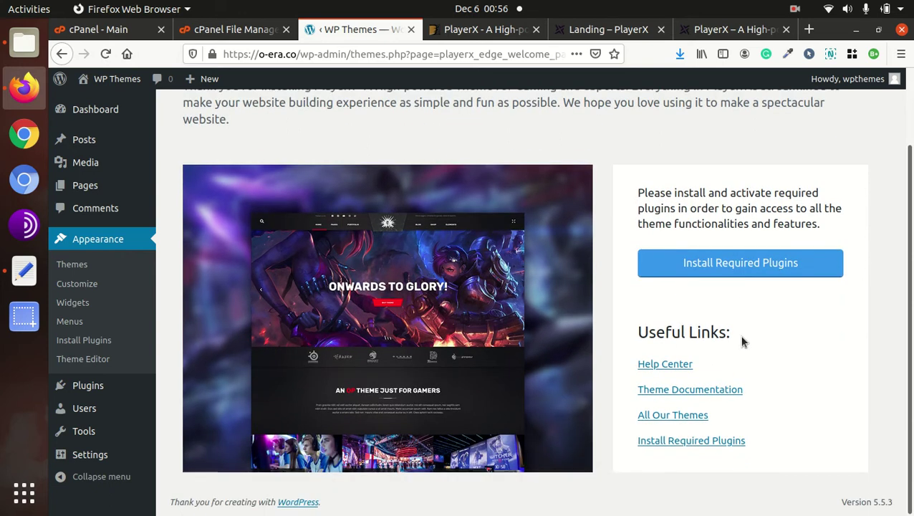
scroll(742, 340, up, 2)
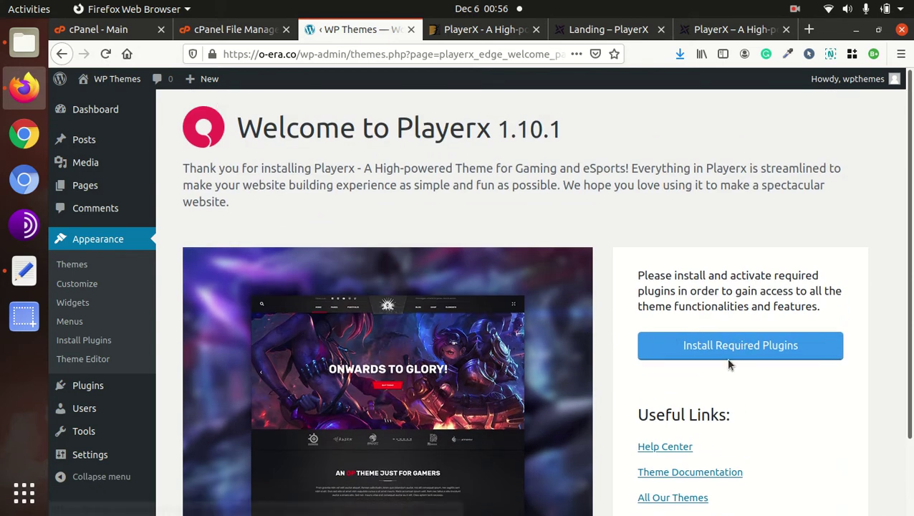
click(716, 347)
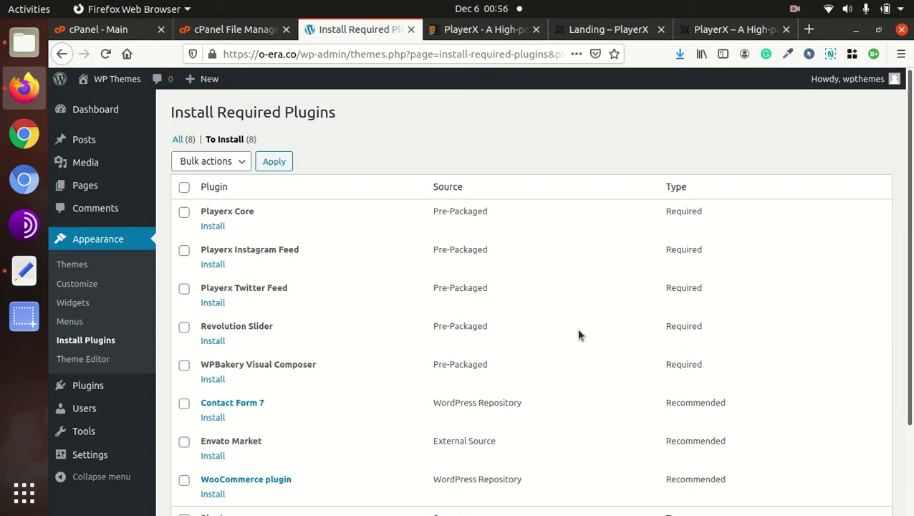
Step: Install the Playerx Core plugin, return to the required plugins installer, and activate it
click(213, 227)
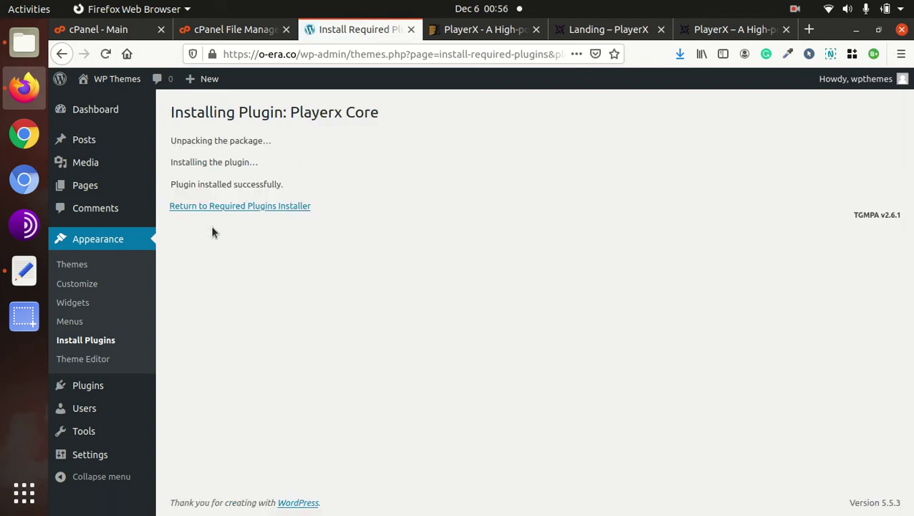
click(224, 208)
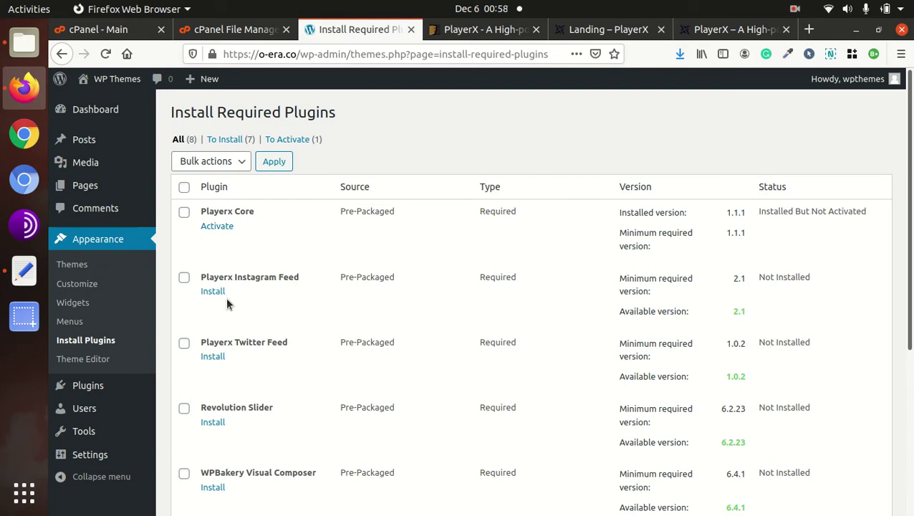
click(216, 227)
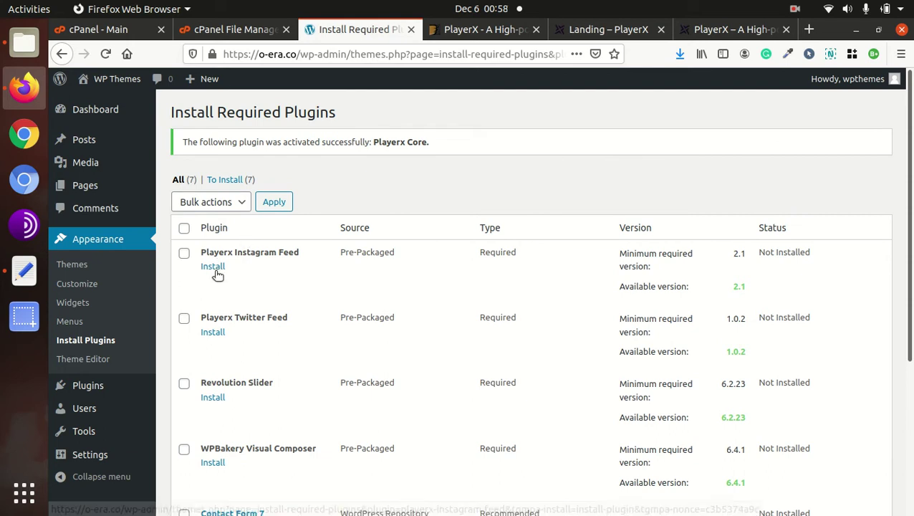
Step: Install and activate the Playerx Instagram Feed plugin and the Playerx Twitter Feed plugin
click(212, 269)
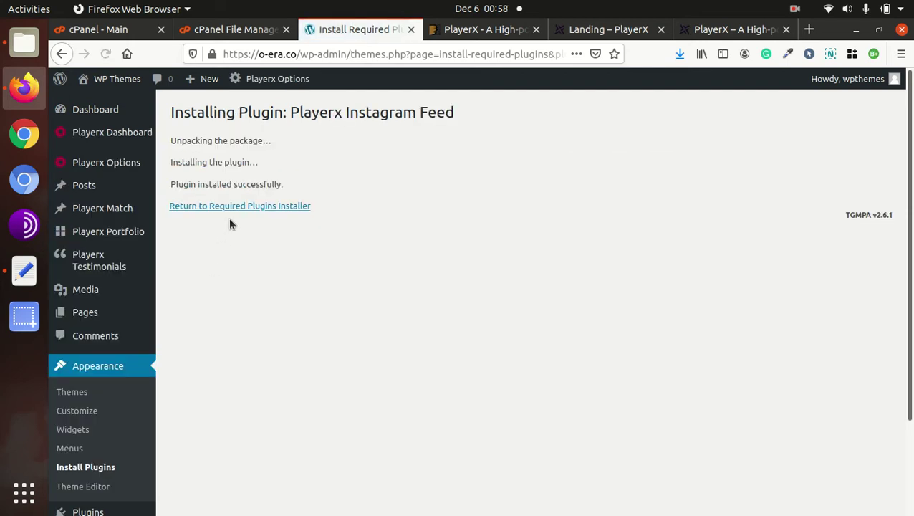
click(241, 206)
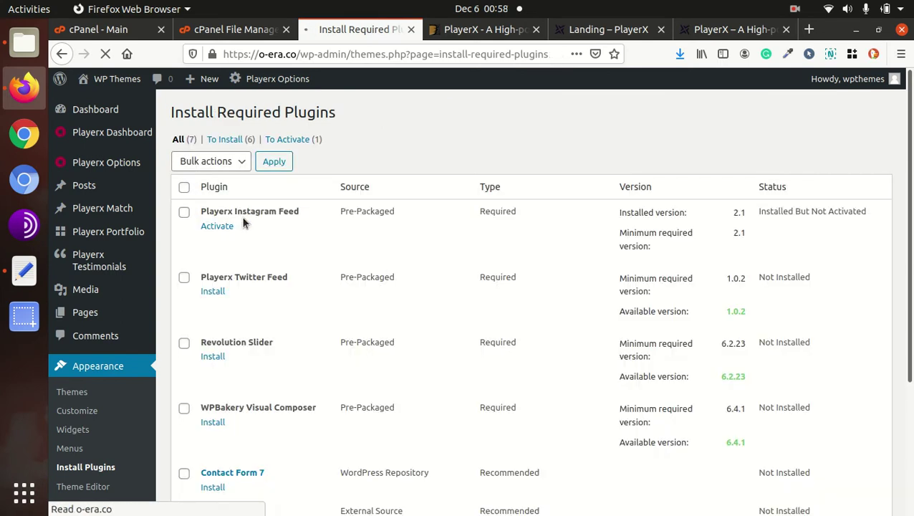
click(218, 228)
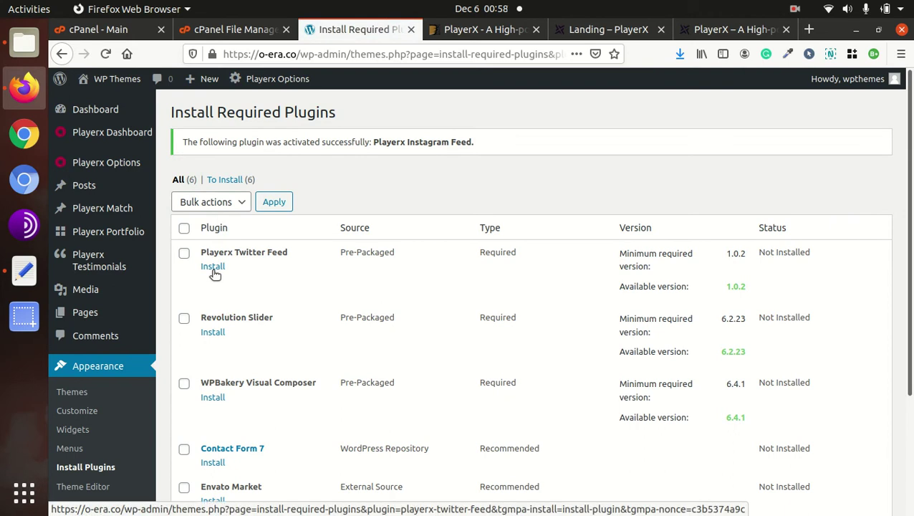
click(214, 270)
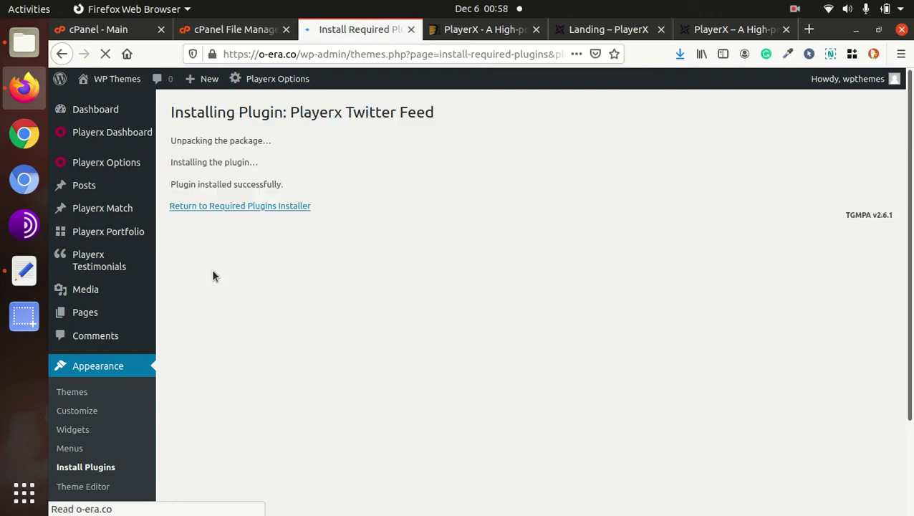
click(235, 208)
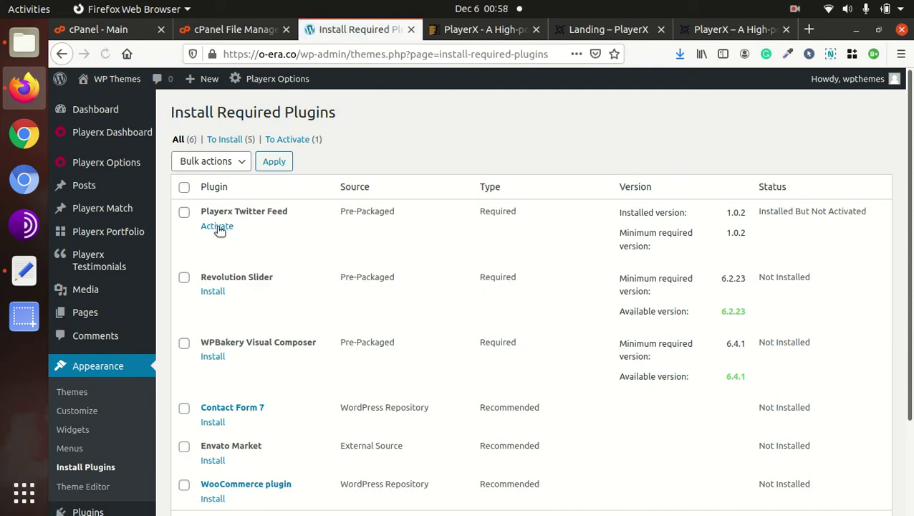
click(217, 226)
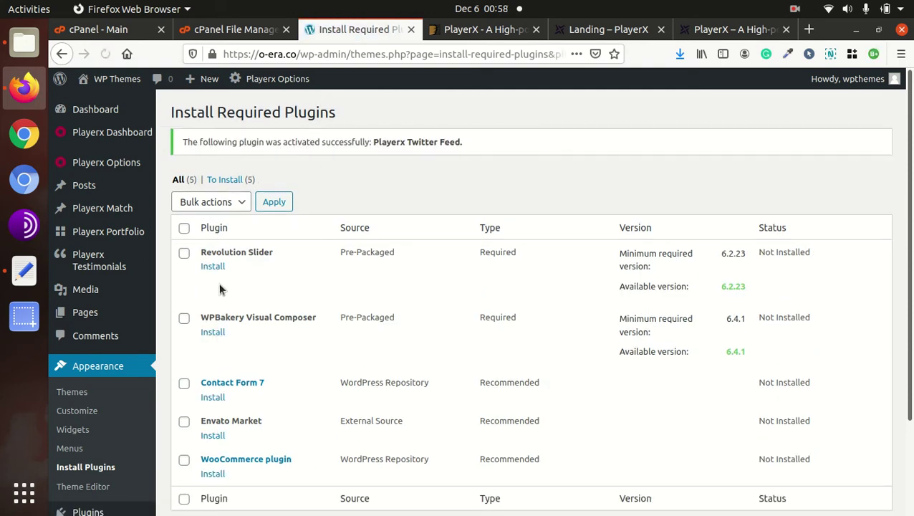
Step: Install the Revolution Slider plugin and activate it from the required plugins list
click(213, 266)
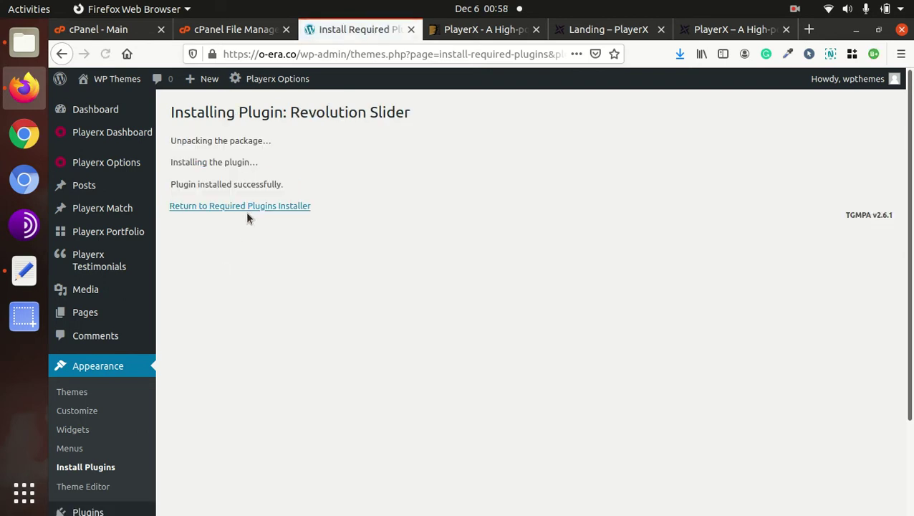
click(249, 205)
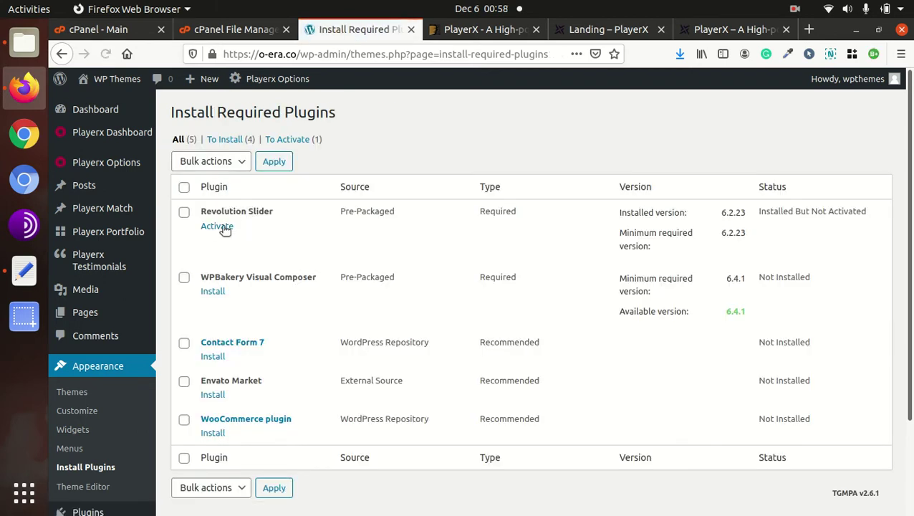
click(215, 228)
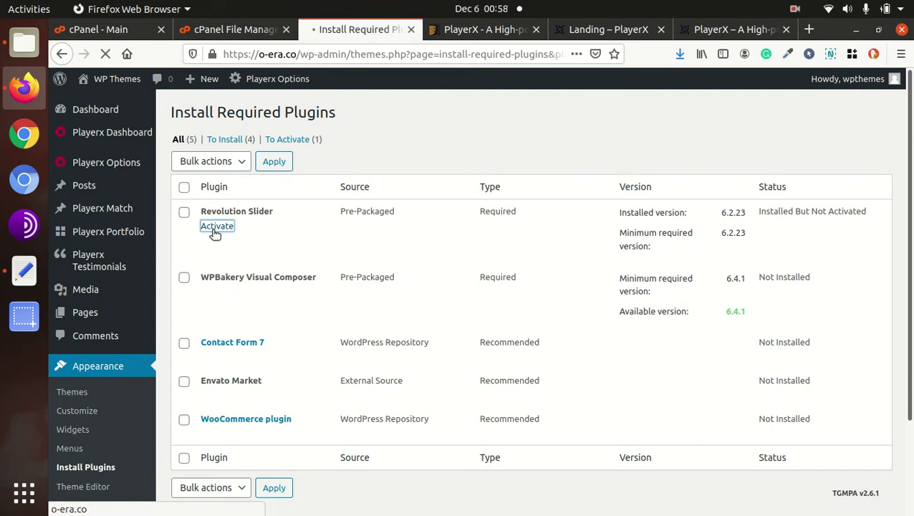
Step: Install the WPBakery Visual Composer plugin and activate it from the required plugins list
click(213, 267)
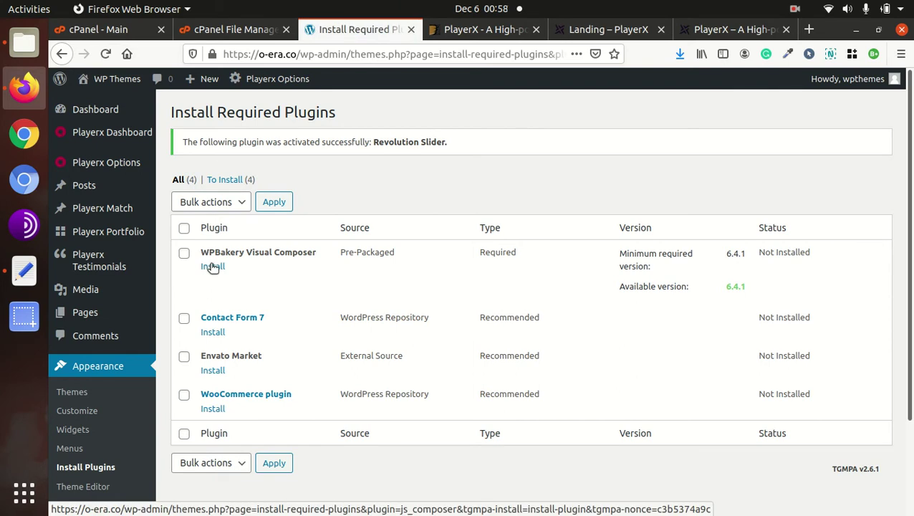
click(212, 267)
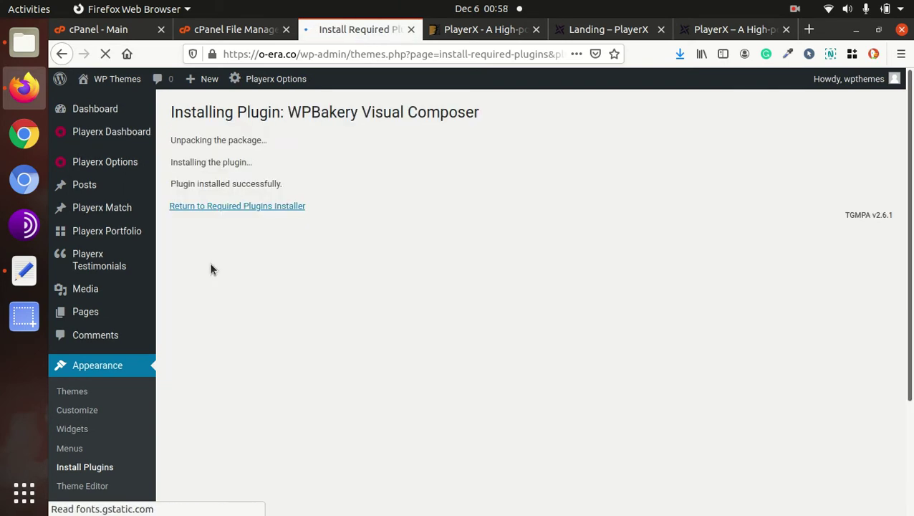
click(213, 207)
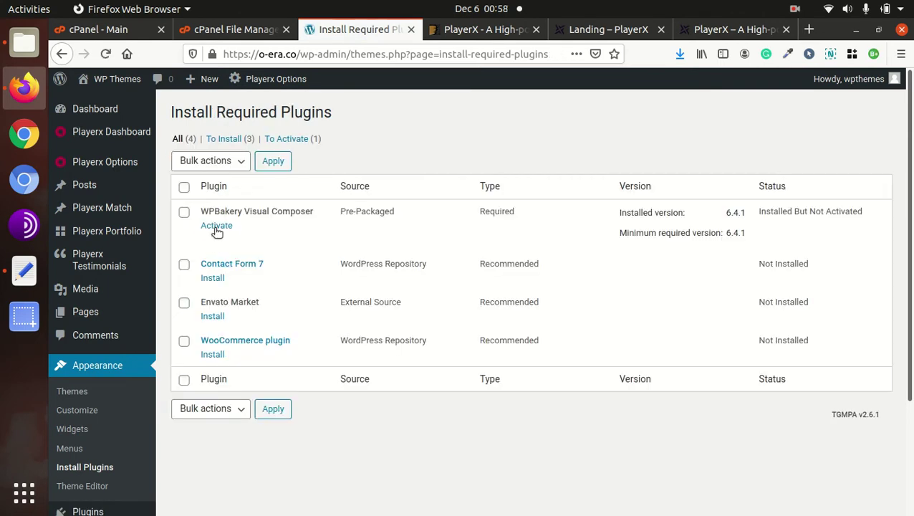
click(216, 226)
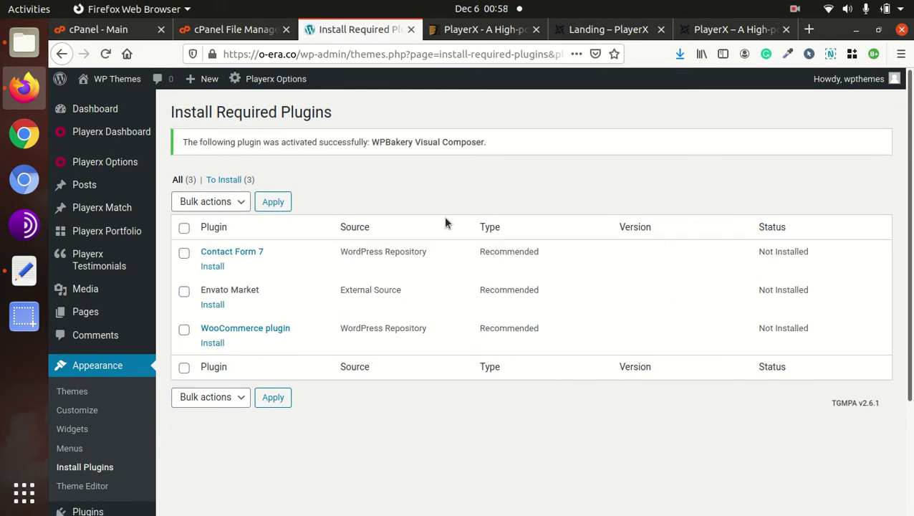
Step: Open the installed plugins page and go back to the installer for the theme's remaining recommended plugins
click(121, 52)
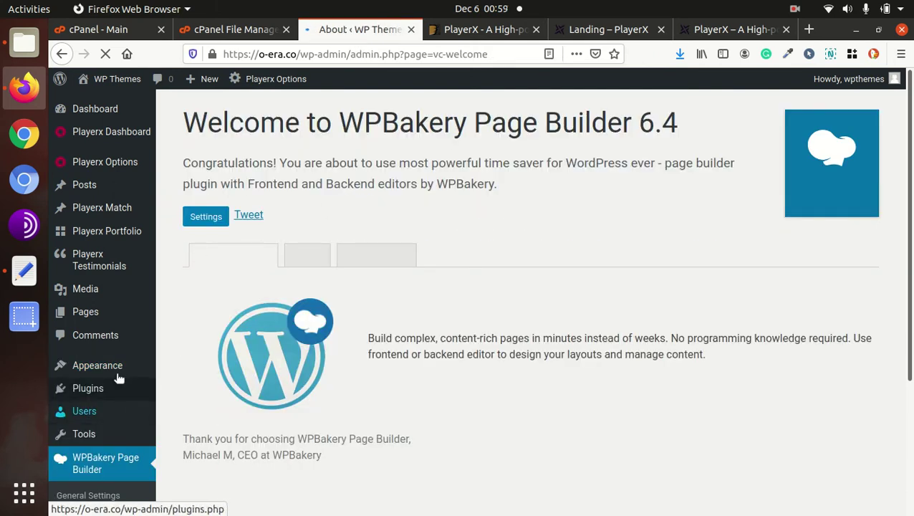
mouse_move(109, 388)
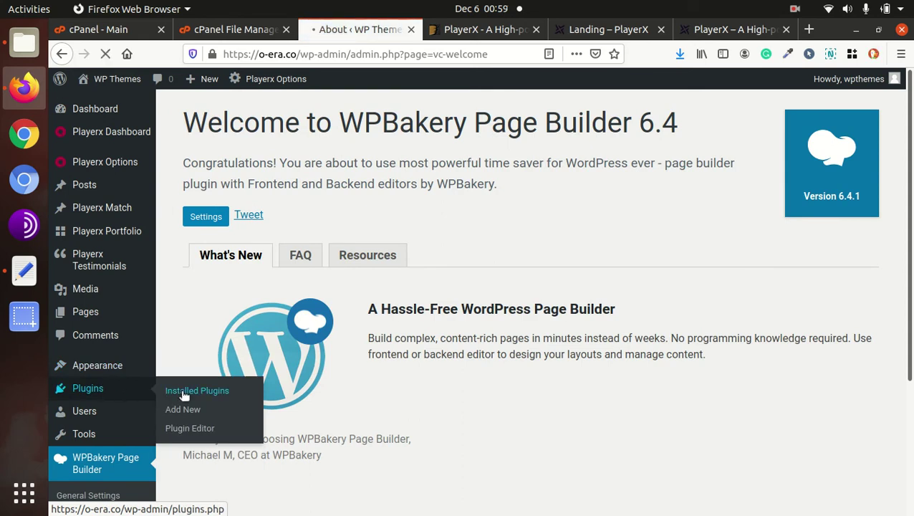
click(184, 393)
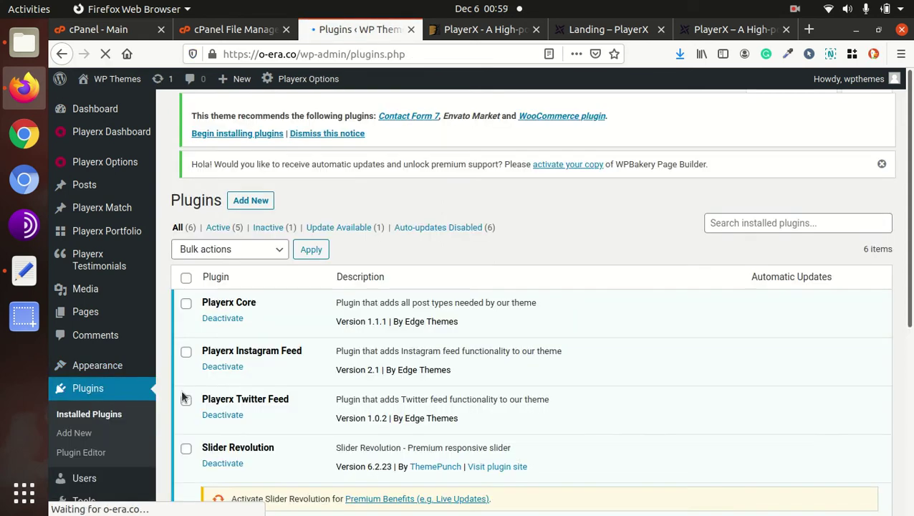
click(244, 166)
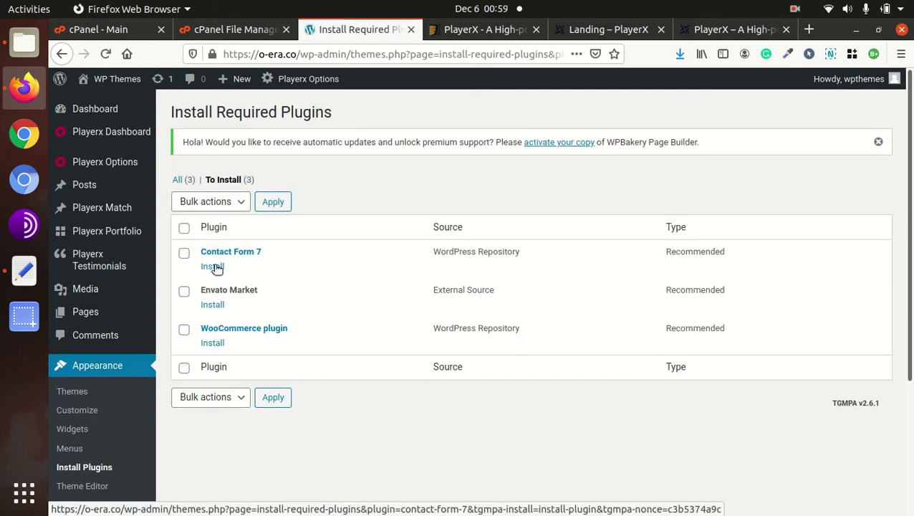
Step: Install the Contact Form 7 plugin and activate it
click(213, 266)
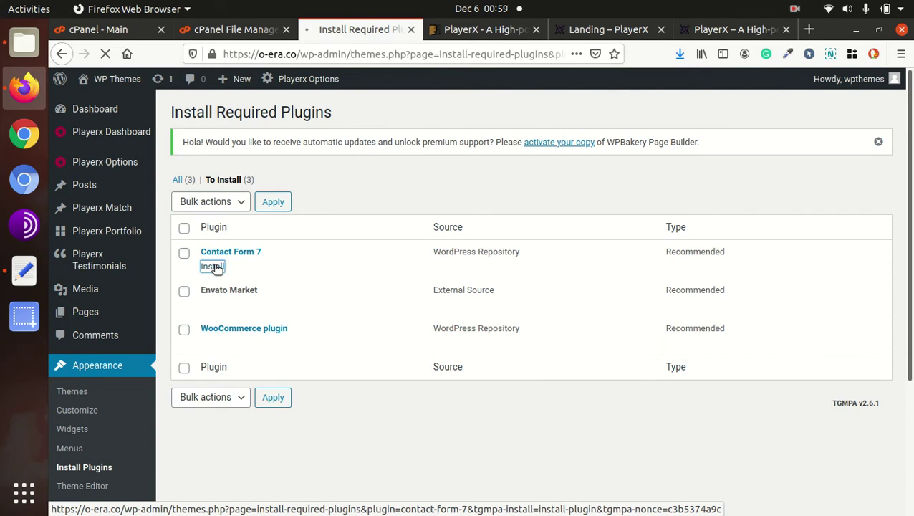
click(216, 261)
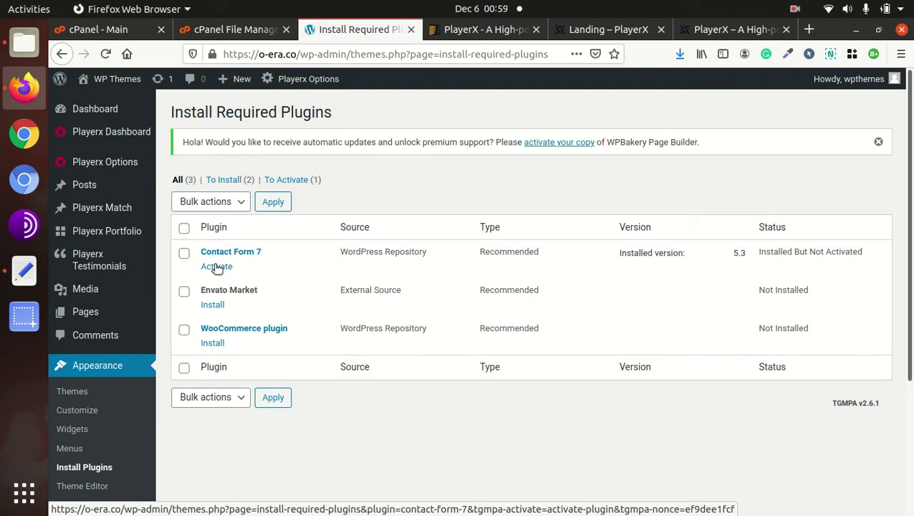
click(217, 266)
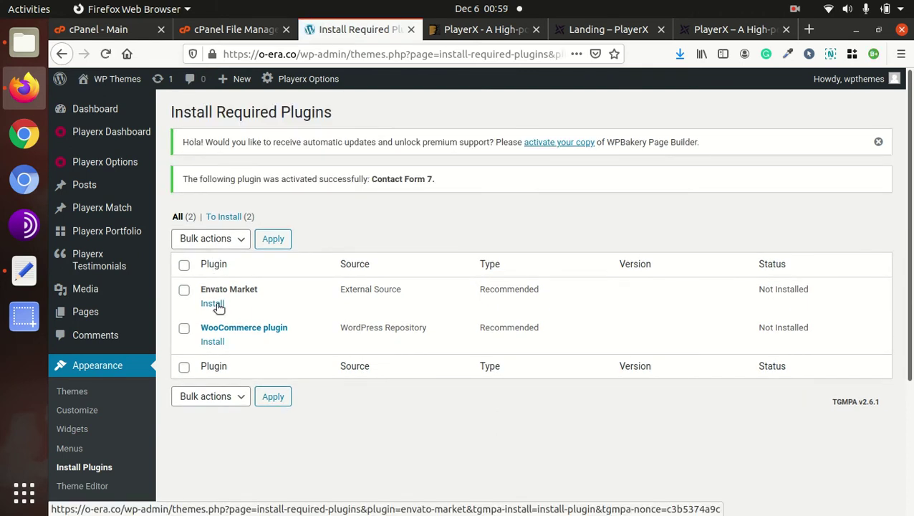
Step: Install the WooCommerce plugin and activate it from the required plugins list
click(215, 342)
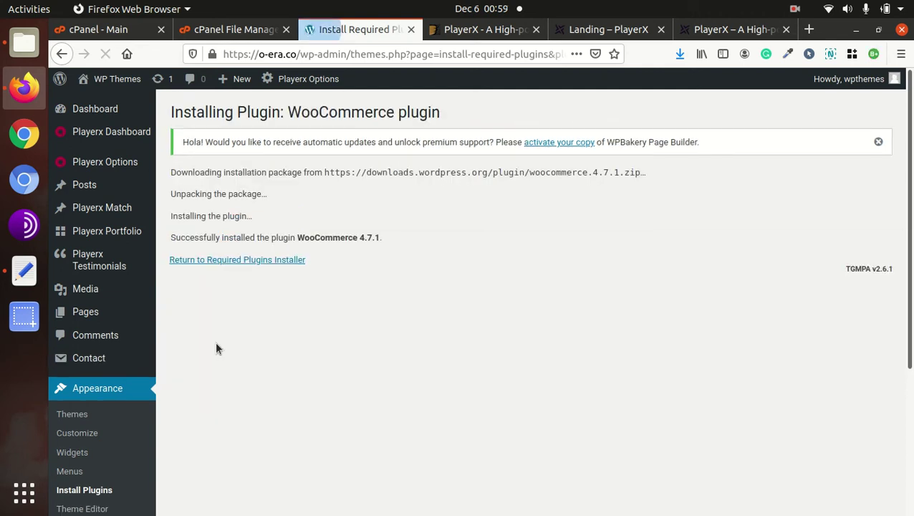
click(228, 262)
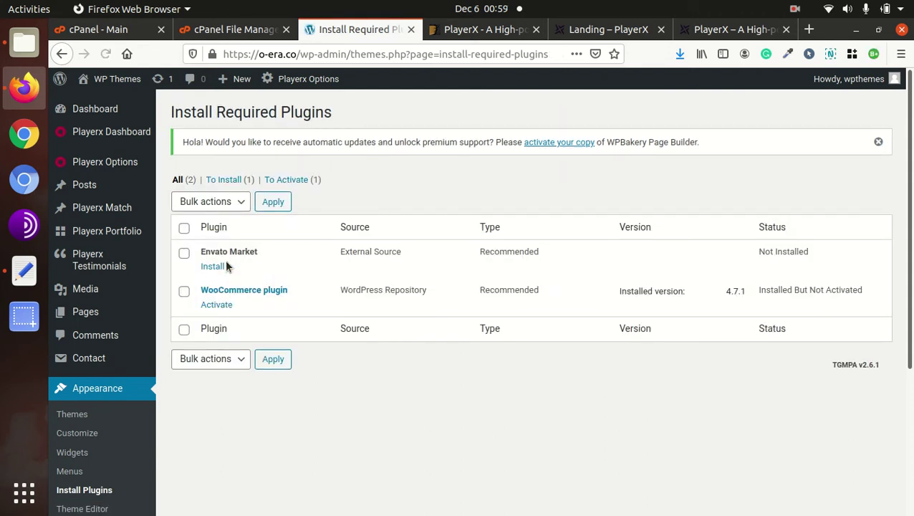
click(216, 305)
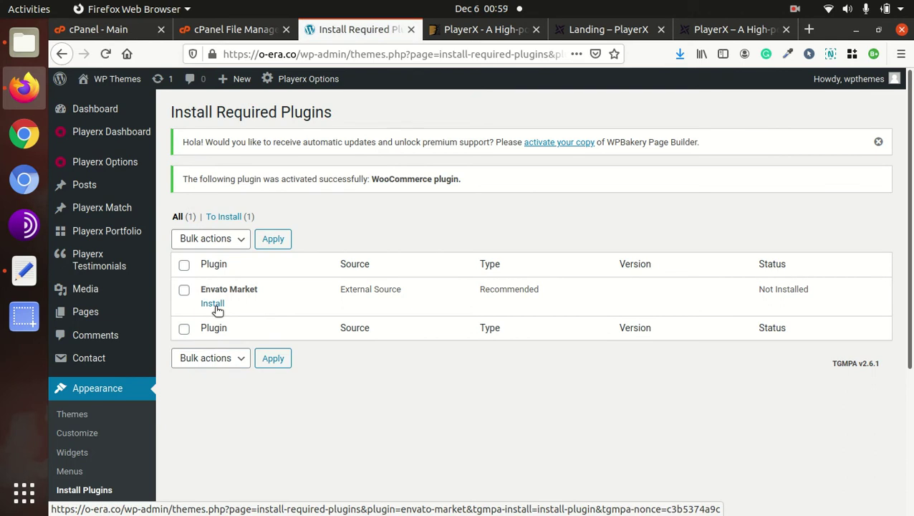
Step: Bring up the WooCommerce setup wizard and fill in the store's first address line, city and post code, with India — Andhra Pradesh as the region
click(106, 54)
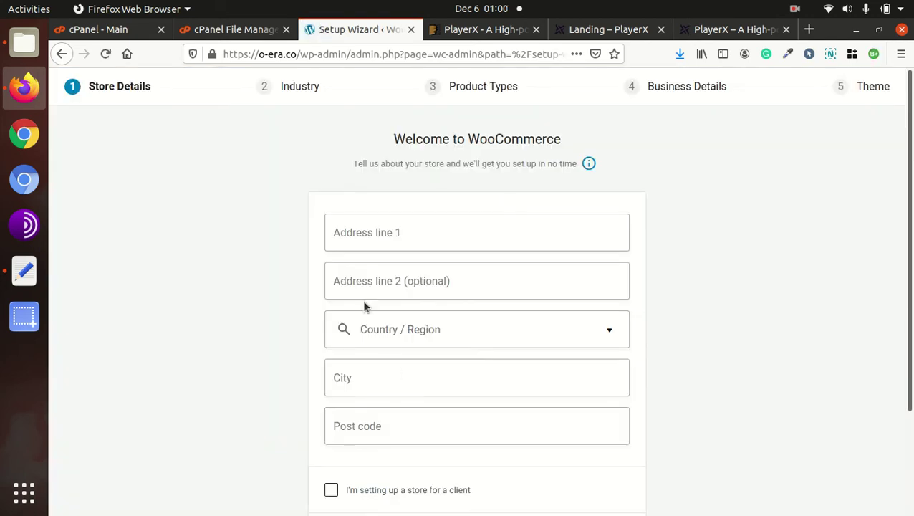
click(368, 241)
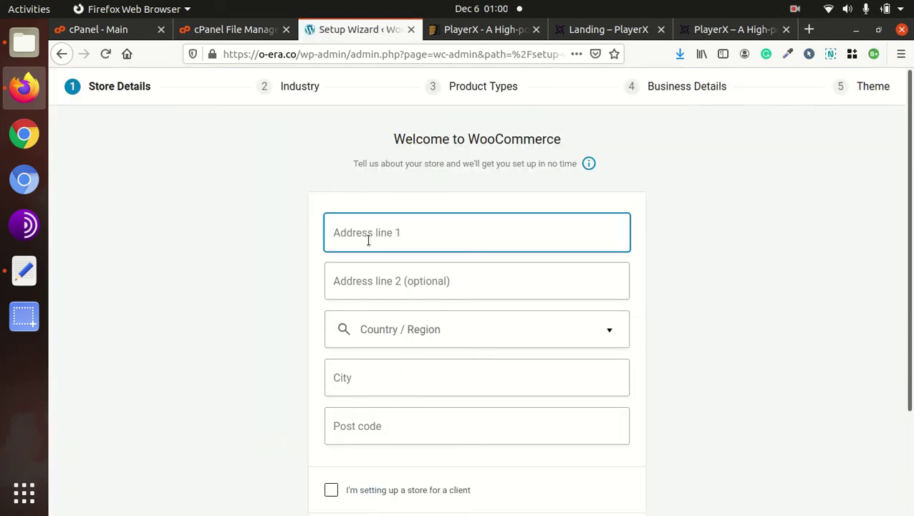
text(address line)
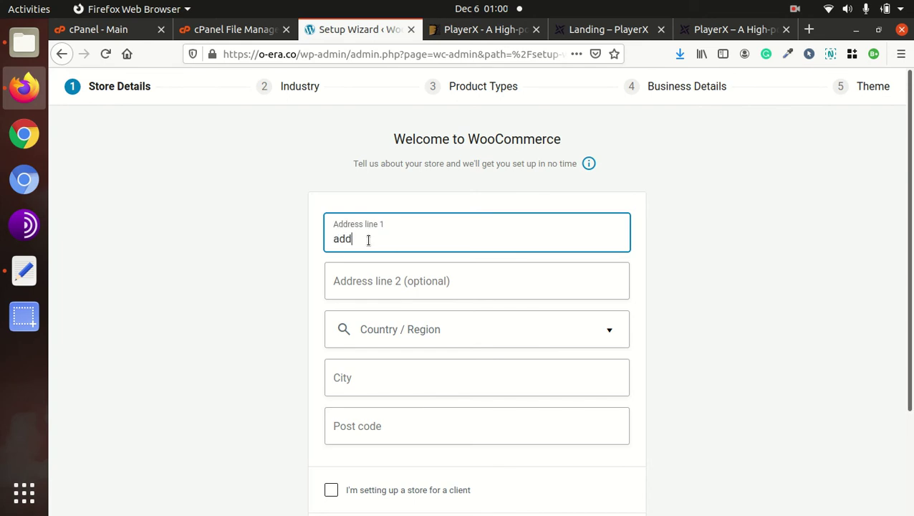
key(Tab)
key(Tab)
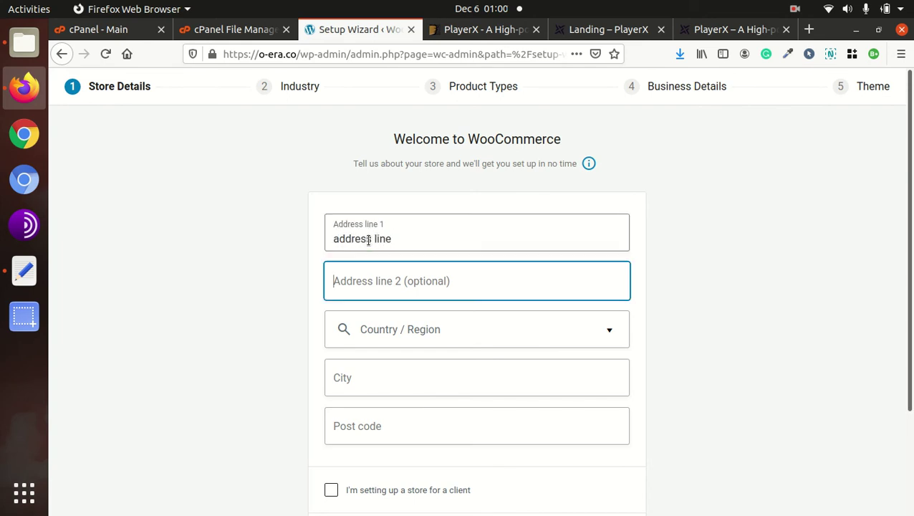
text(India)
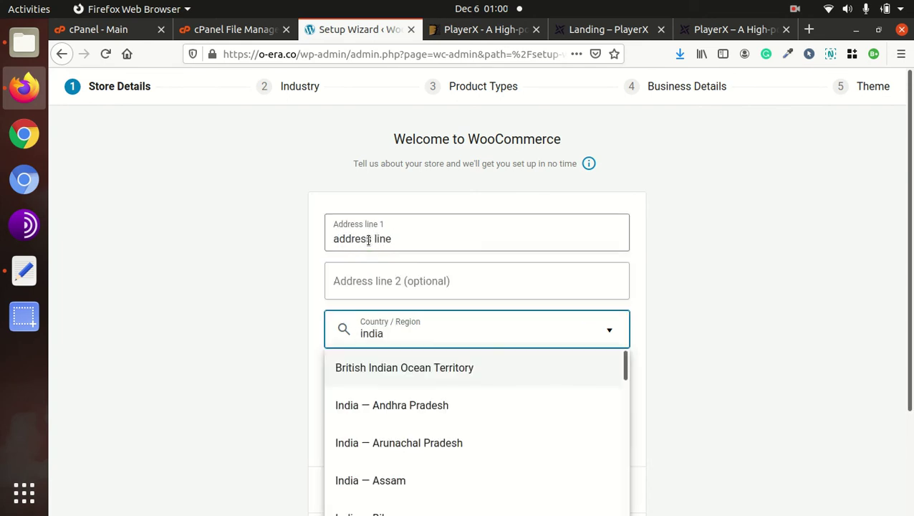
click(380, 414)
click(373, 382)
text(new city)
key(Tab)
text(123456)
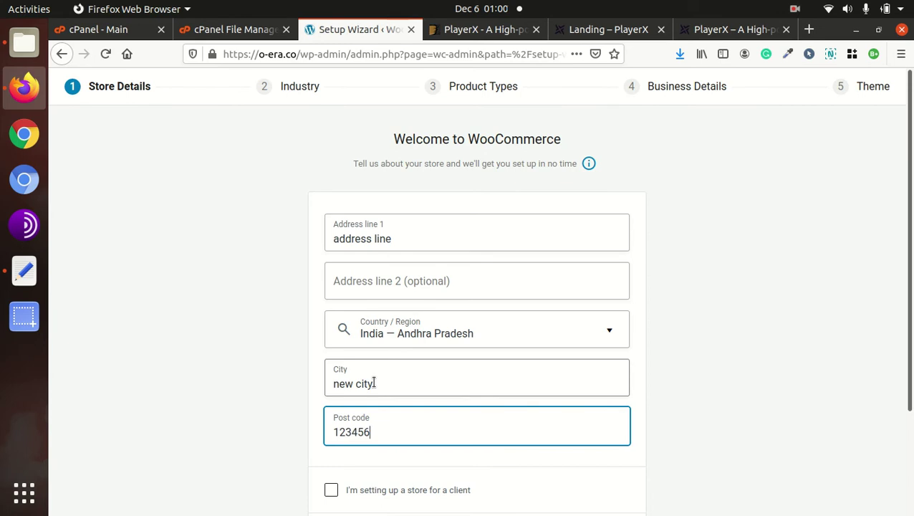
Step: Submit the store details without opting in to usage tracking
scroll(380, 408, down, 3)
click(477, 417)
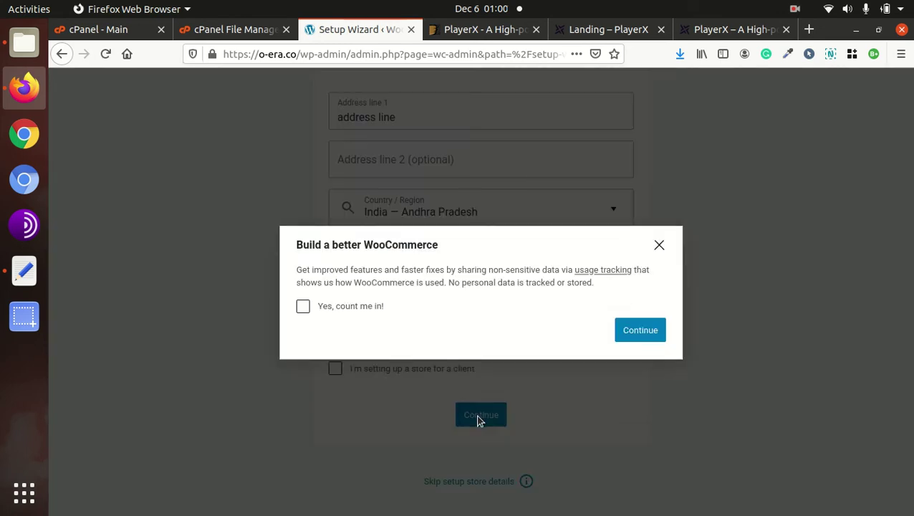
click(639, 335)
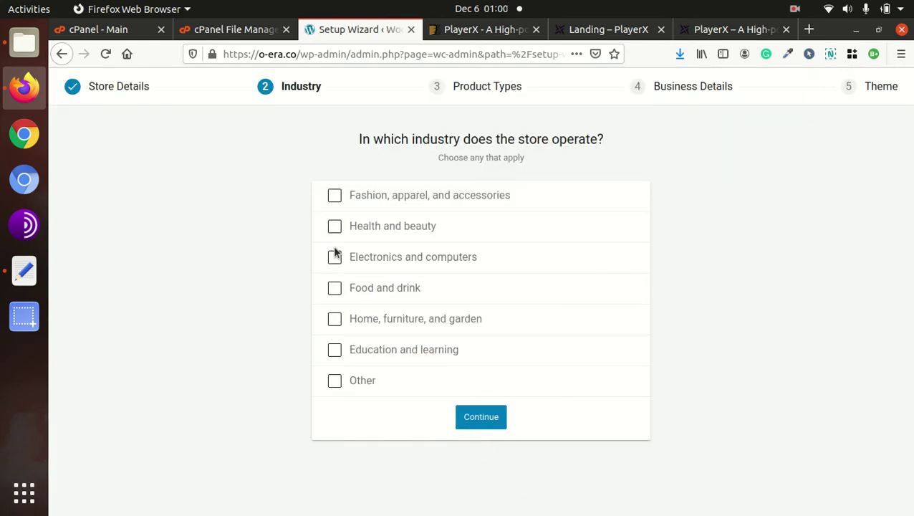
Step: Choose Electronics and computers as the store's industry and continue with Physical products as the product type
click(334, 255)
click(482, 420)
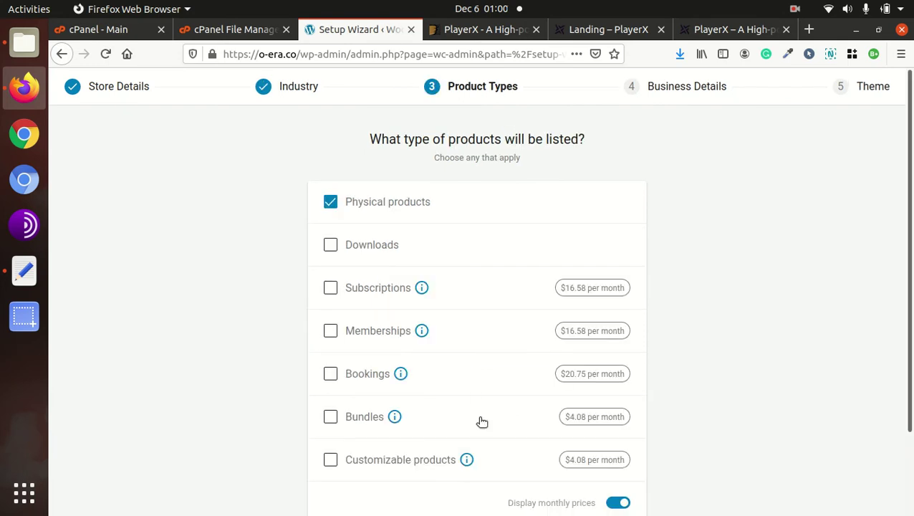
scroll(508, 412, down, 2)
click(485, 454)
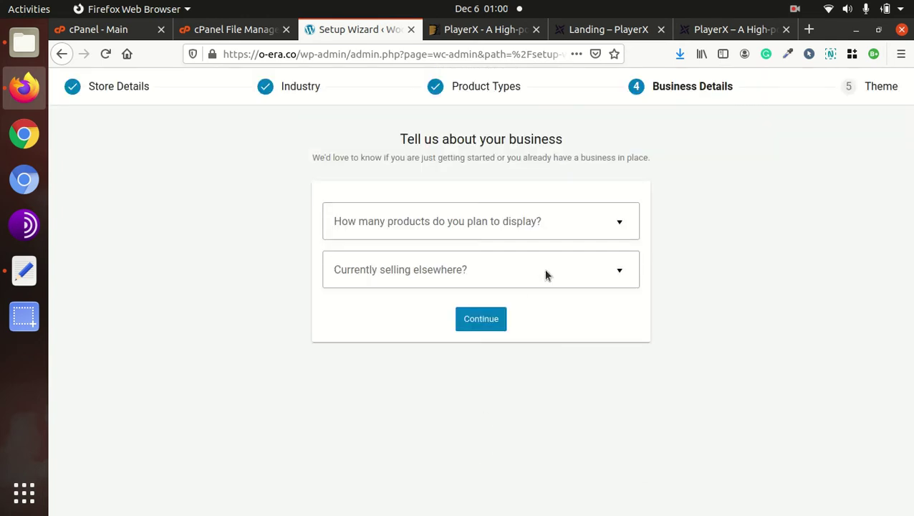
Step: Set the planned number of products to 11 - 100 and answer No to currently selling elsewhere
click(543, 221)
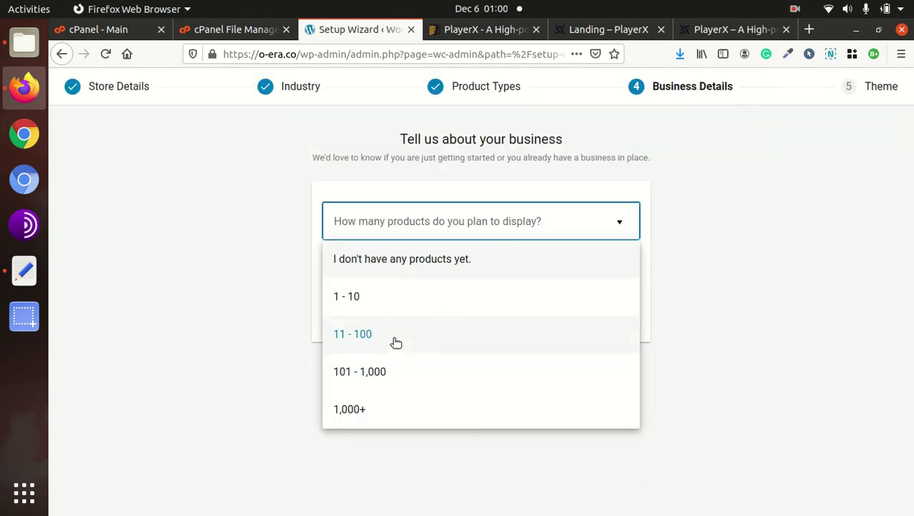
click(394, 339)
click(465, 282)
click(435, 311)
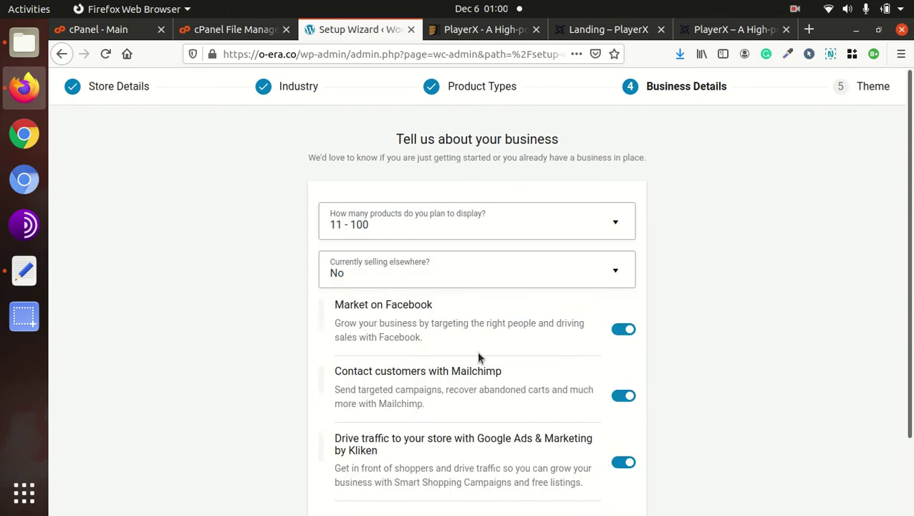
Step: Turn off the Facebook, Mailchimp and Google Ads extensions and submit the business details
click(621, 331)
click(622, 395)
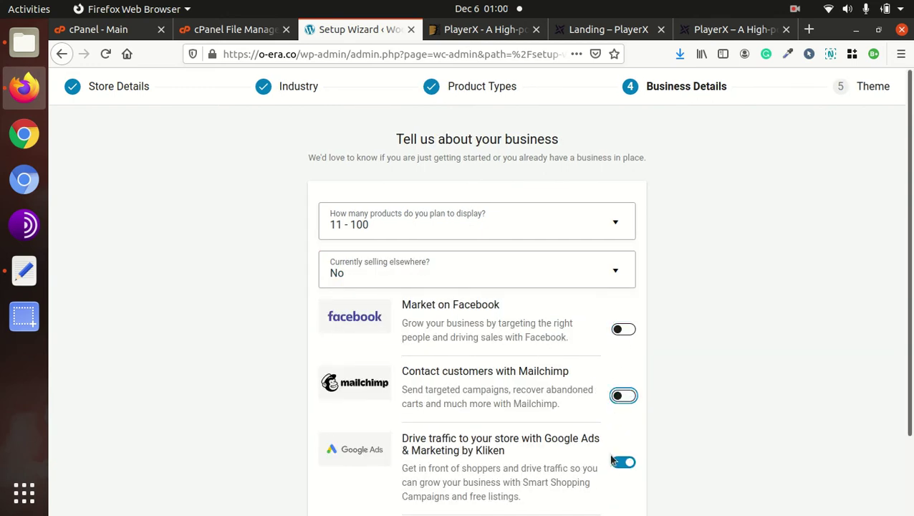
click(616, 464)
scroll(544, 458, down, 2)
click(482, 482)
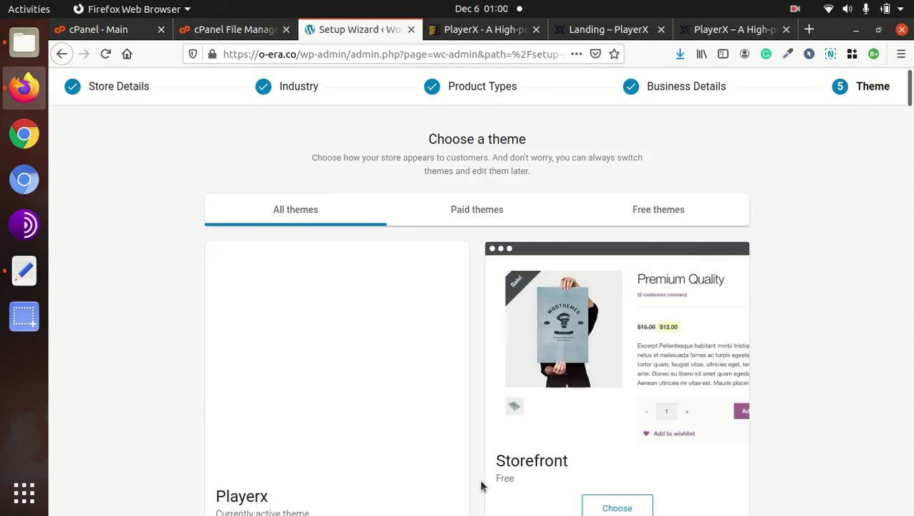
Step: Continue the store setup with the active Playerx theme, decline the Jetpack and WooCommerce Shipping & Tax plugins, and dismiss the welcome message
scroll(219, 356, down, 3)
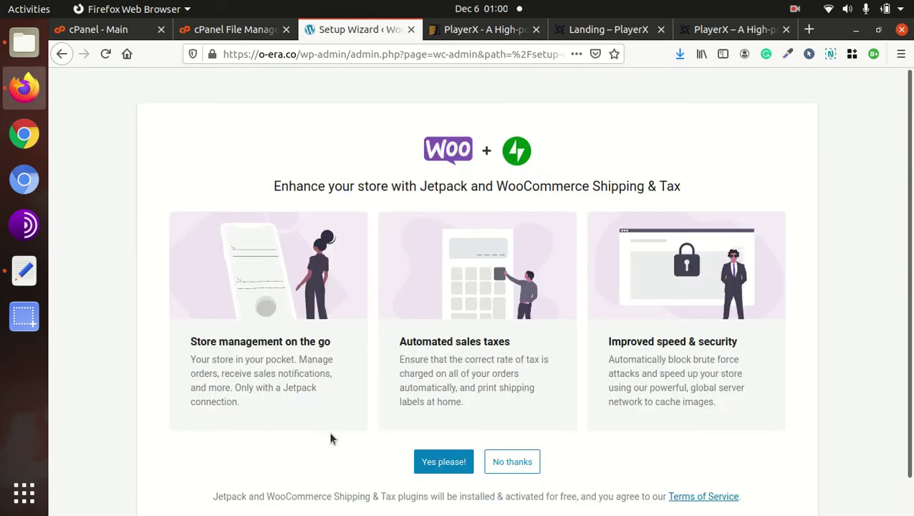
click(512, 462)
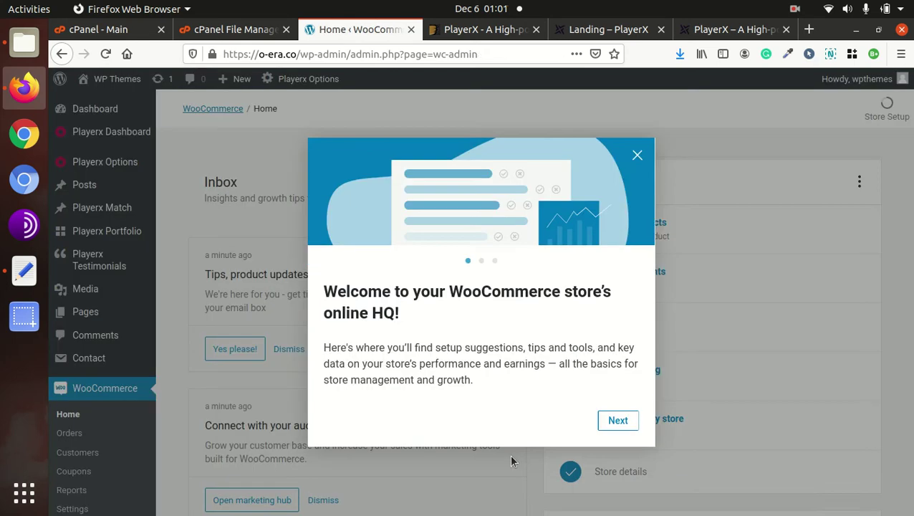
click(637, 154)
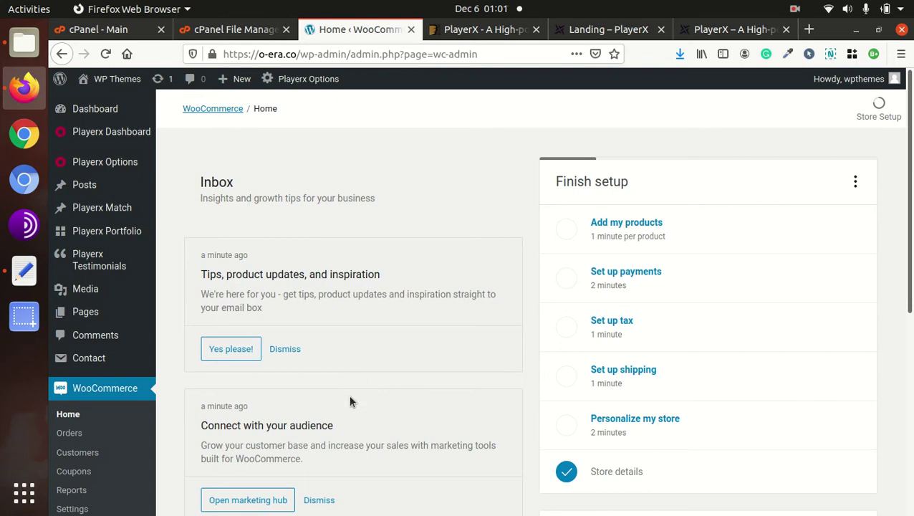
Step: Look over the WooCommerce home page and view the site's front page in a new tab, returning to the admin
scroll(351, 401, down, 5)
scroll(351, 401, down, 5)
scroll(344, 372, up, 6)
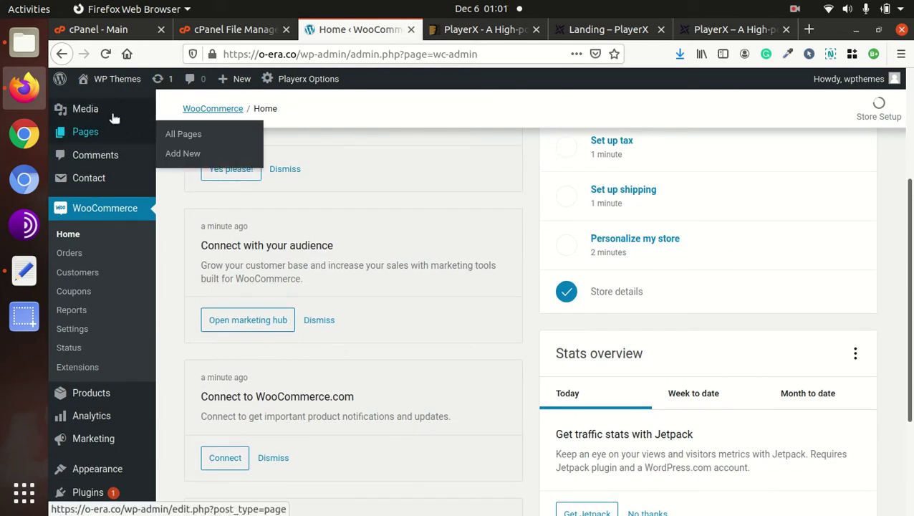
mouse_move(108, 96)
middle_click(107, 100)
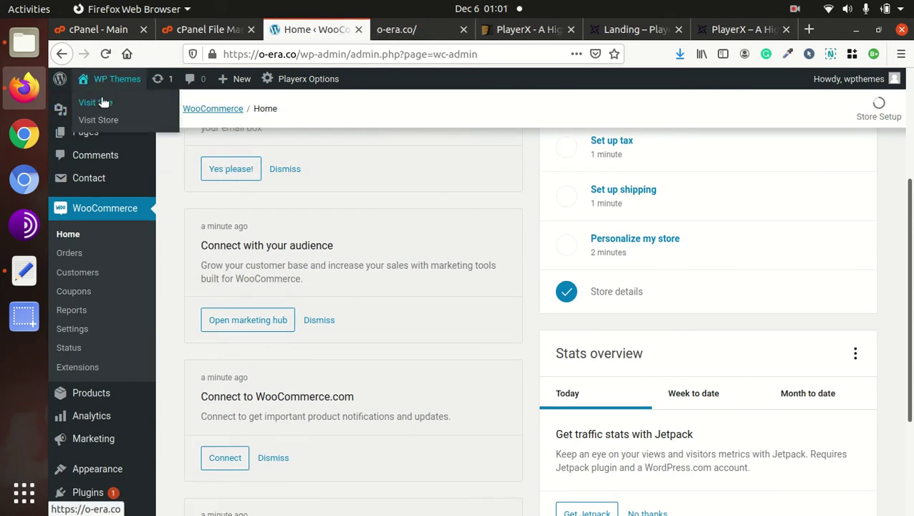
click(424, 29)
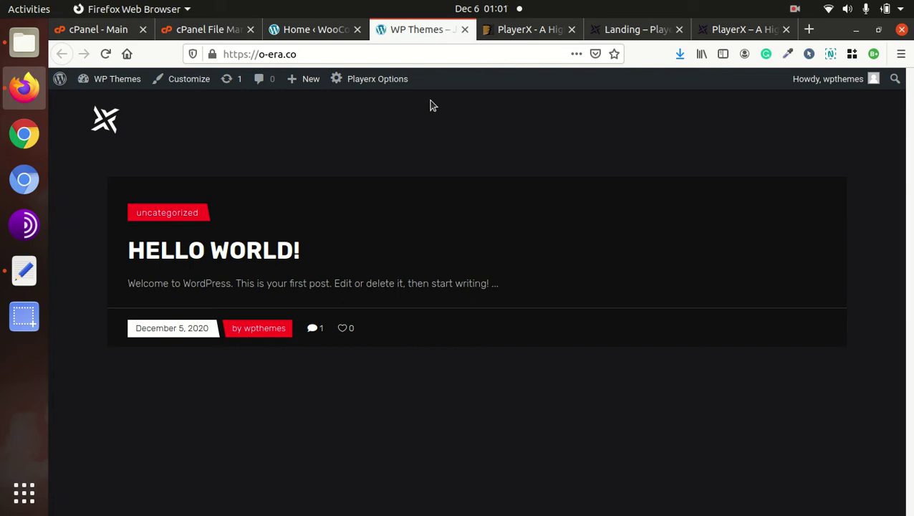
click(304, 34)
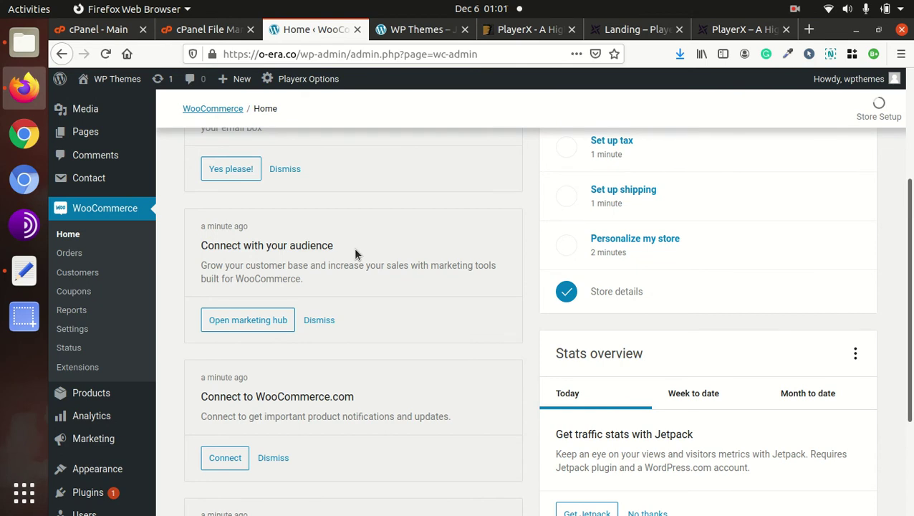
Step: Go to the WordPress dashboard and open the Playerx demo content import page
click(90, 108)
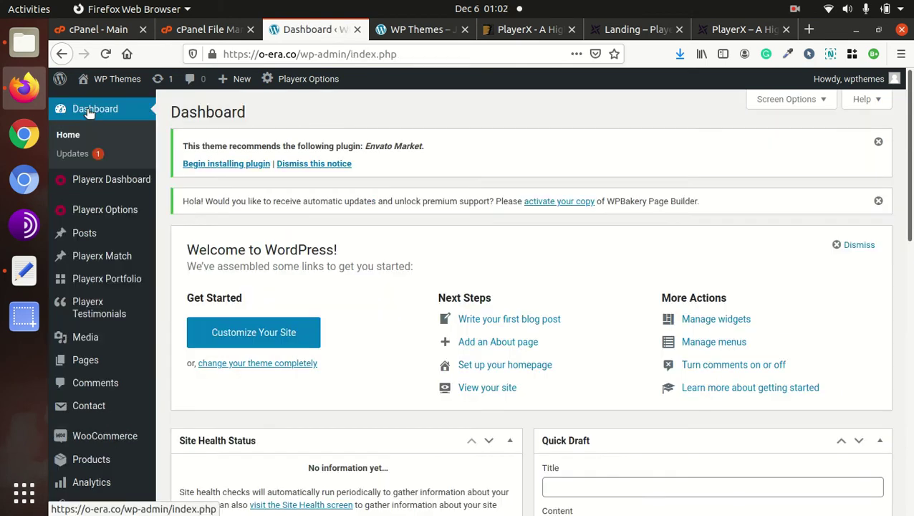
mouse_move(92, 185)
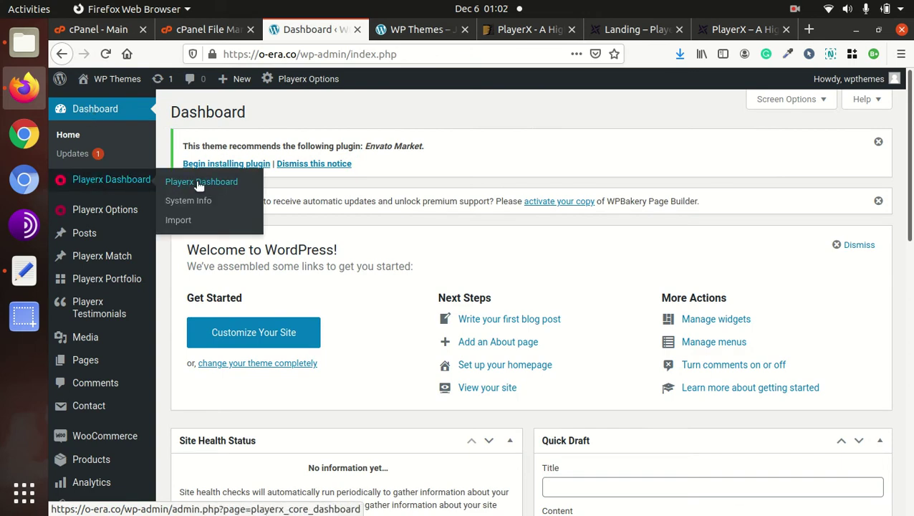
click(179, 223)
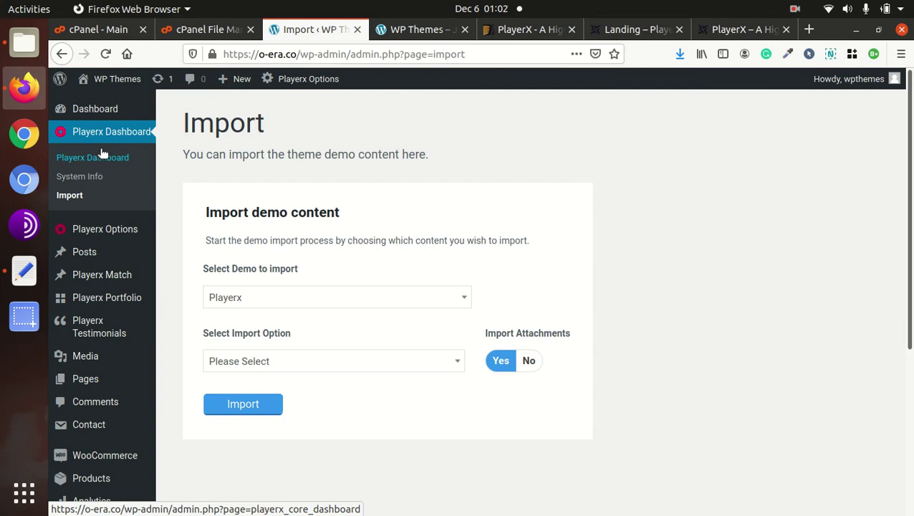
Step: Examine the Playerx System Info page for the active plugins and the PHP memory limit, version, post size, time limit and upload size
click(91, 178)
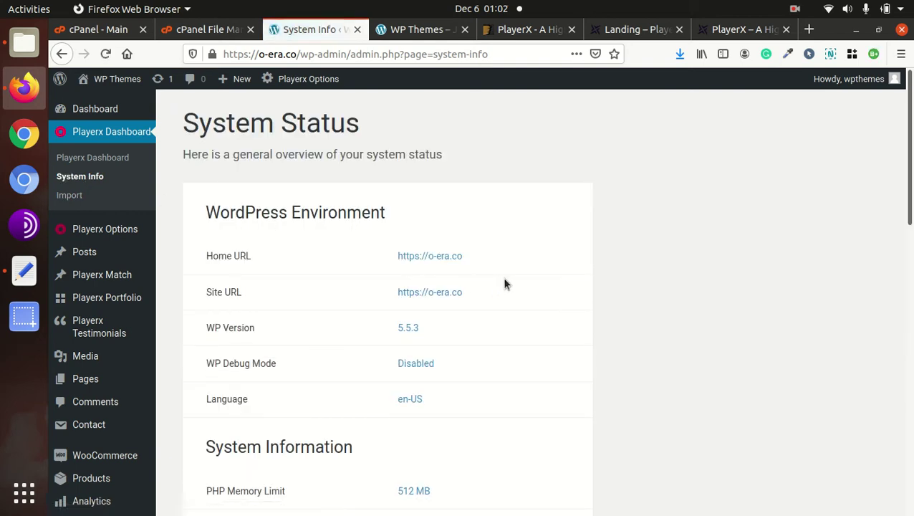
scroll(475, 282, down, 5)
scroll(476, 288, down, 6)
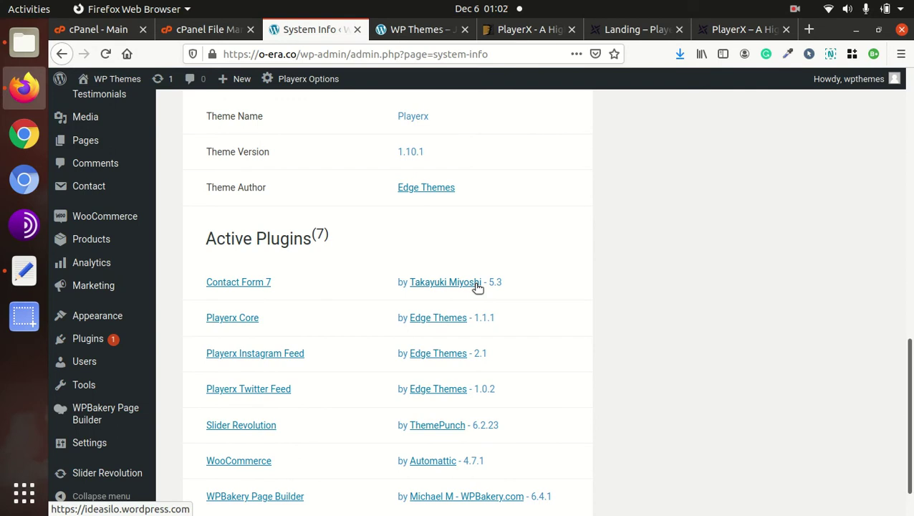
scroll(327, 280, down, 1)
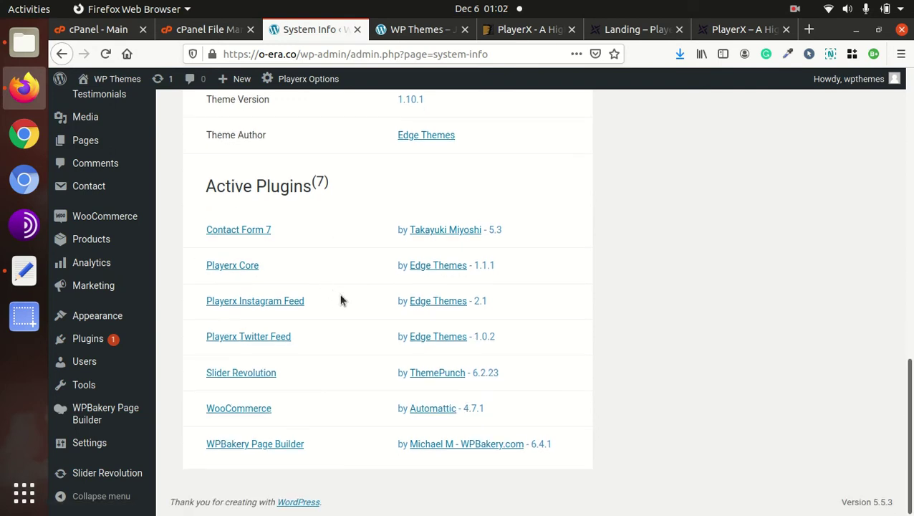
scroll(420, 322, up, 7)
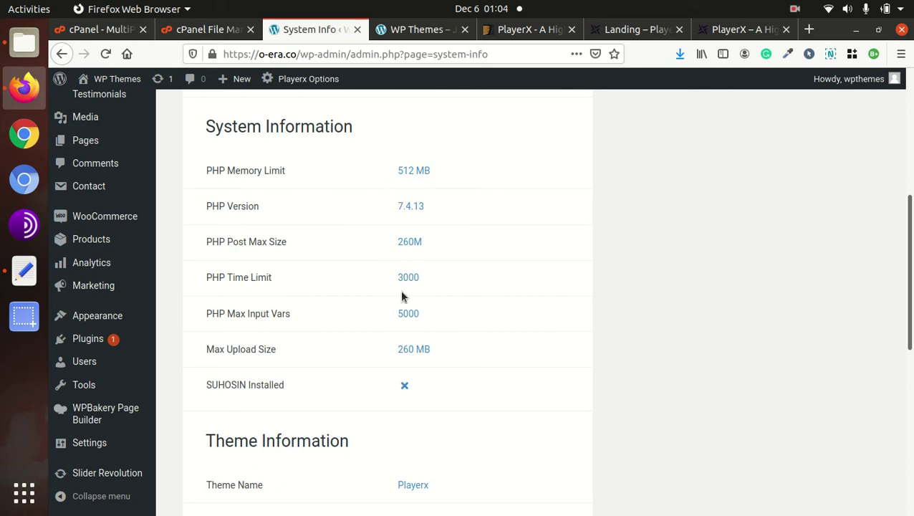
drag(394, 170, 461, 349)
click(461, 349)
drag(432, 170, 396, 171)
drag(429, 206, 397, 206)
click(388, 246)
drag(425, 242, 396, 242)
scroll(421, 377, down, 5)
scroll(339, 361, up, 7)
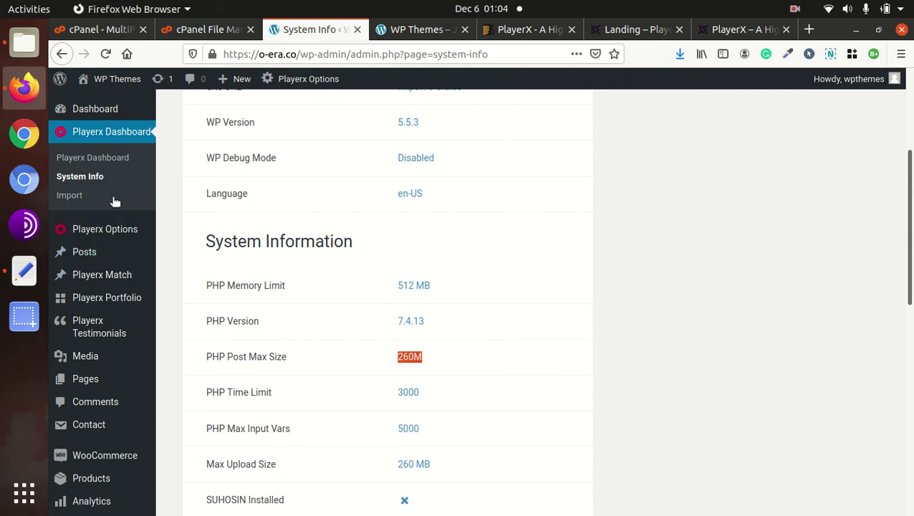
Step: Import the Playerx demo content with the All import option and attachments included, confirming the import
click(74, 196)
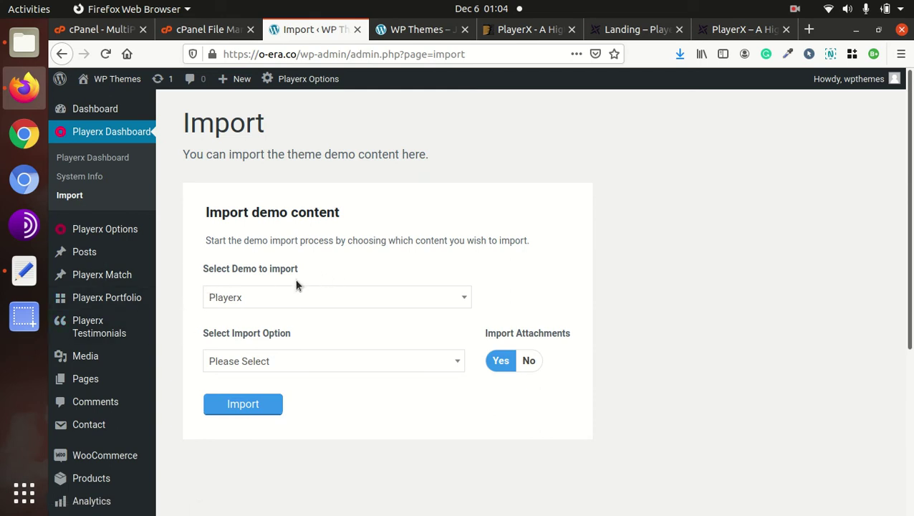
click(265, 304)
click(267, 305)
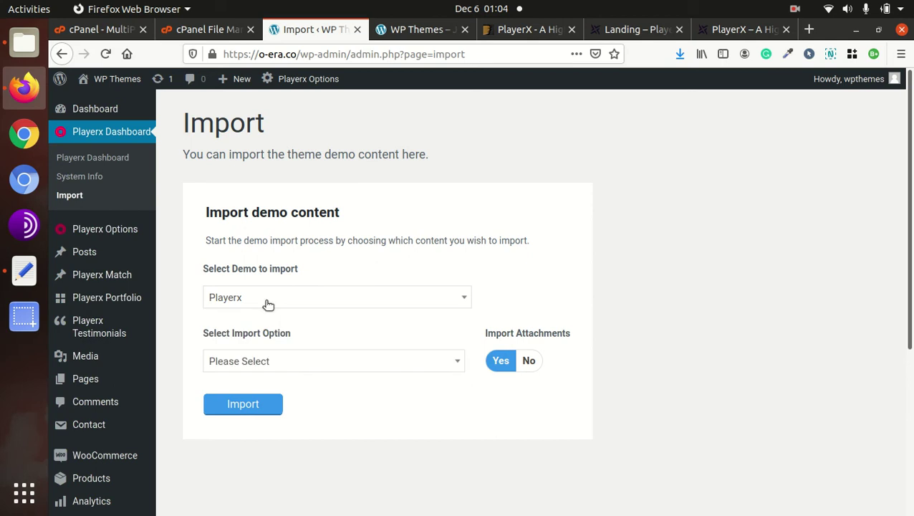
click(321, 366)
click(256, 405)
click(241, 406)
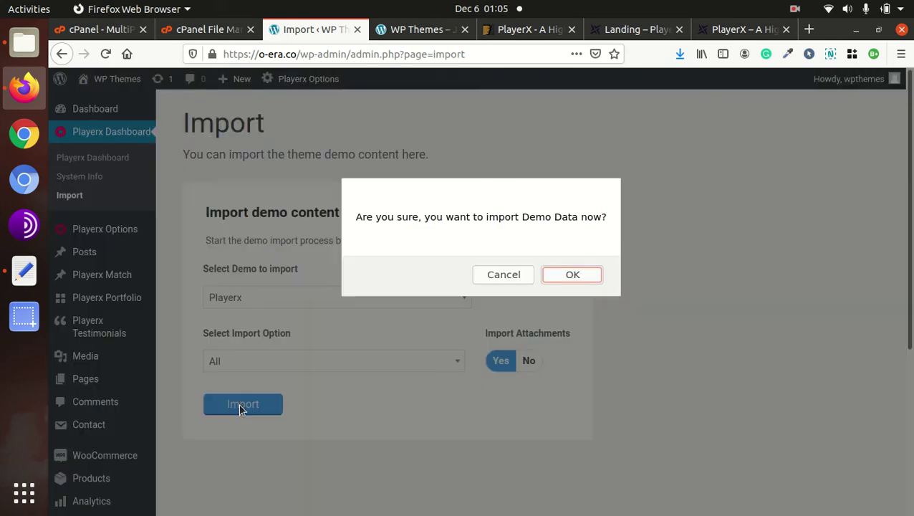
click(573, 275)
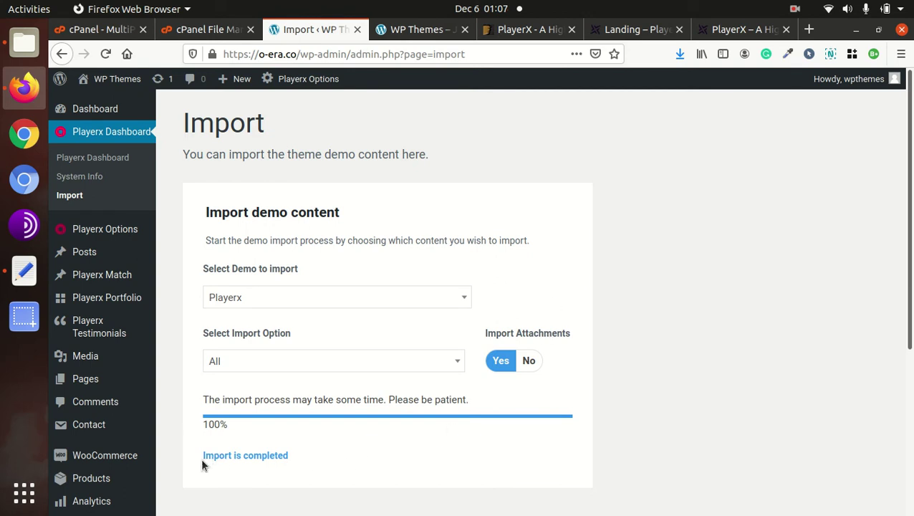
drag(201, 458, 300, 463)
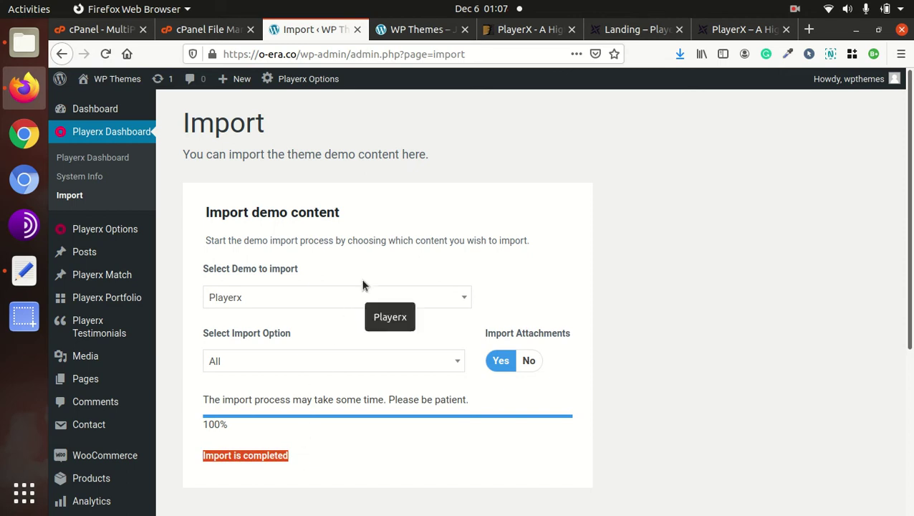
Step: Reload the site's front page, request the bare o-era.co address, and look over the page
click(410, 31)
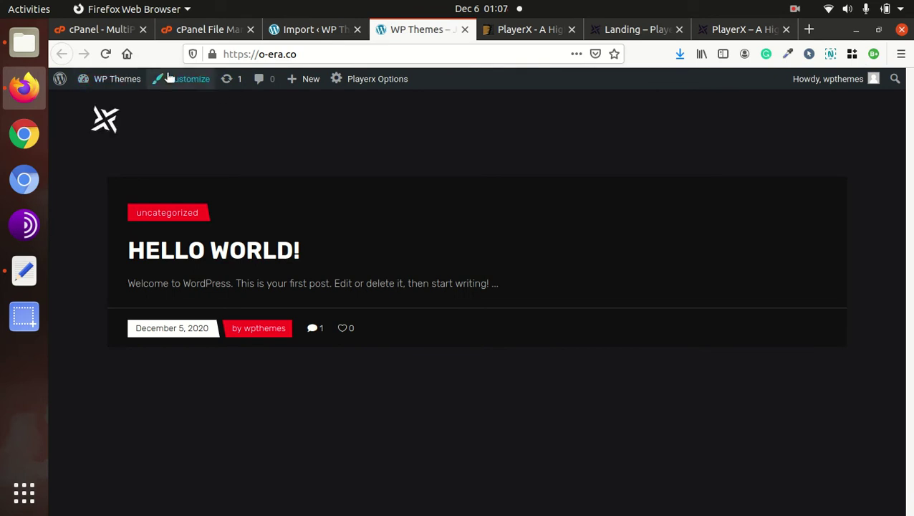
click(106, 54)
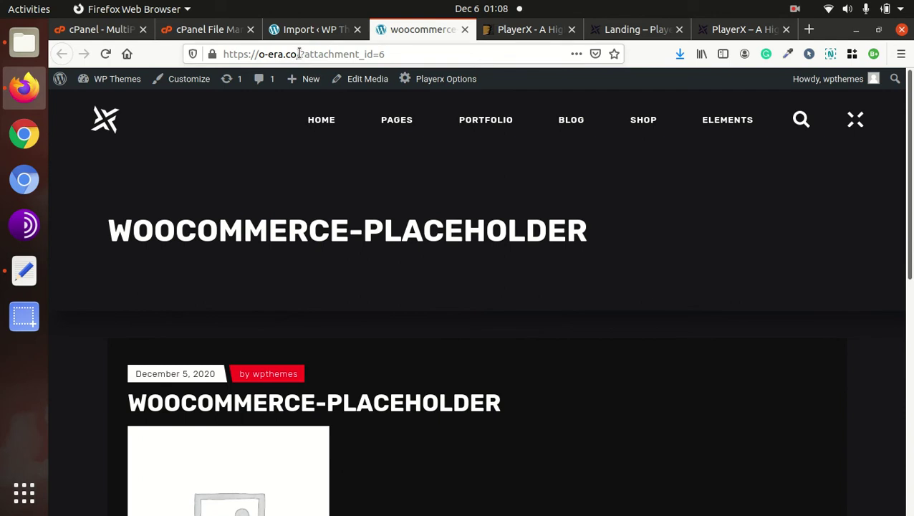
drag(299, 54, 390, 54)
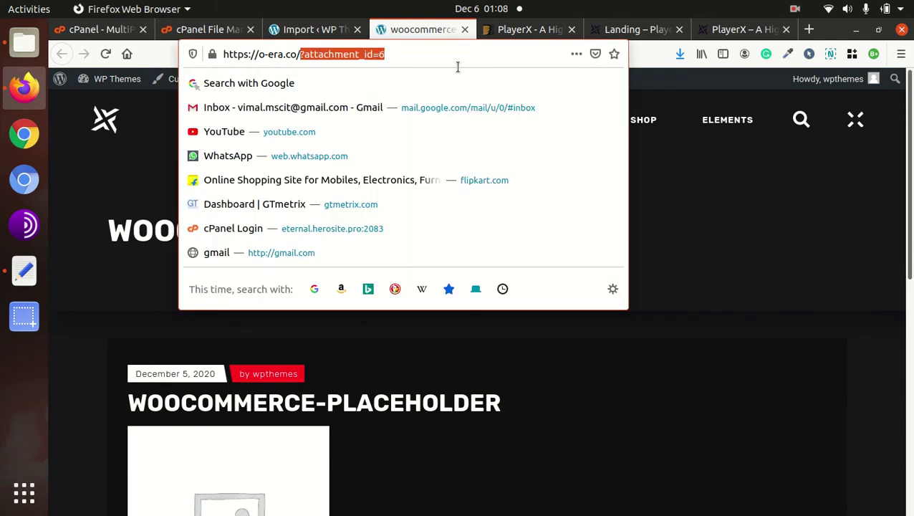
key(BackSpace)
key(Return)
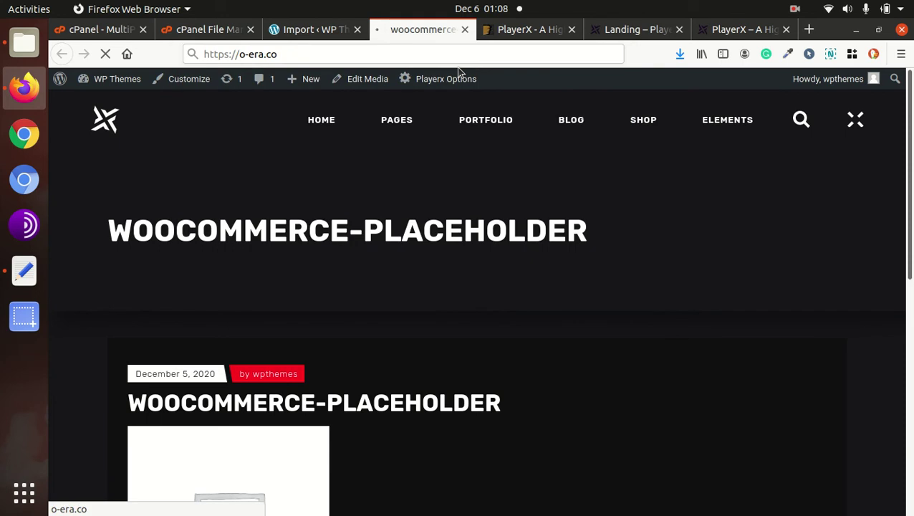
scroll(401, 229, down, 3)
scroll(402, 240, down, 2)
scroll(402, 239, up, 3)
Step: View the imported Main Home page, checking its slider, navigation menus, content sections and page address
mouse_move(325, 130)
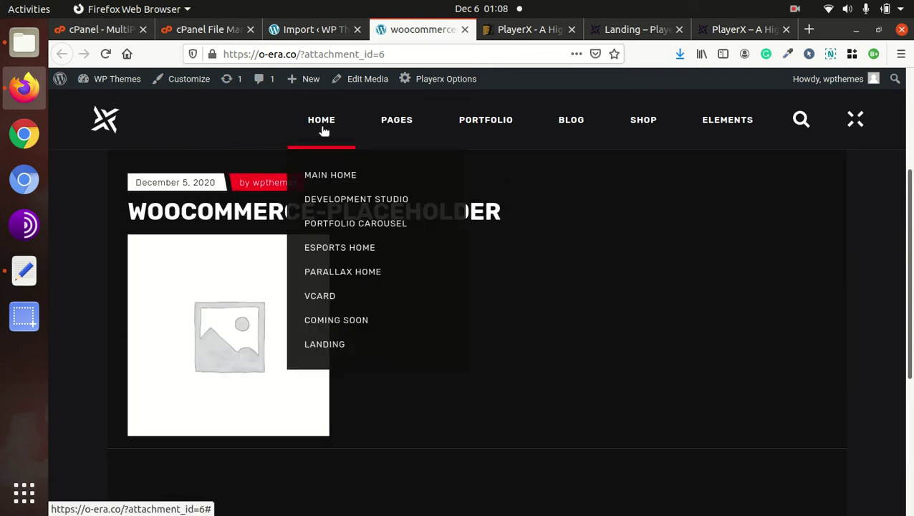
click(324, 174)
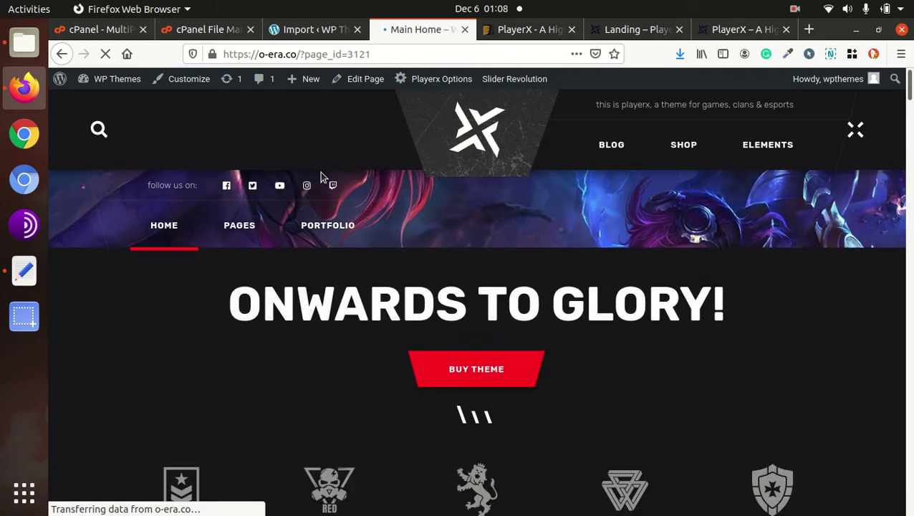
scroll(510, 290, down, 4)
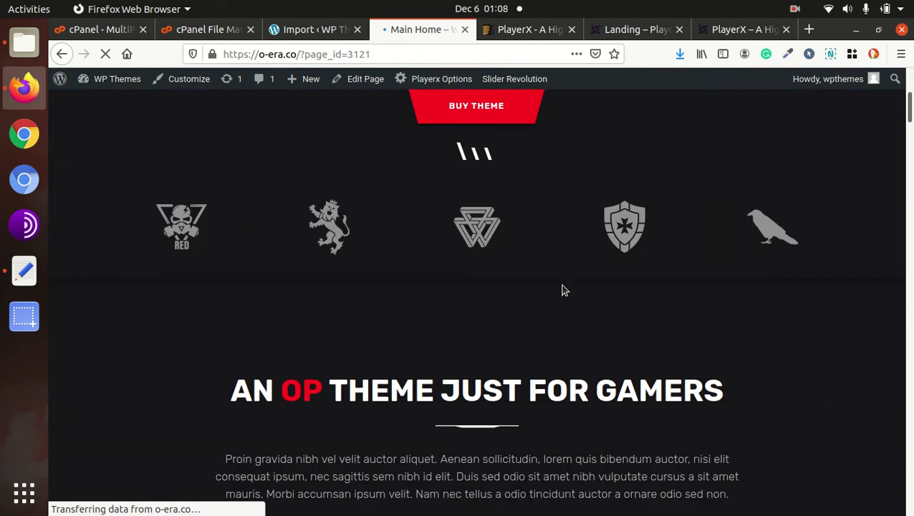
scroll(563, 290, up, 5)
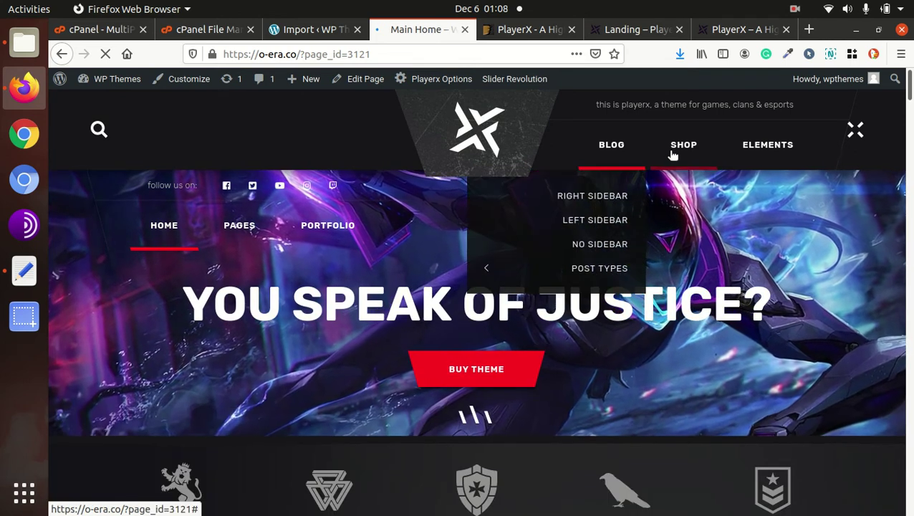
mouse_move(681, 153)
mouse_move(657, 244)
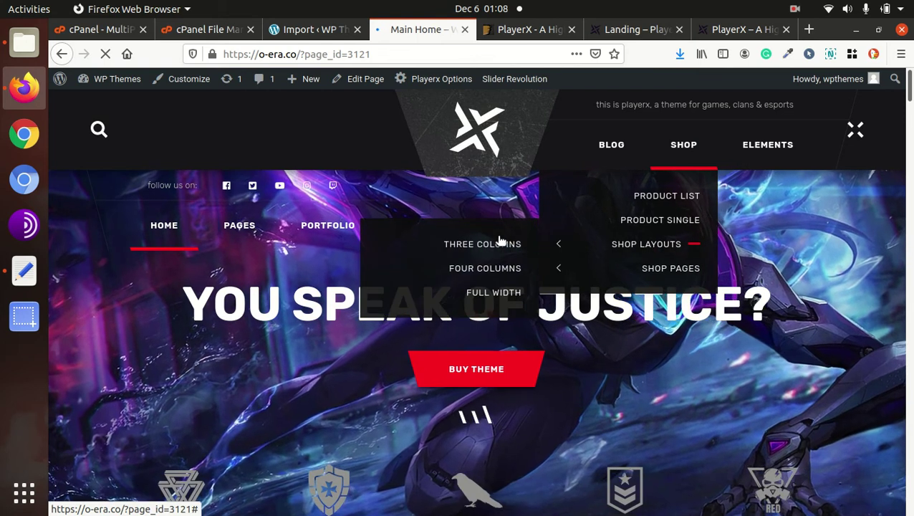
scroll(307, 287, down, 7)
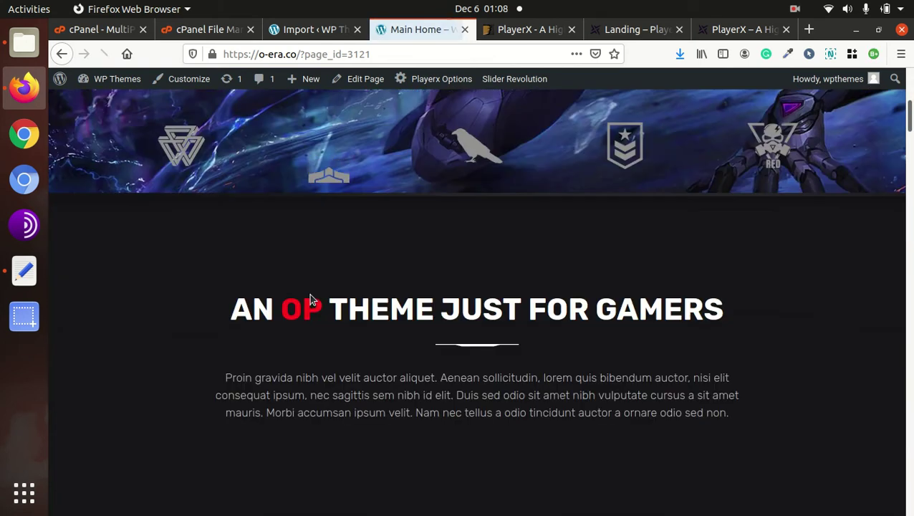
scroll(310, 299, down, 3)
scroll(310, 300, up, 6)
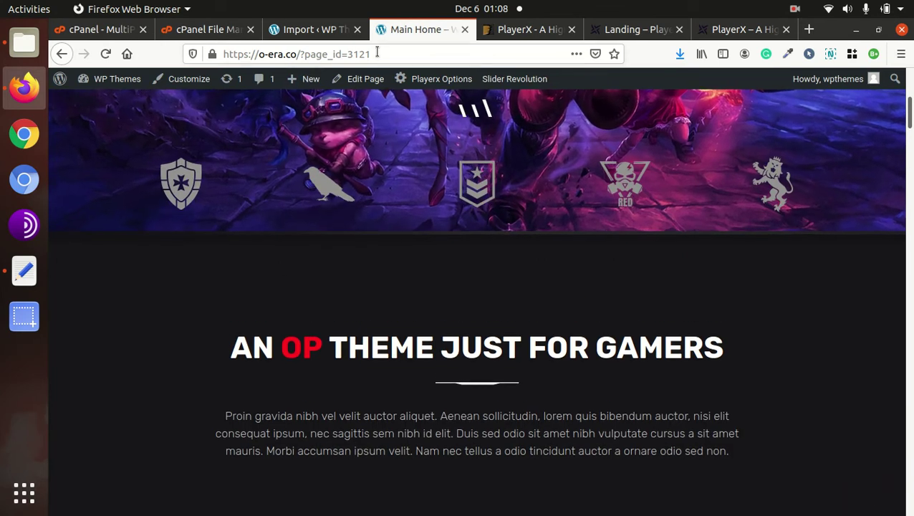
drag(370, 53, 296, 52)
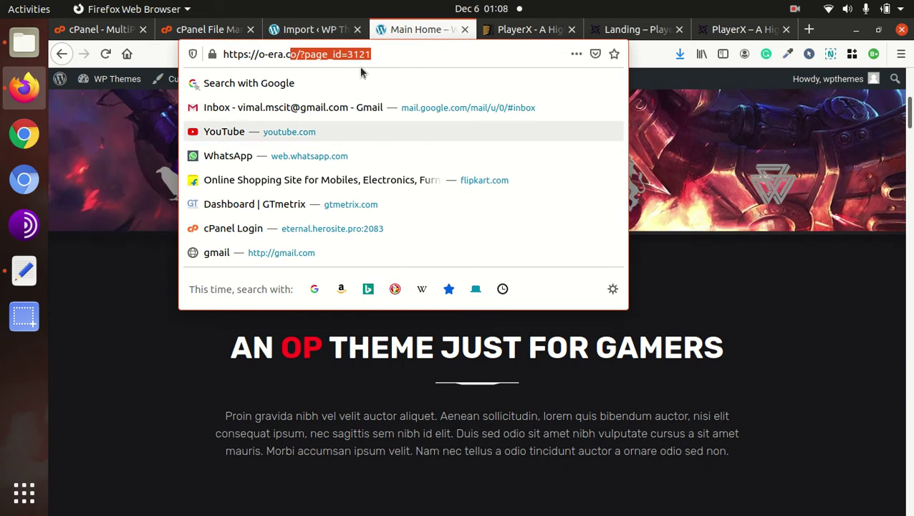
Step: Set the site's permalink structure to Post name in the WordPress admin and save the changes
click(318, 32)
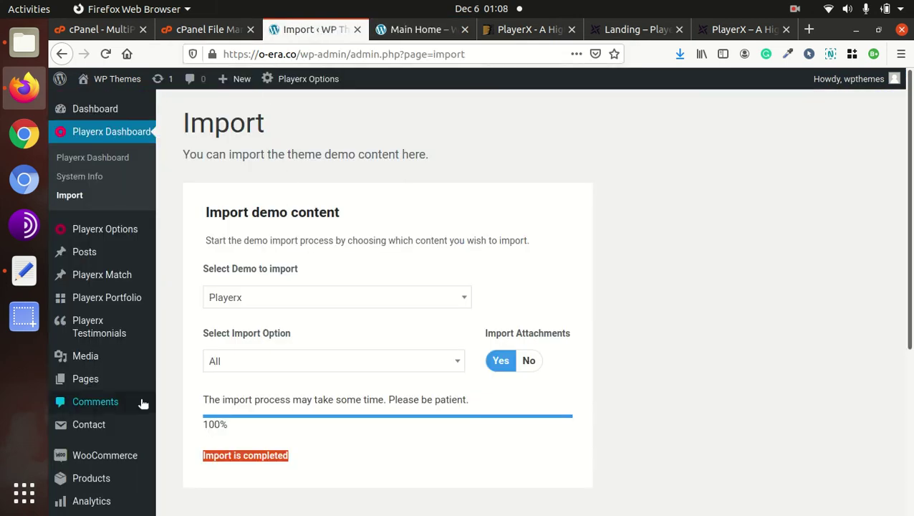
scroll(129, 416, down, 4)
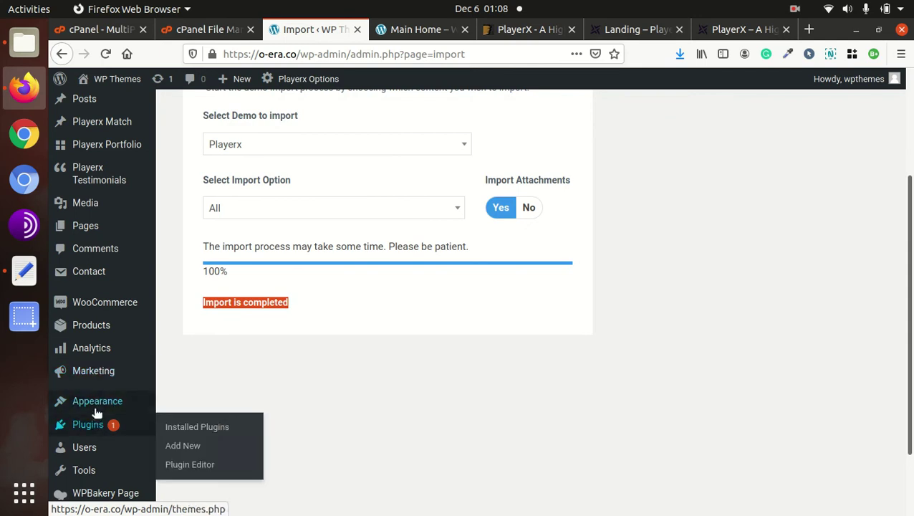
mouse_move(98, 407)
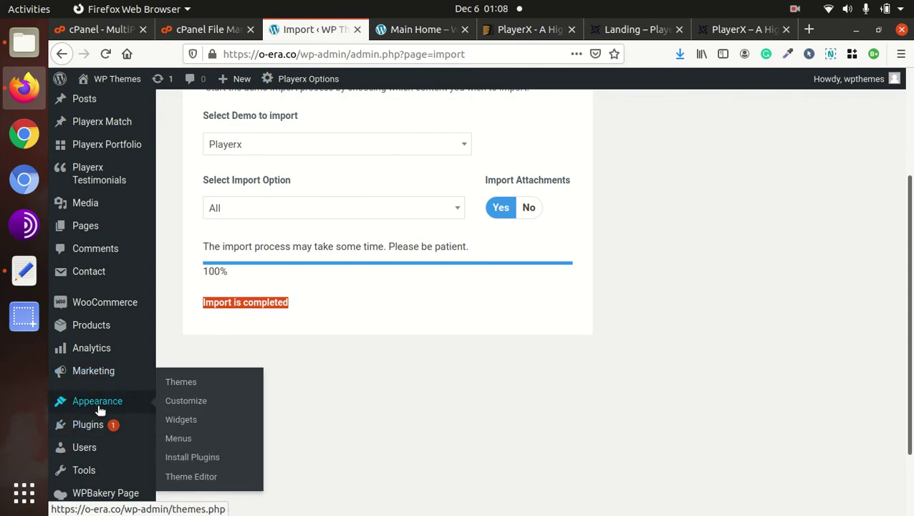
scroll(99, 408, down, 2)
mouse_move(96, 447)
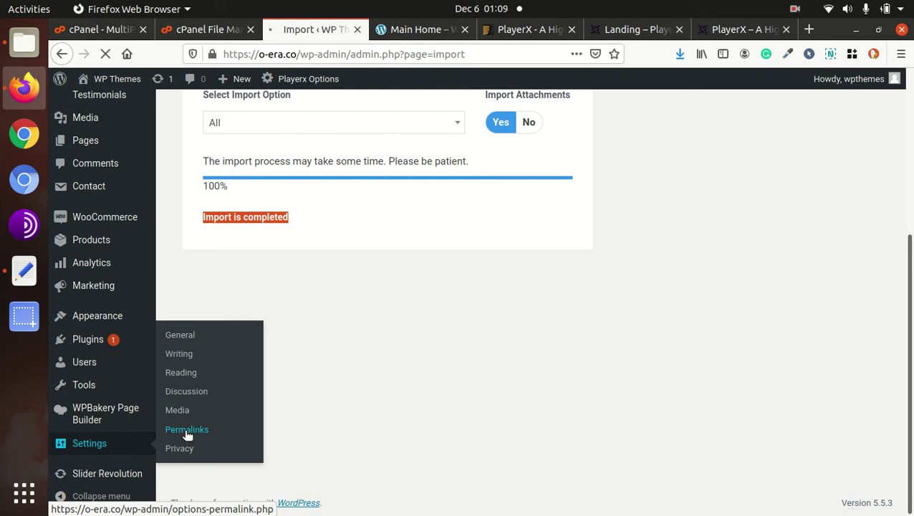
click(186, 431)
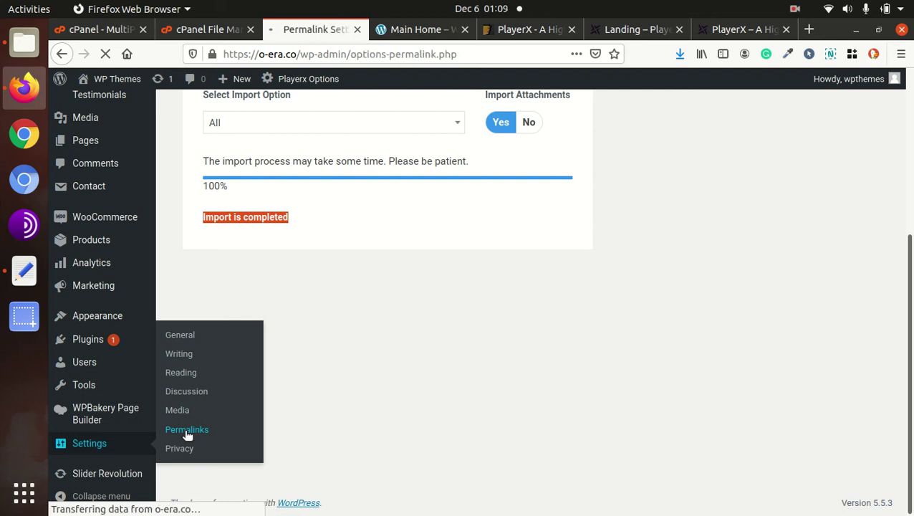
scroll(174, 397, down, 3)
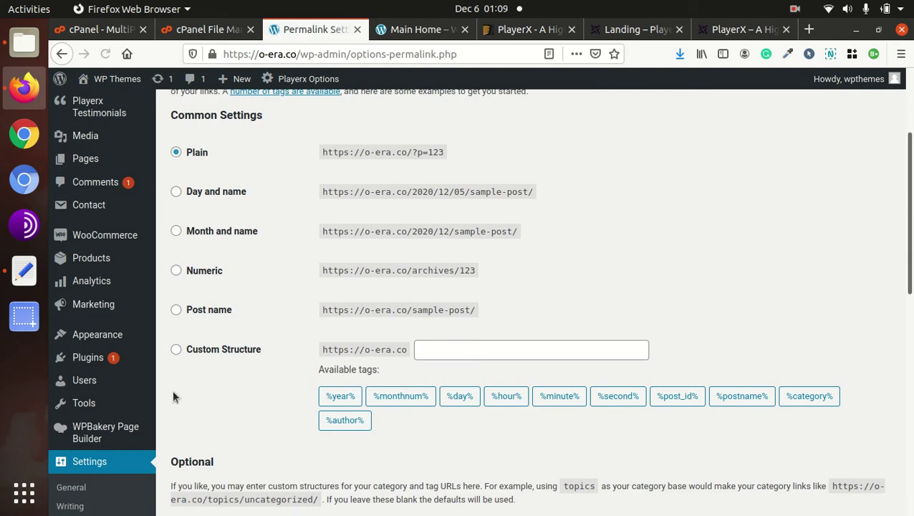
click(176, 310)
scroll(245, 390, down, 8)
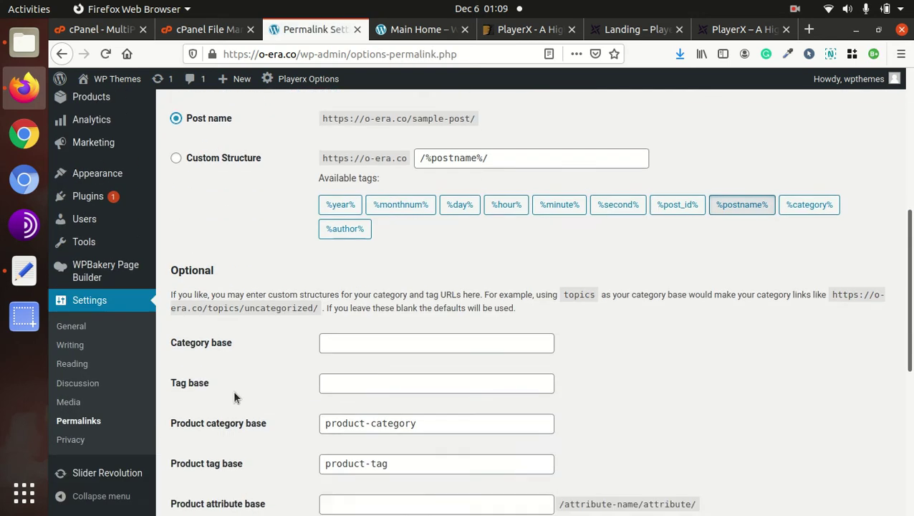
scroll(247, 476, down, 3)
click(206, 445)
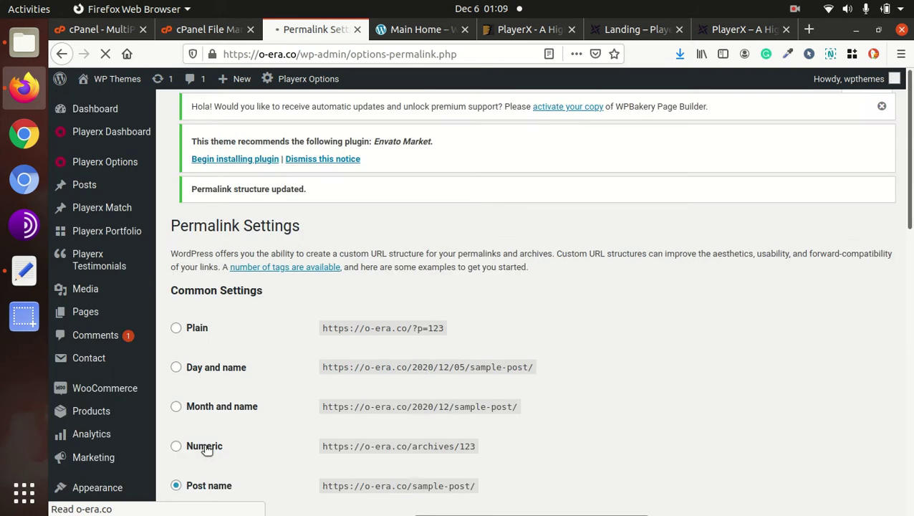
Step: Save the permalink settings a second time
scroll(247, 407, down, 5)
scroll(246, 407, down, 6)
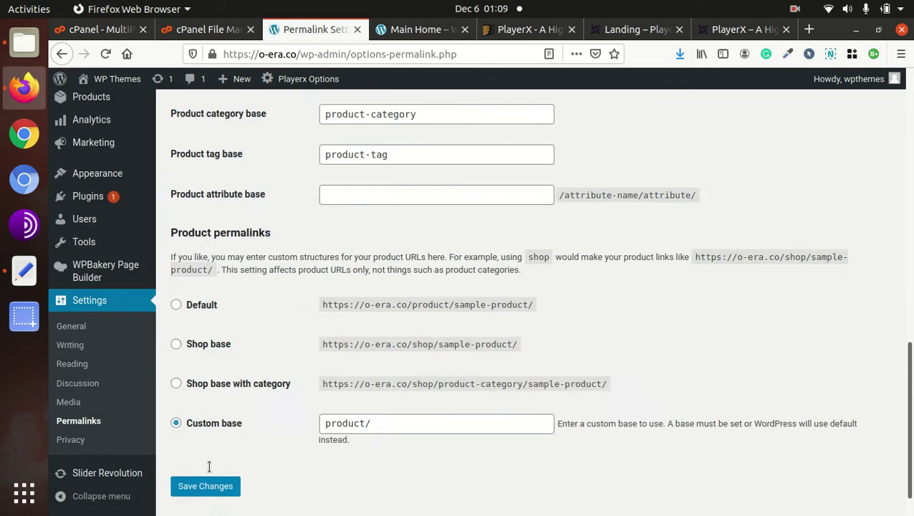
click(206, 451)
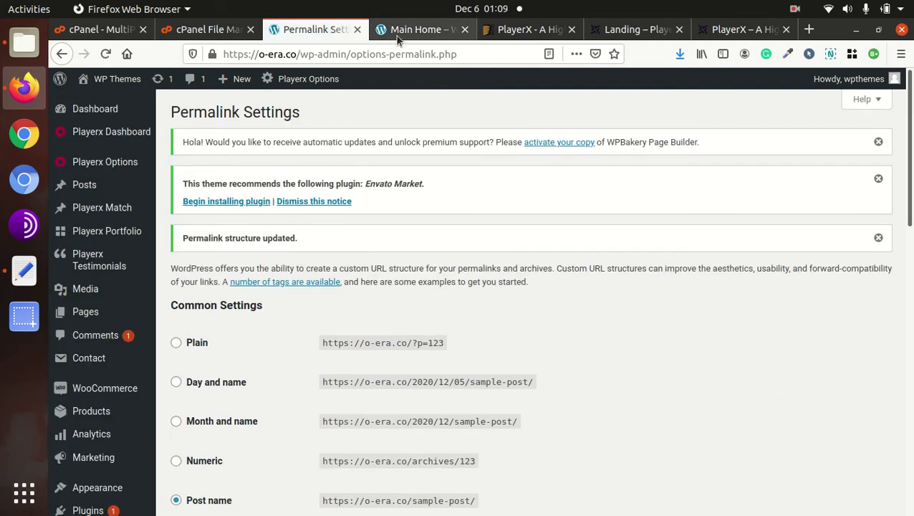
Step: Load the bare o-era.co address on the live site and view the Main Home page to check its URL
click(415, 29)
drag(297, 54, 430, 52)
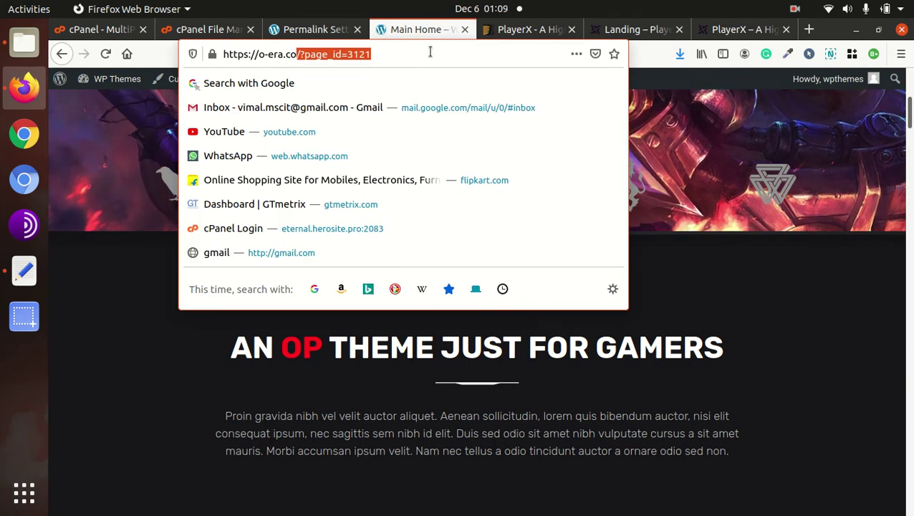
key(BackSpace)
key(Return)
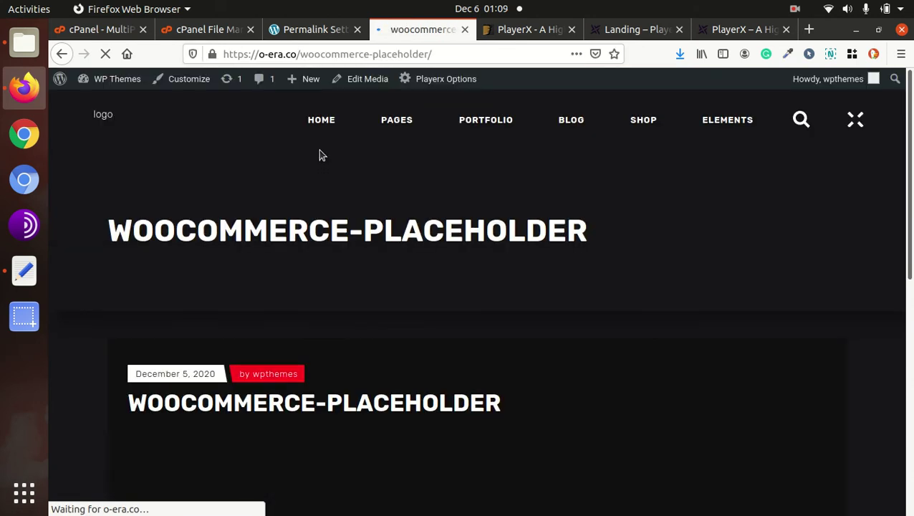
click(321, 123)
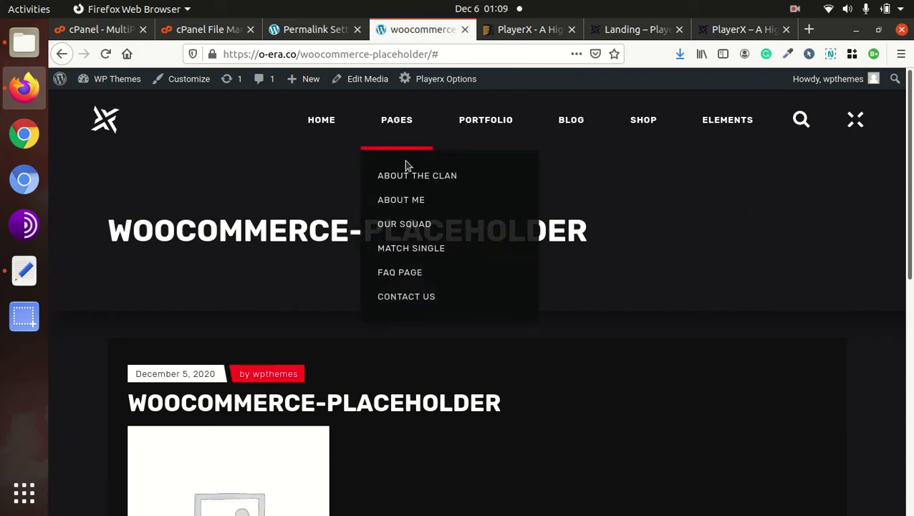
mouse_move(340, 132)
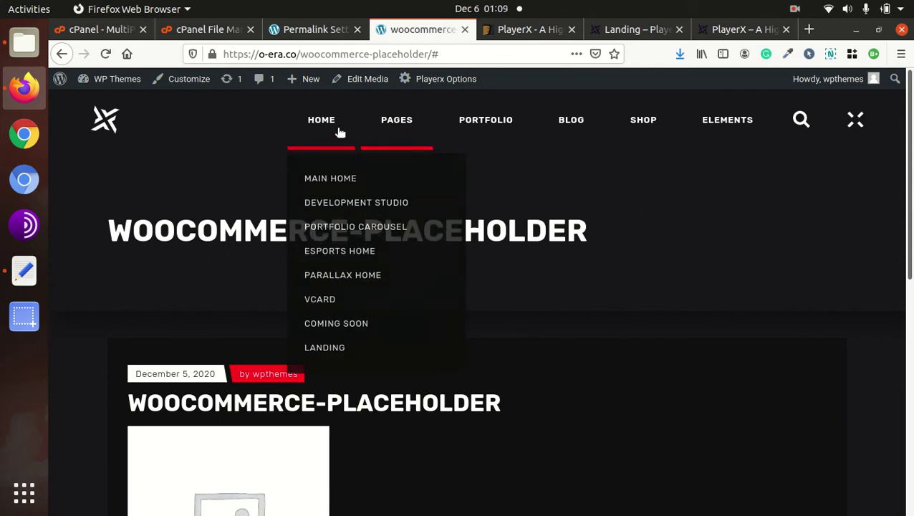
click(322, 177)
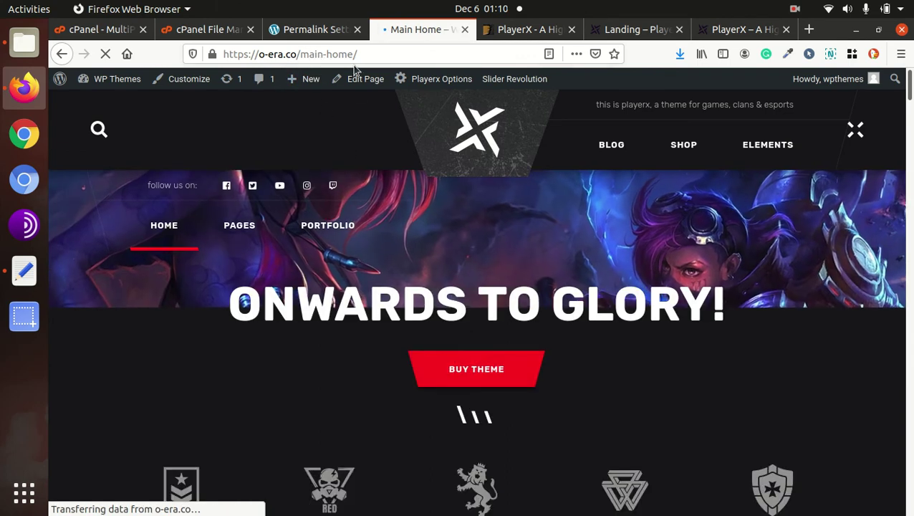
Step: Return to the WordPress admin and open the theme Customizer
click(319, 30)
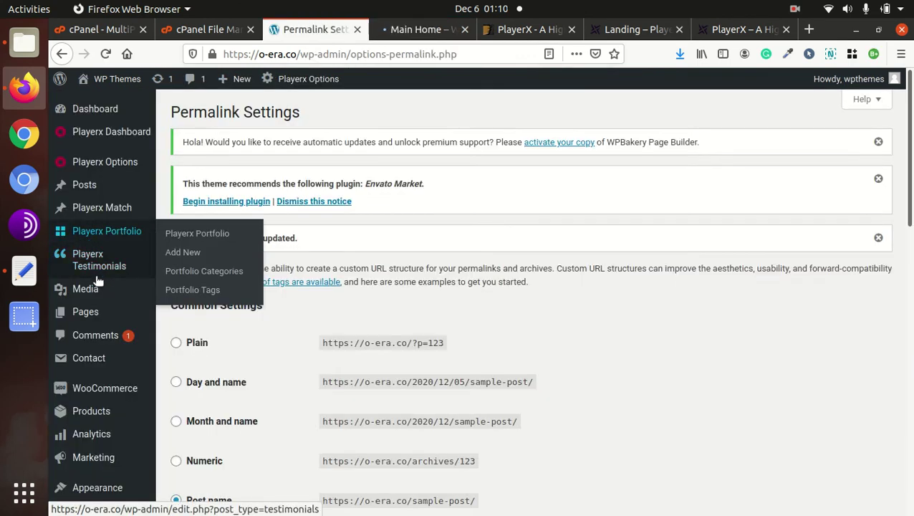
mouse_move(106, 410)
scroll(109, 392, down, 3)
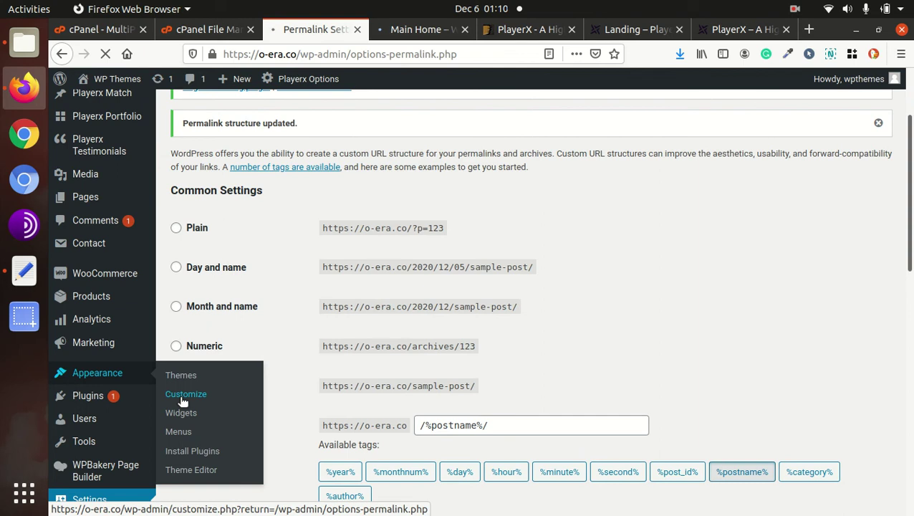
click(183, 398)
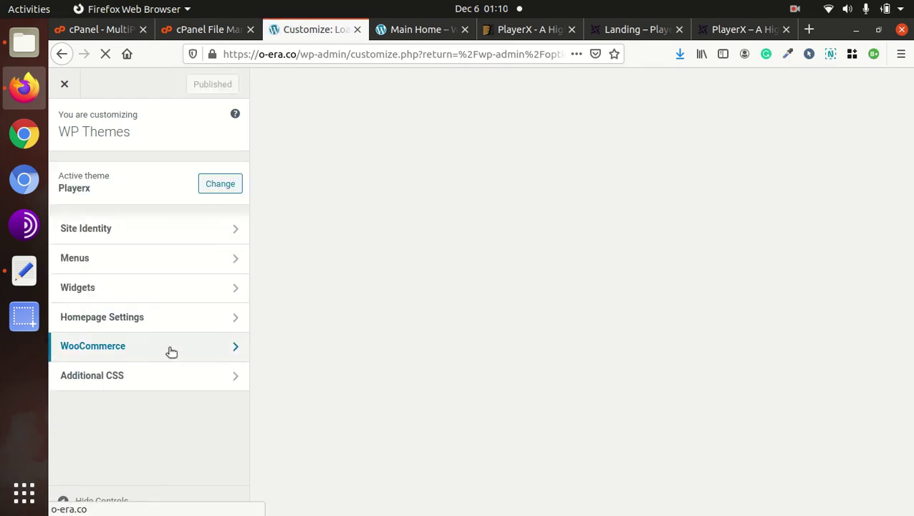
Step: Set the static homepage to Main Home in the Homepage Settings, publish the change and leave that section
click(171, 327)
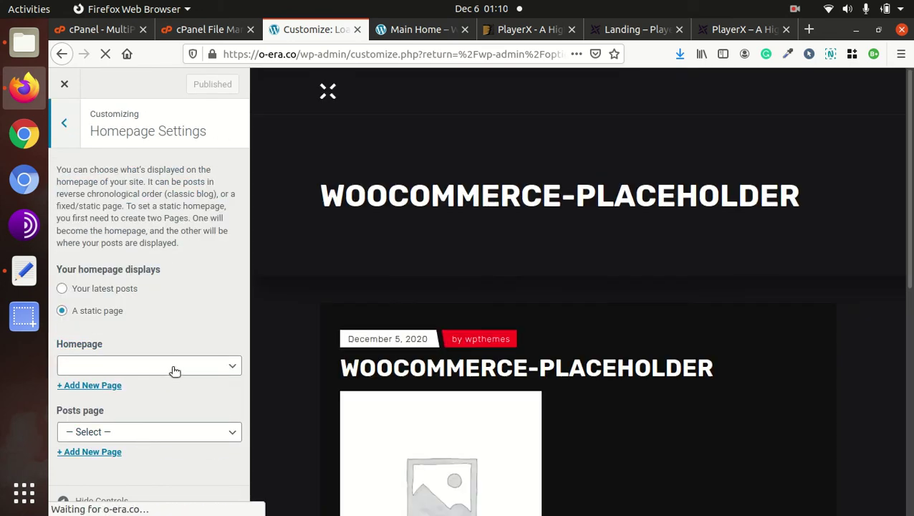
click(174, 367)
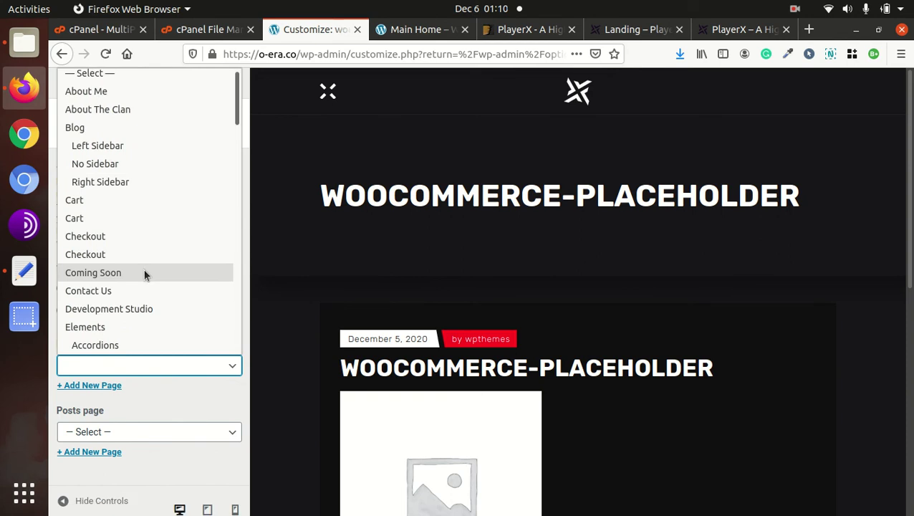
scroll(139, 346, down, 3)
scroll(153, 264, down, 3)
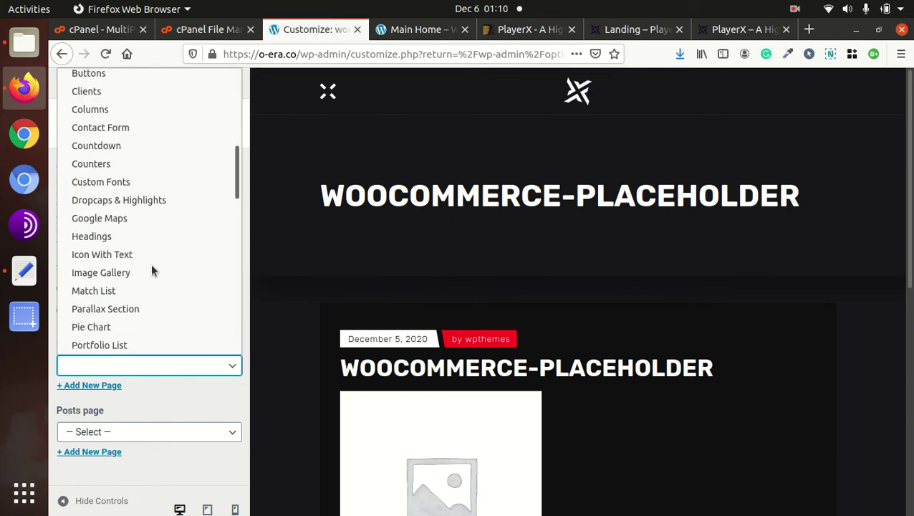
scroll(142, 303, up, 4)
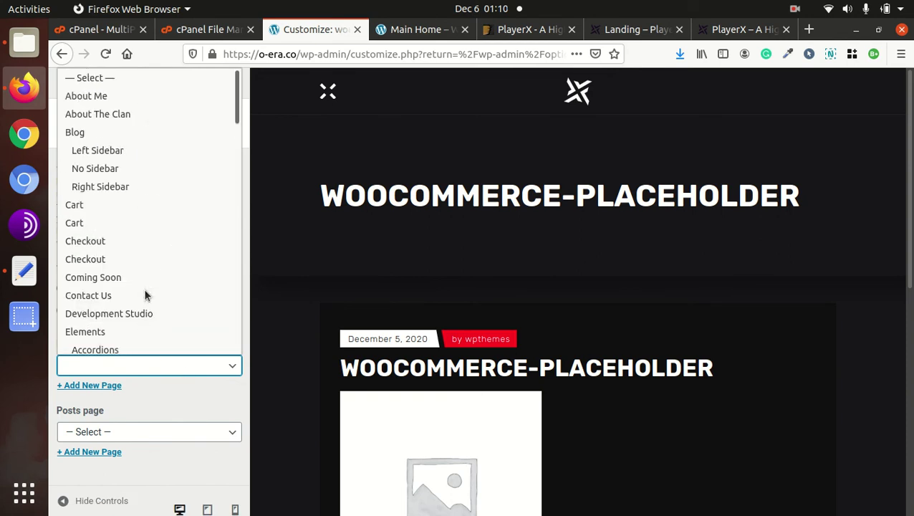
scroll(140, 275, down, 5)
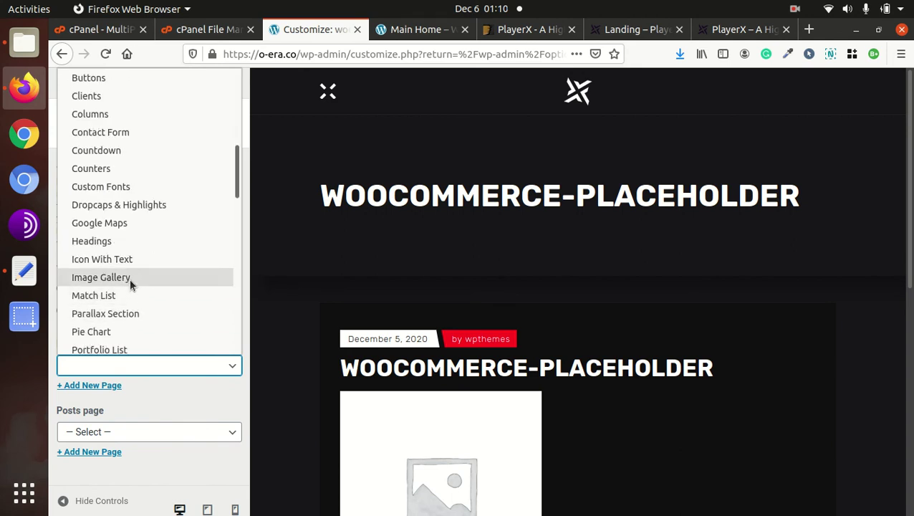
scroll(130, 283, down, 6)
scroll(130, 283, down, 8)
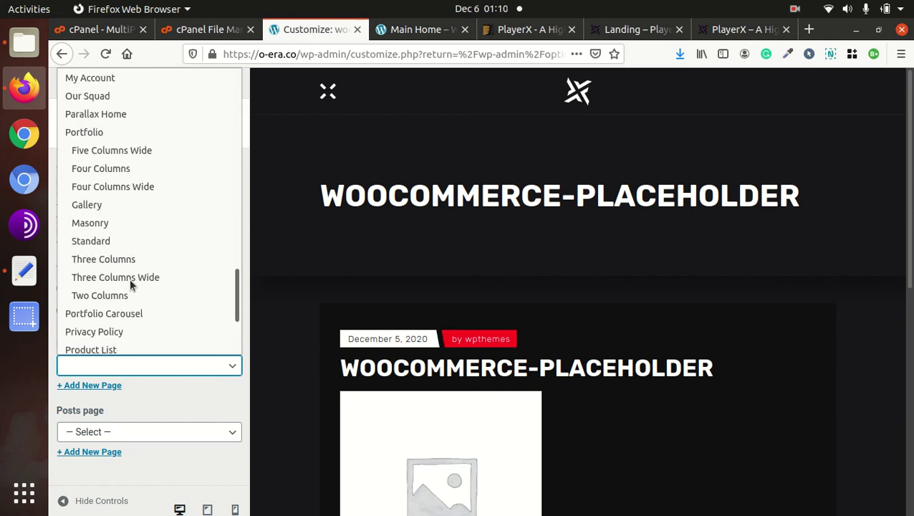
scroll(114, 339, up, 5)
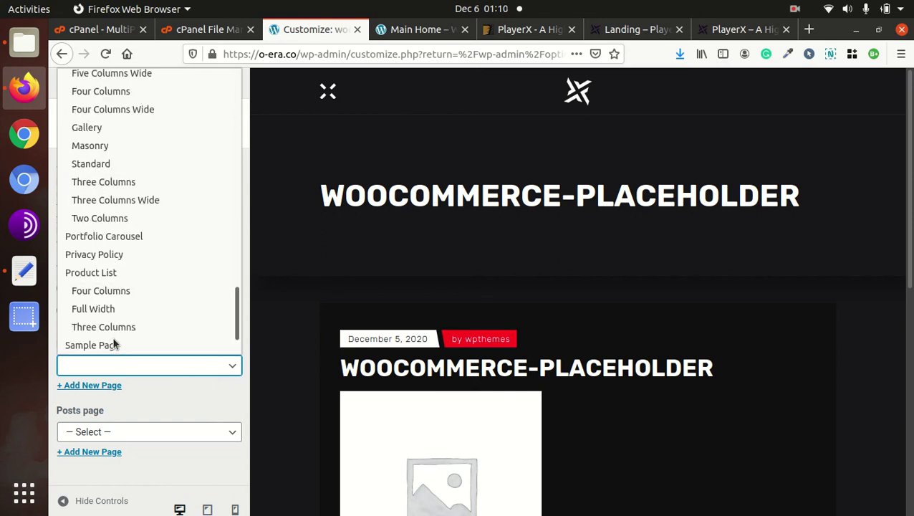
scroll(117, 276, up, 2)
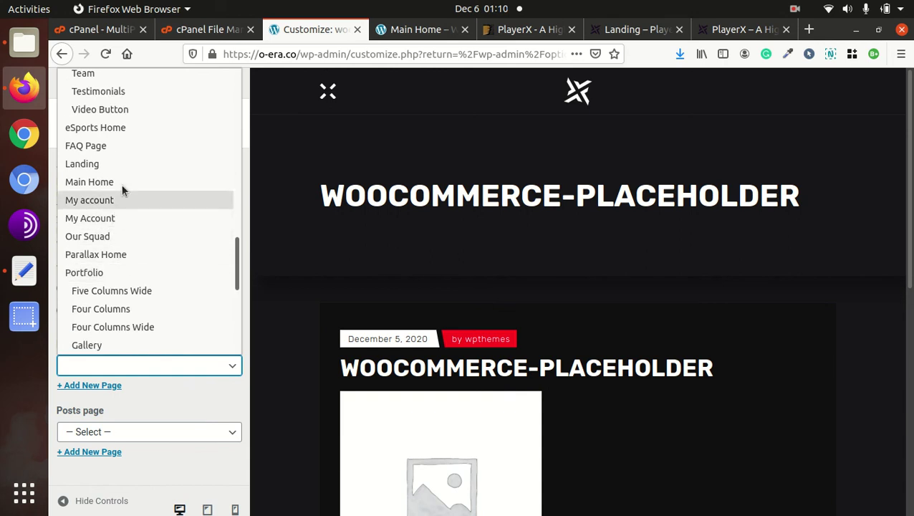
scroll(122, 175, up, 2)
scroll(119, 192, up, 8)
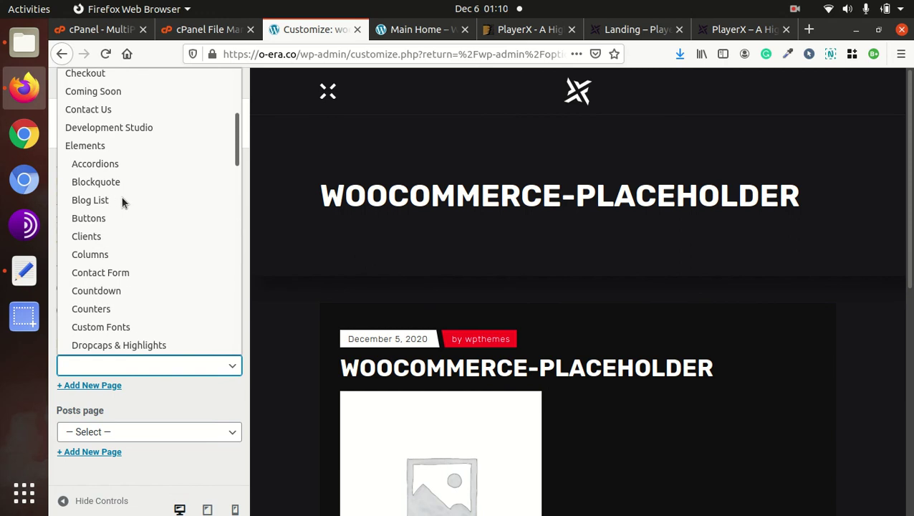
scroll(122, 203, up, 3)
scroll(122, 202, down, 11)
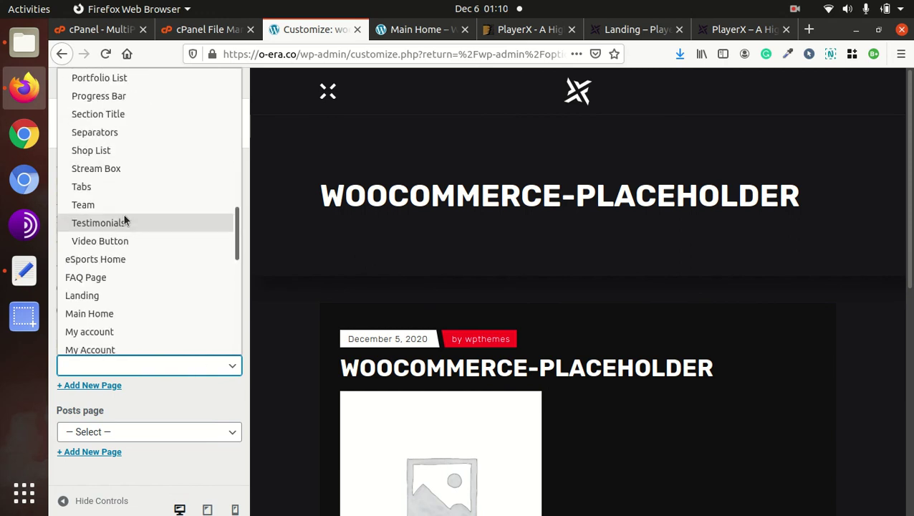
scroll(119, 228, up, 1)
scroll(118, 229, up, 4)
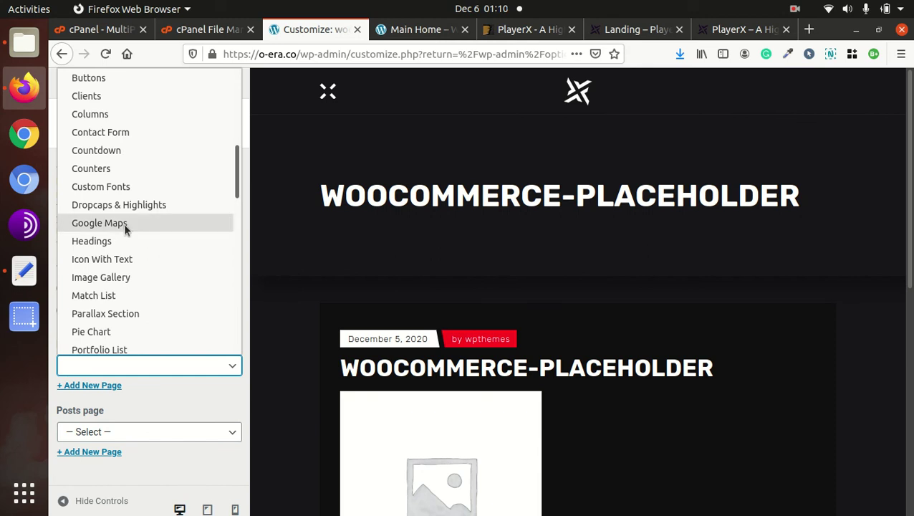
scroll(124, 230, down, 1)
scroll(171, 231, down, 2)
scroll(171, 231, down, 2)
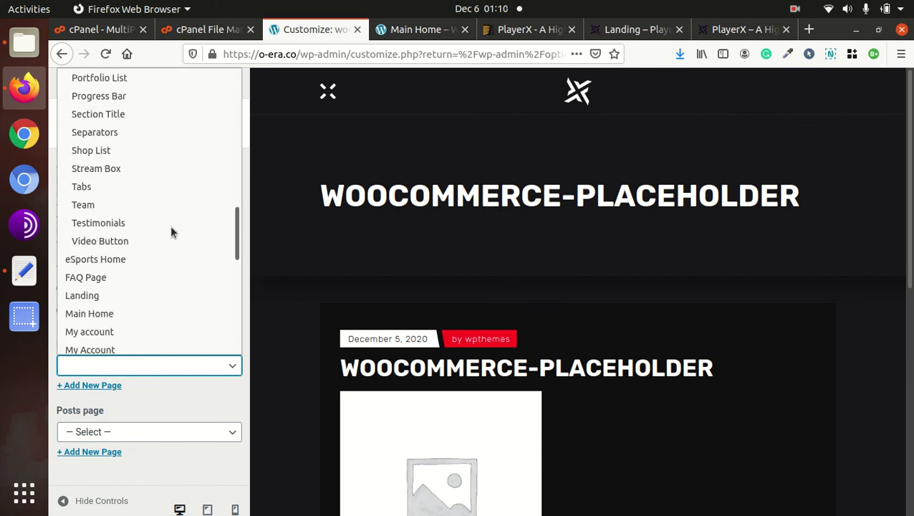
click(113, 315)
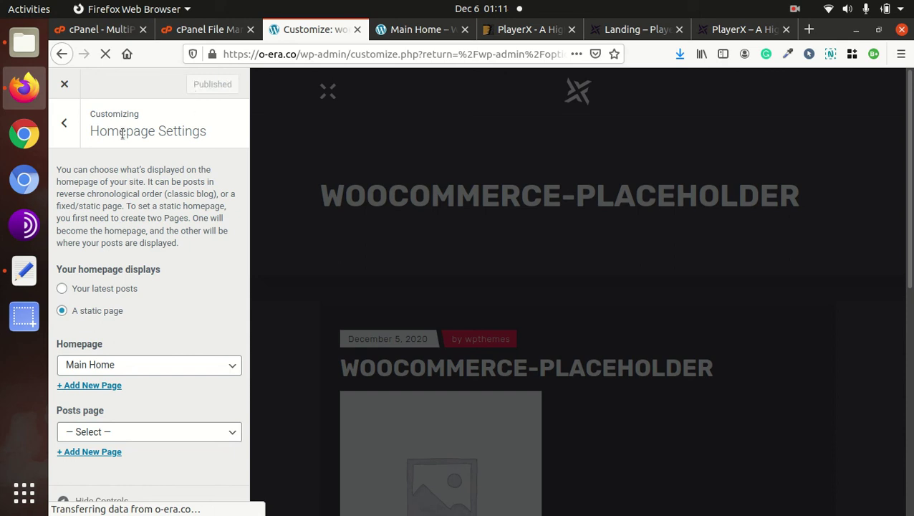
click(64, 123)
Step: Load the bare o-era.co address on the live site, without the main-home path, to check the homepage
key(ctrl+Tab)
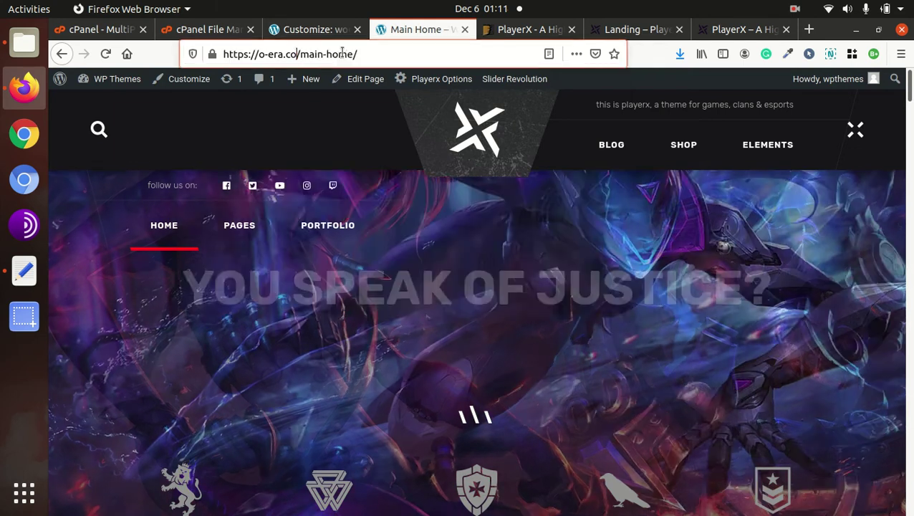
drag(296, 53, 521, 54)
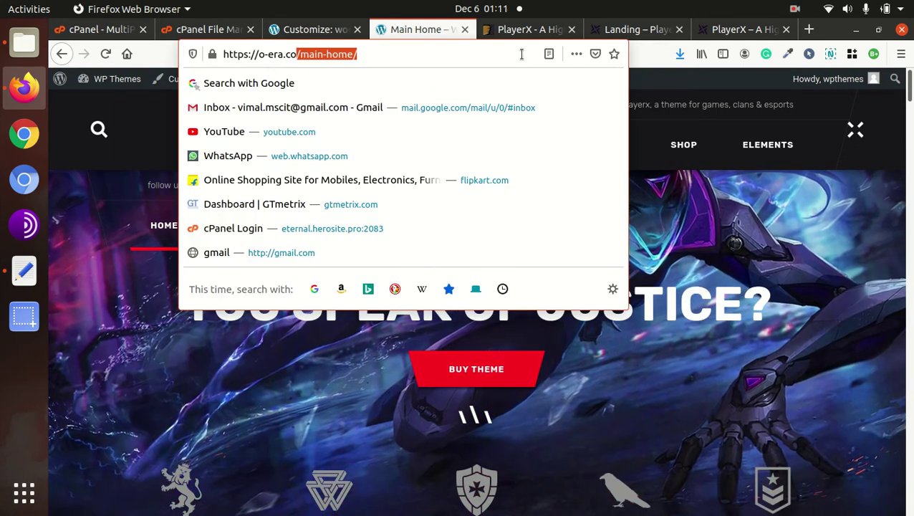
key(BackSpace)
key(Return)
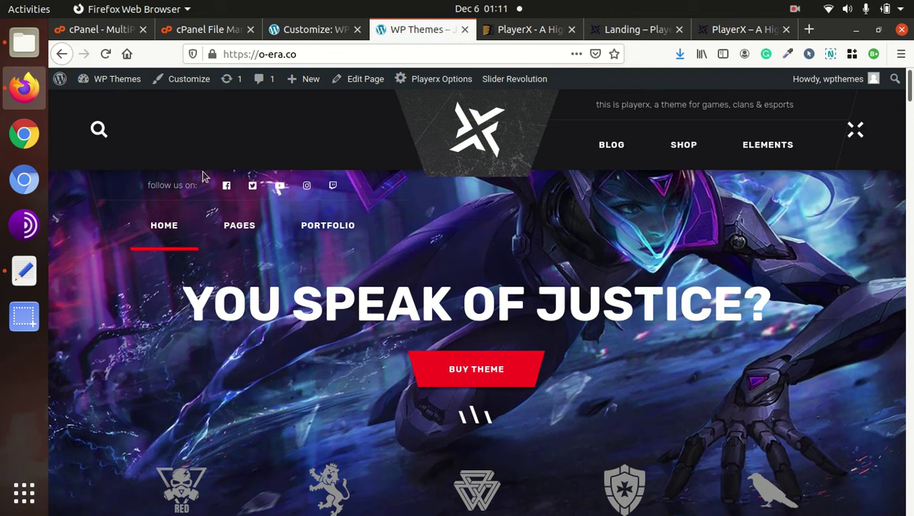
Step: Examine the live homepage's sections from the hero banner down to the shop products
scroll(634, 290, down, 10)
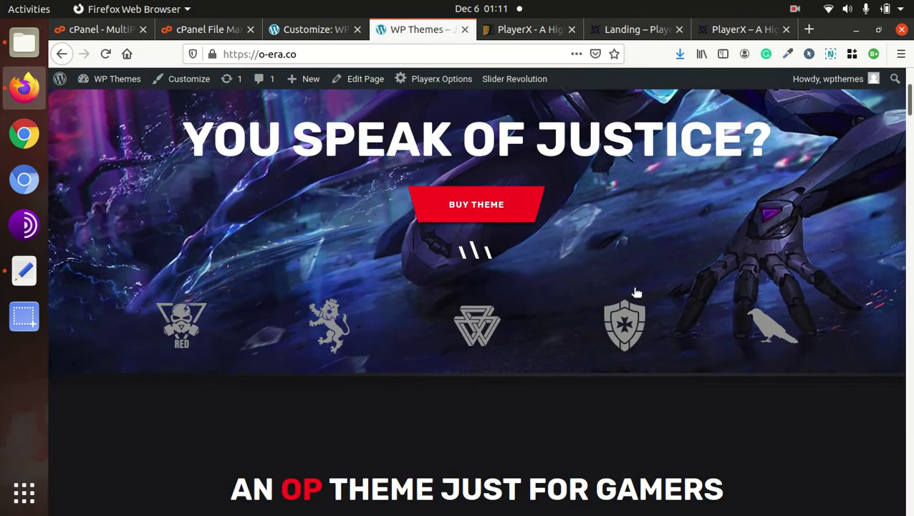
scroll(586, 290, down, 8)
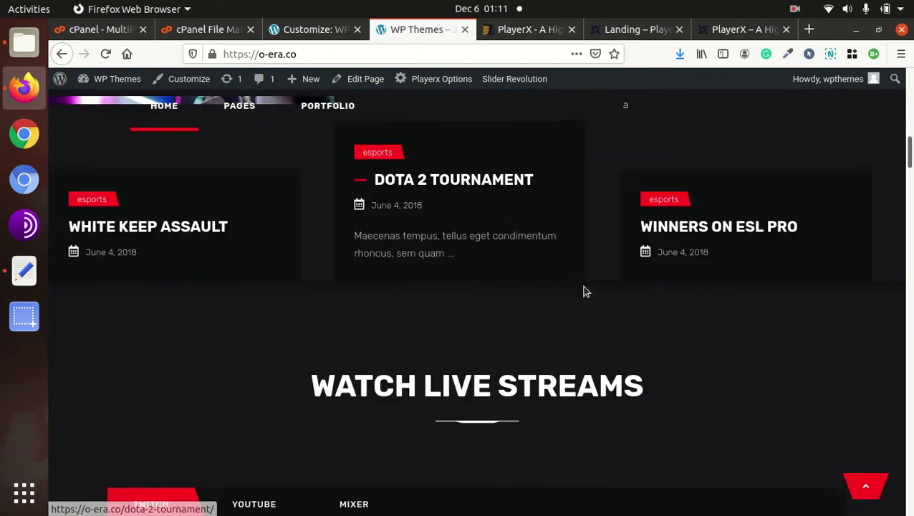
scroll(586, 291, down, 10)
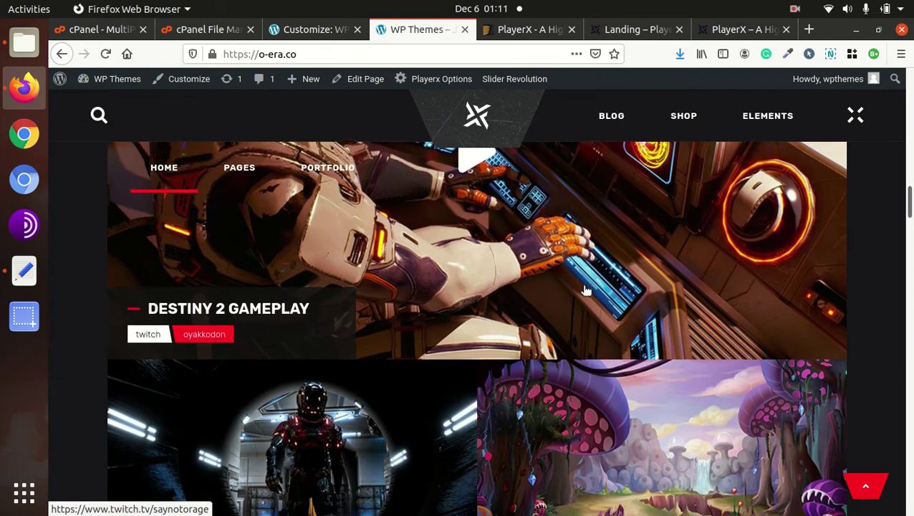
scroll(493, 282, down, 10)
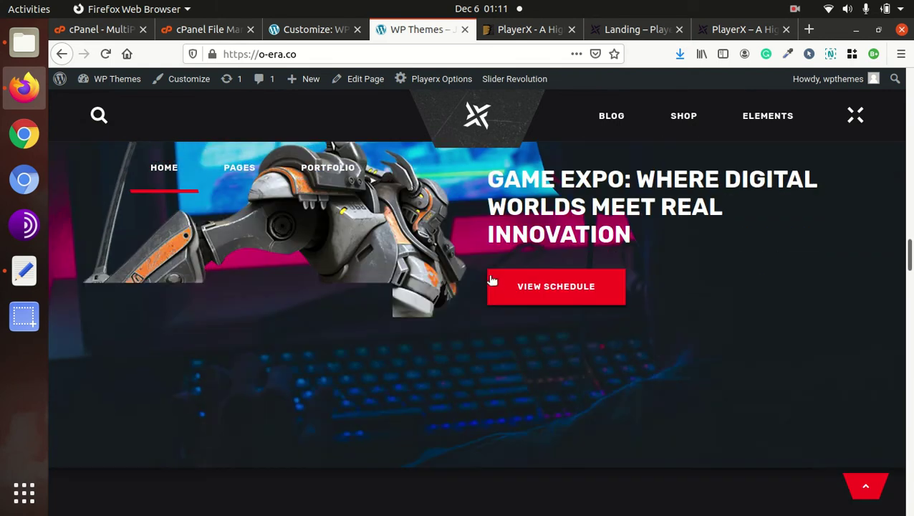
scroll(449, 267, down, 10)
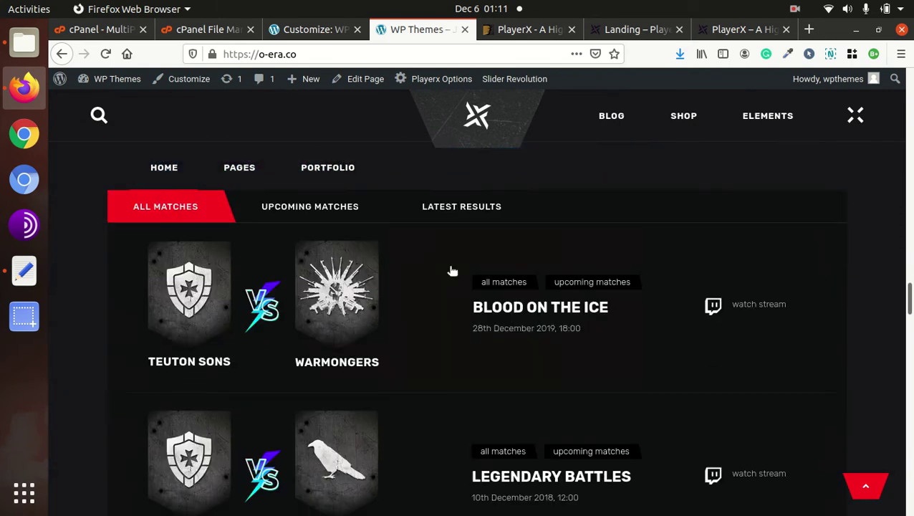
scroll(450, 271, down, 10)
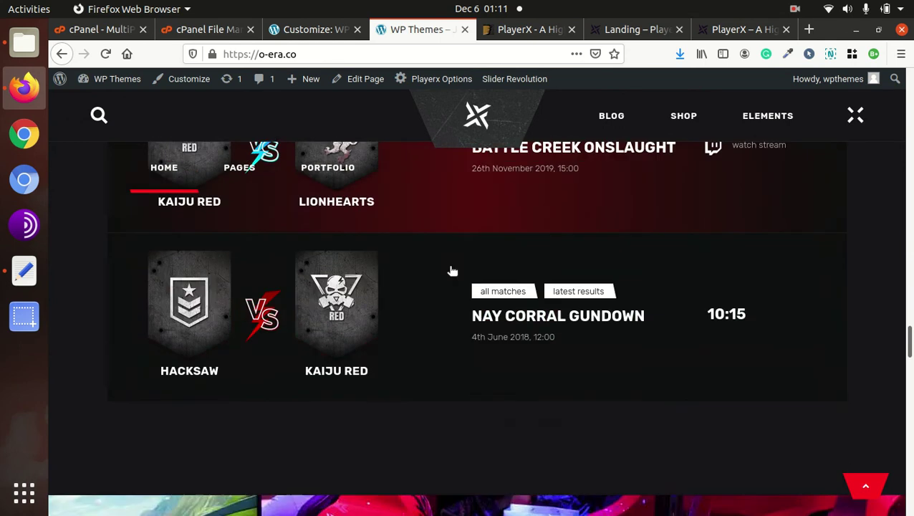
scroll(449, 270, down, 3)
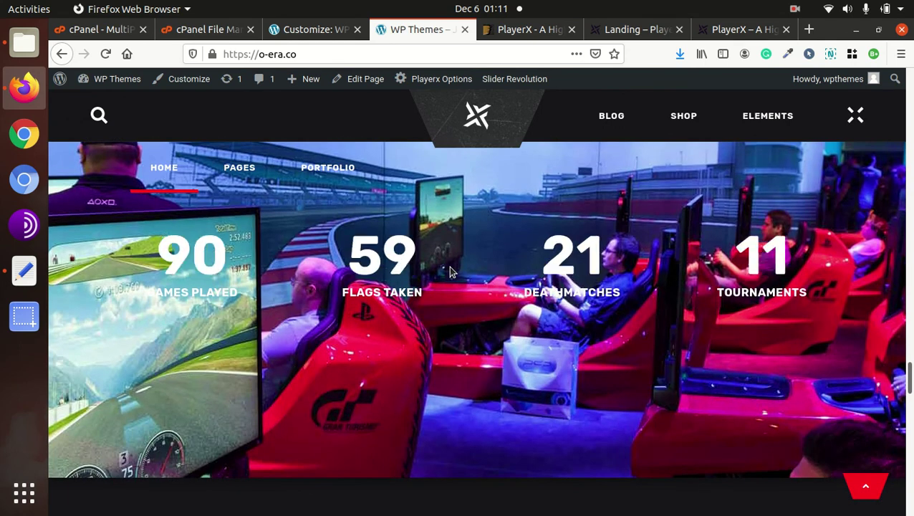
scroll(451, 271, down, 5)
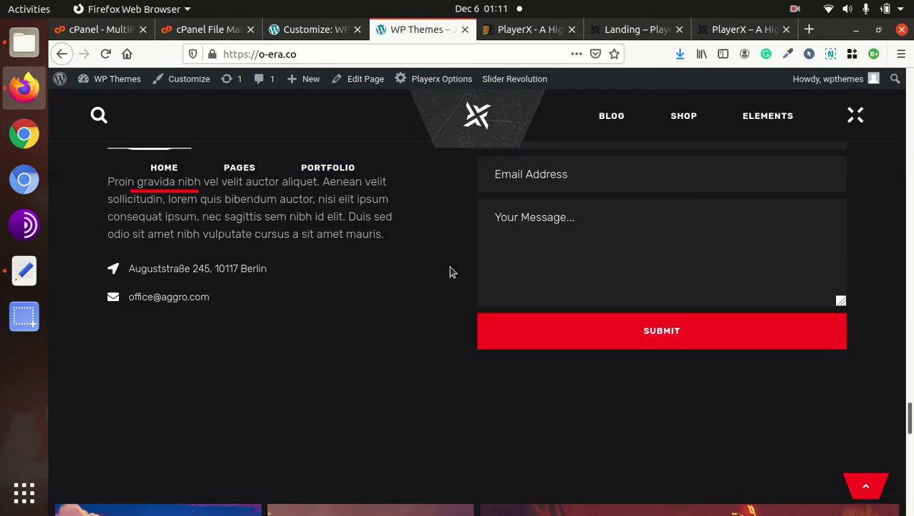
scroll(451, 270, down, 5)
scroll(450, 271, down, 8)
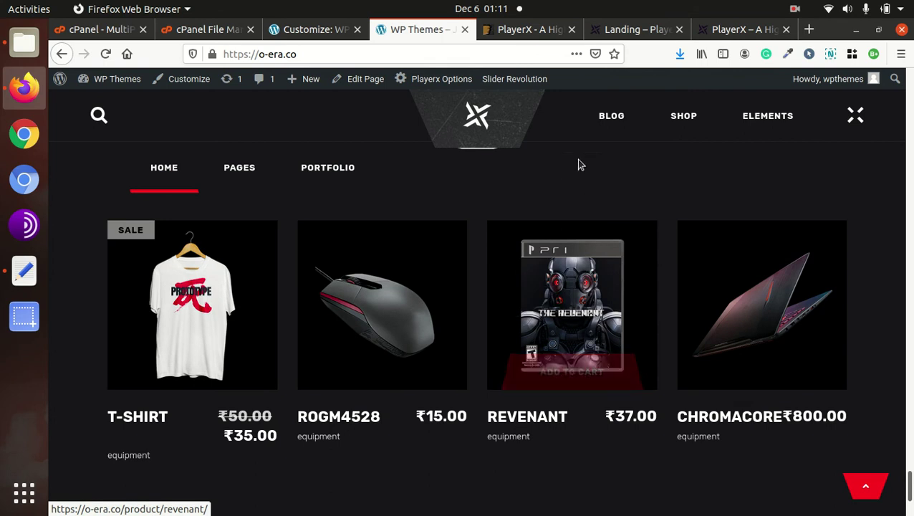
Step: Open the ROGM4528 mouse product from the homepage and look over its product page
click(380, 322)
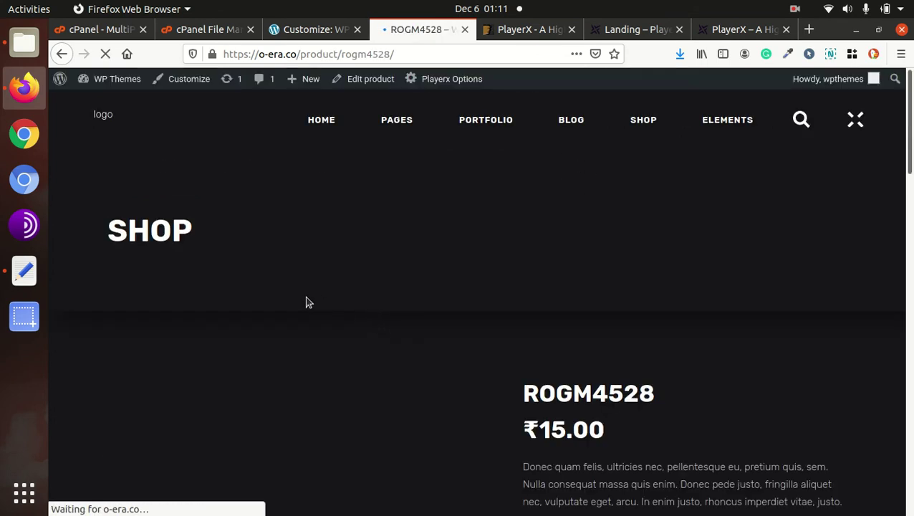
scroll(271, 308, down, 4)
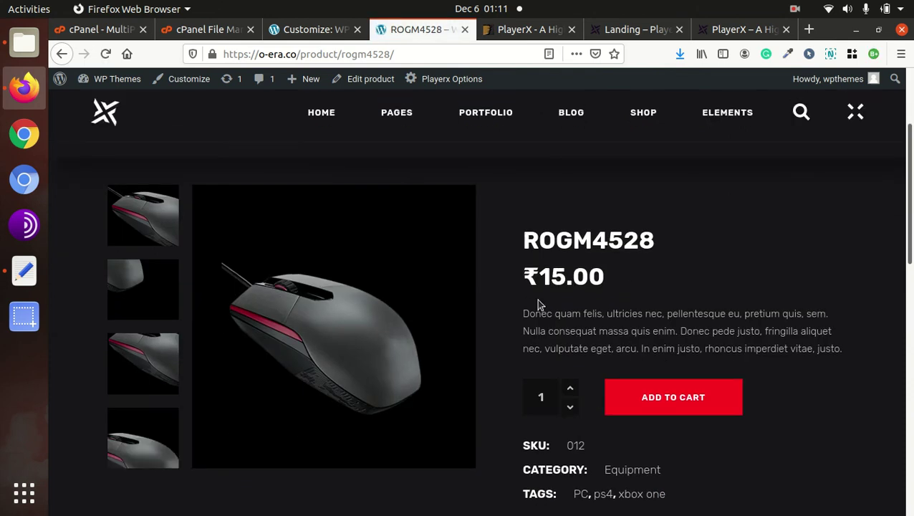
scroll(558, 304, down, 4)
scroll(558, 304, up, 6)
scroll(558, 300, up, 2)
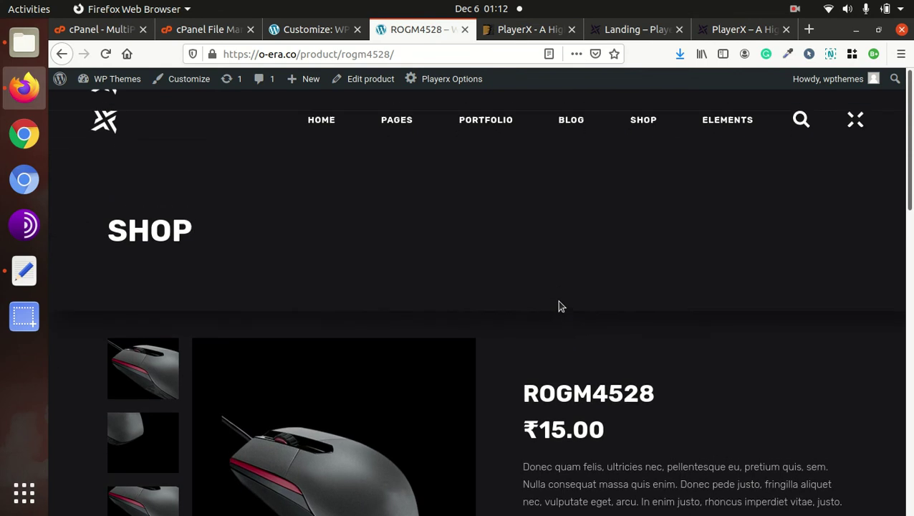
Step: Open the About Me page of the live site and review its content down to the footer
mouse_move(383, 129)
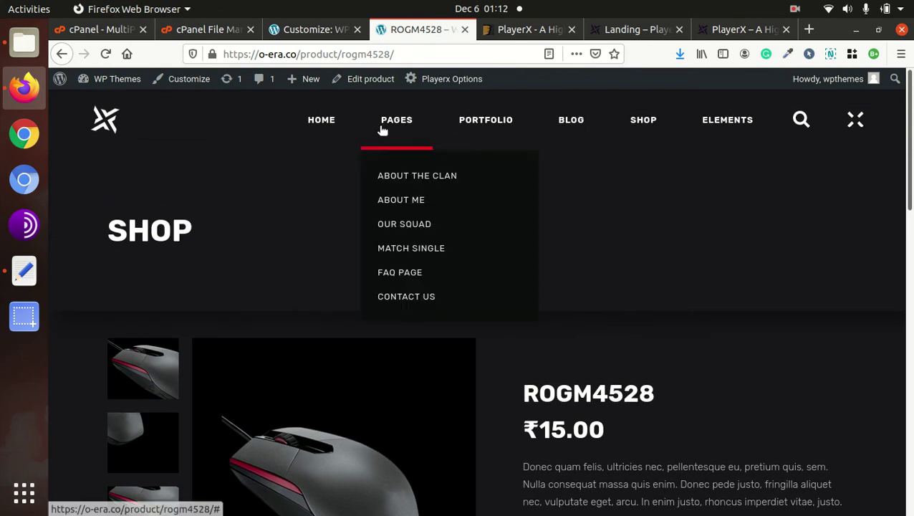
click(396, 201)
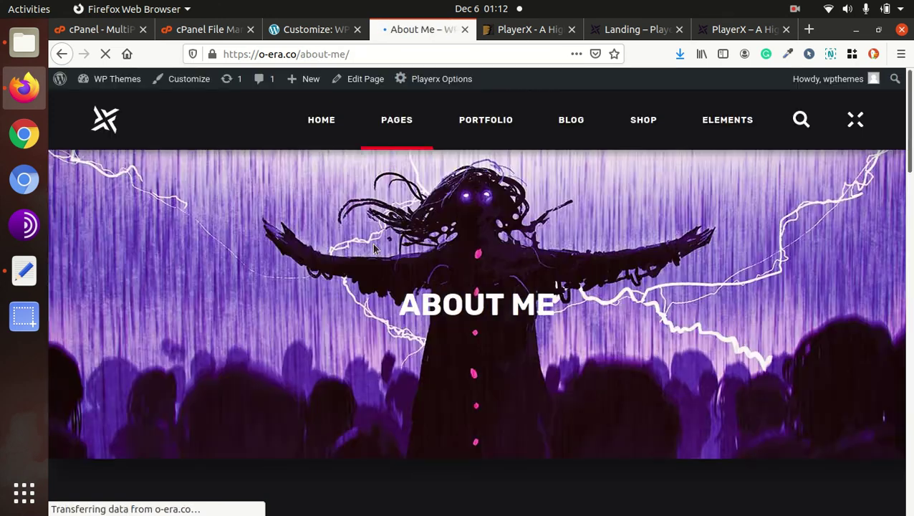
scroll(457, 265, down, 5)
scroll(457, 265, down, 2)
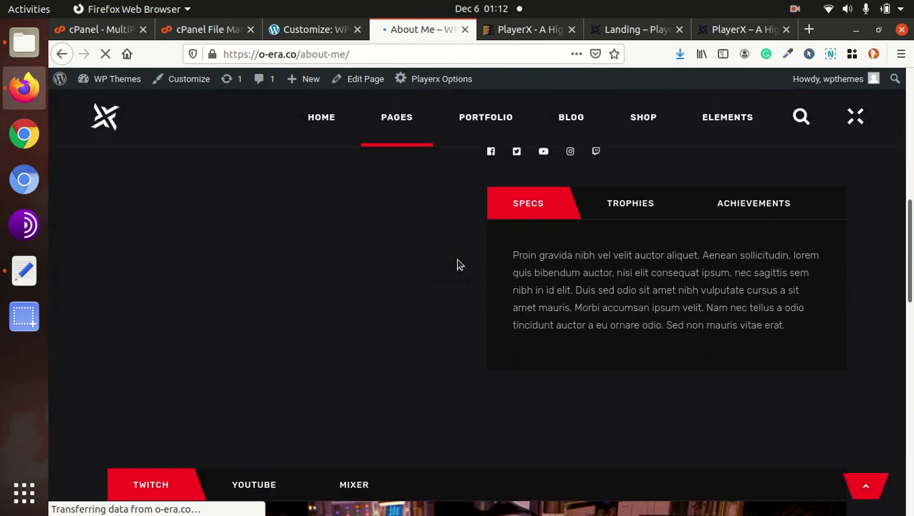
scroll(459, 265, up, 4)
scroll(459, 265, down, 8)
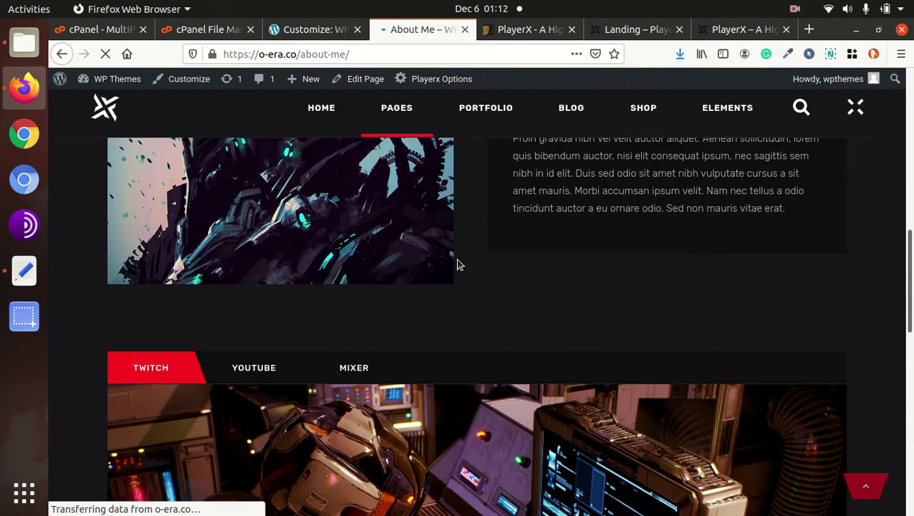
scroll(459, 264, down, 5)
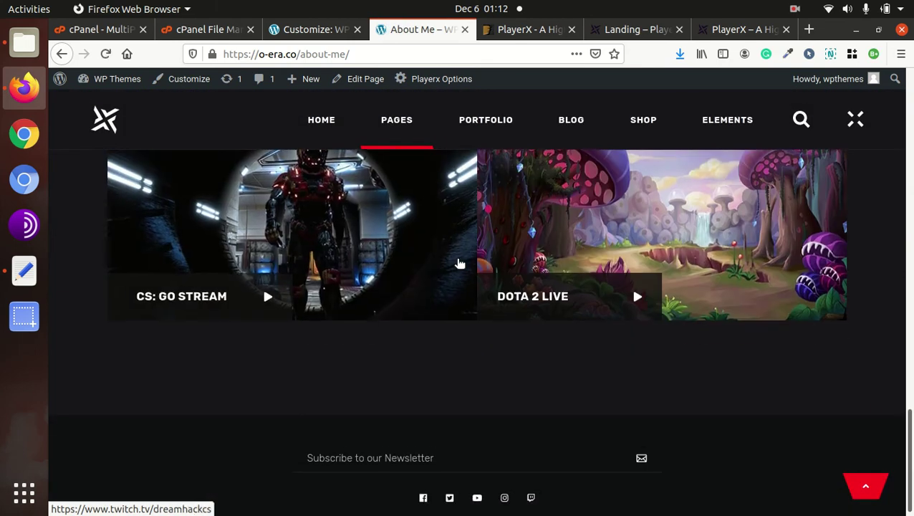
Step: Open the Main Home page from the live site's navigation
mouse_move(322, 133)
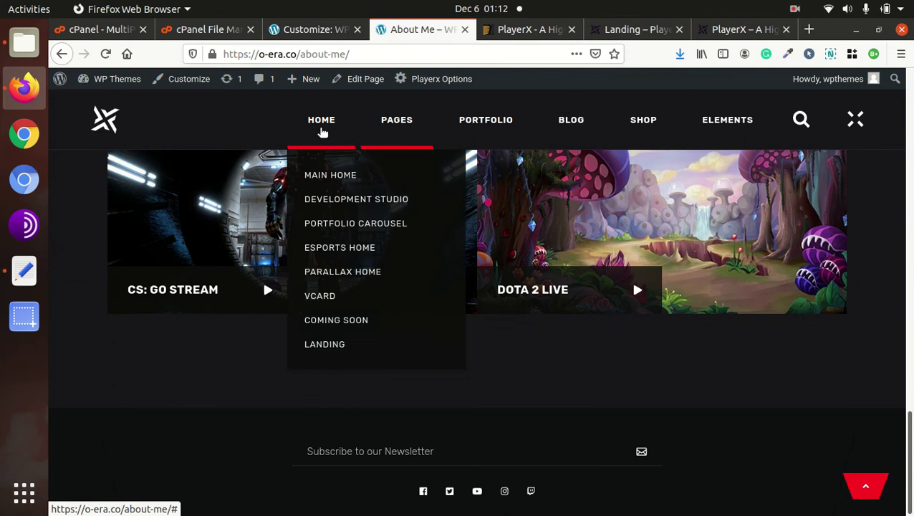
click(323, 175)
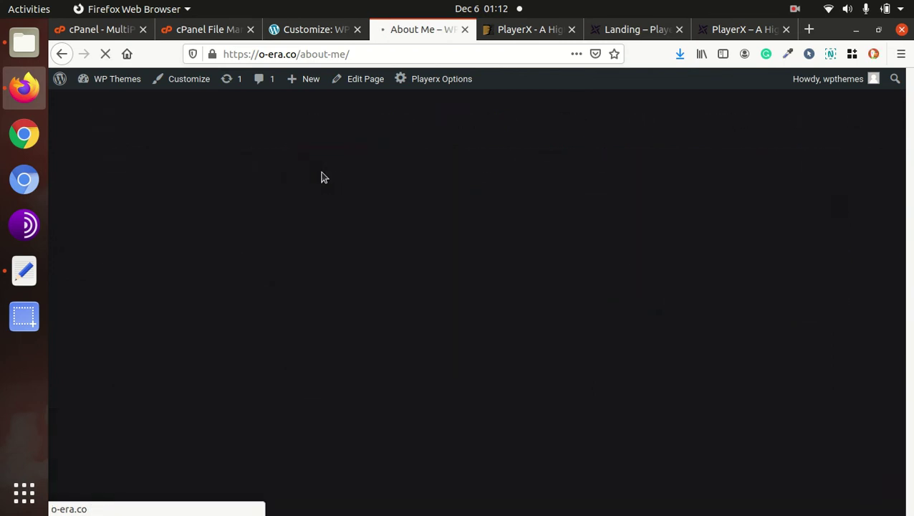
Step: Leave the Customizer and open the Playerx Dashboard page in the WordPress admin
click(322, 31)
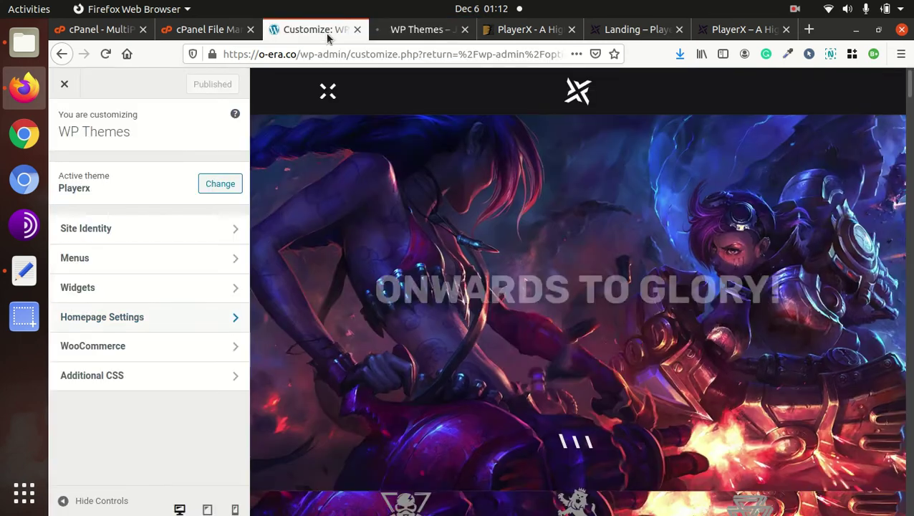
click(63, 85)
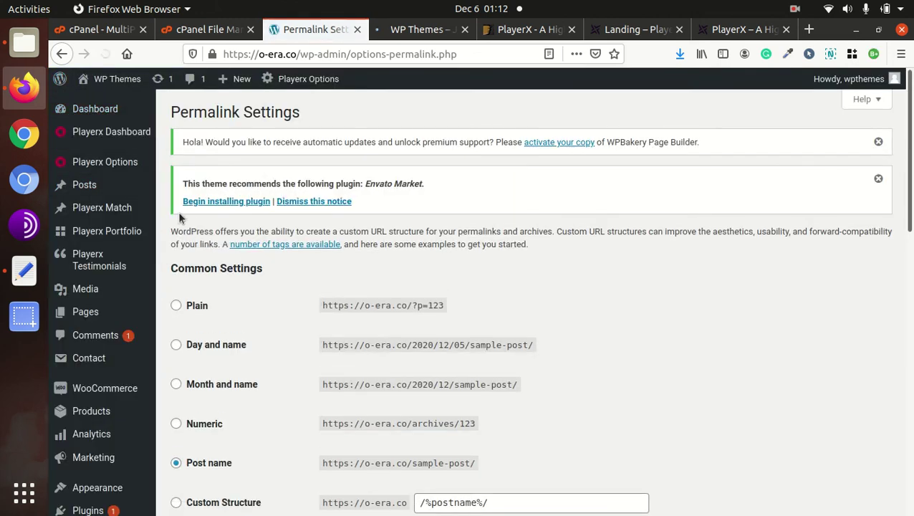
mouse_move(105, 134)
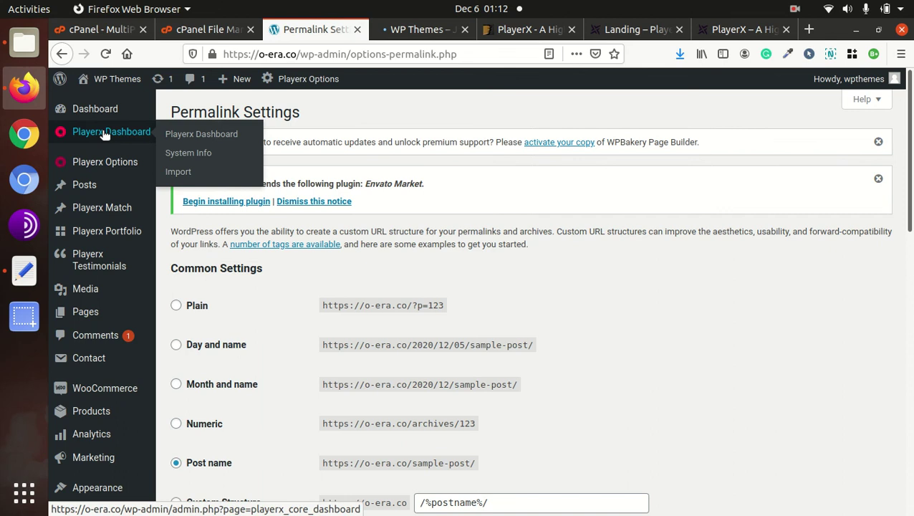
click(195, 136)
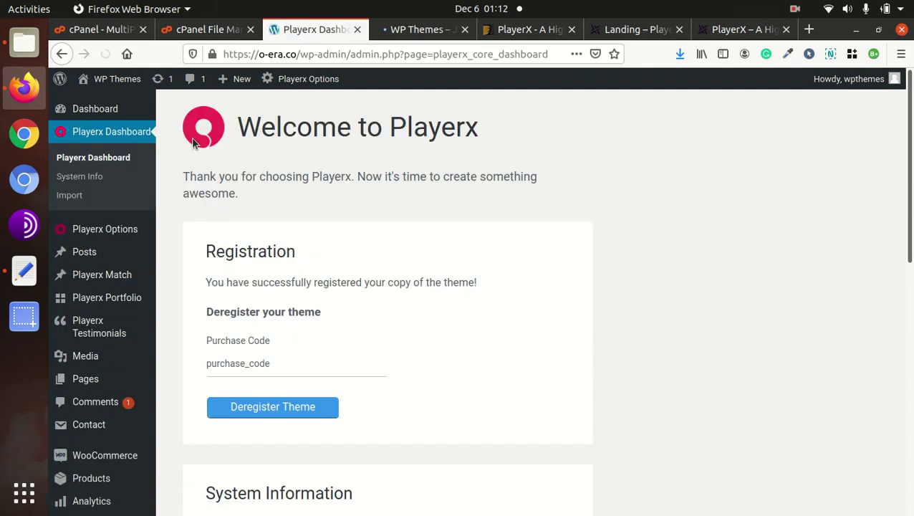
Step: Examine the Playerx Dashboard's registration, system information and useful links sections
scroll(444, 192, down, 10)
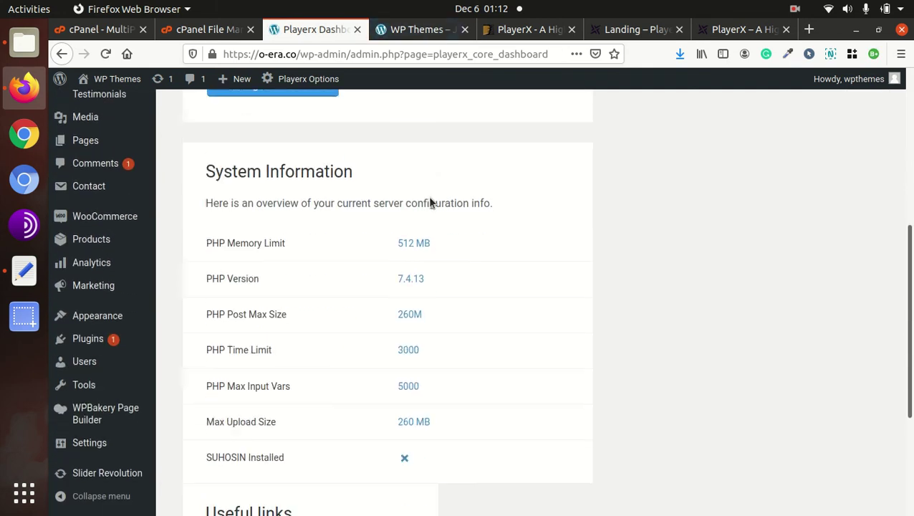
scroll(429, 203, down, 2)
scroll(430, 201, up, 12)
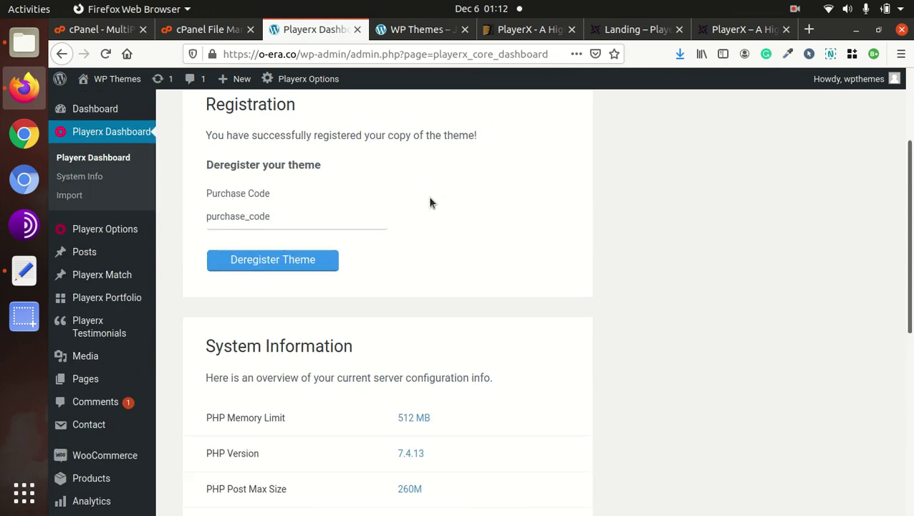
scroll(167, 151, down, 4)
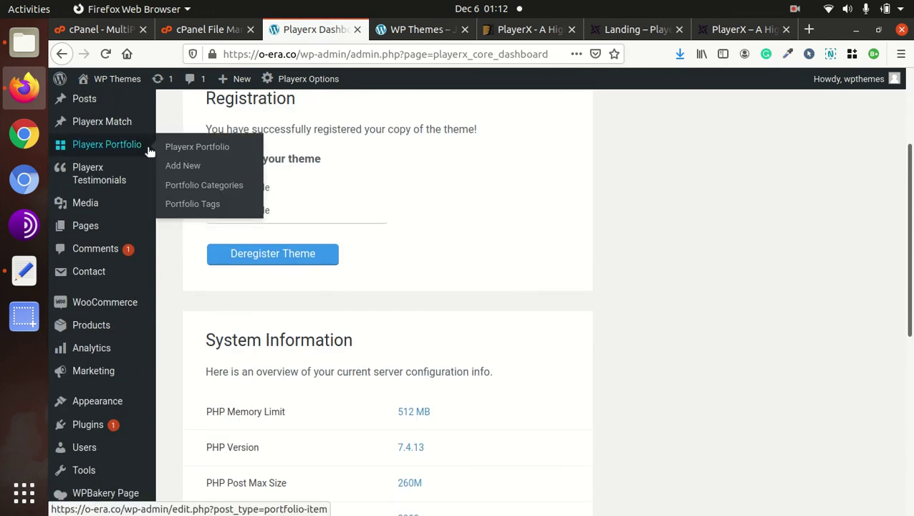
scroll(93, 150, up, 4)
scroll(258, 175, down, 7)
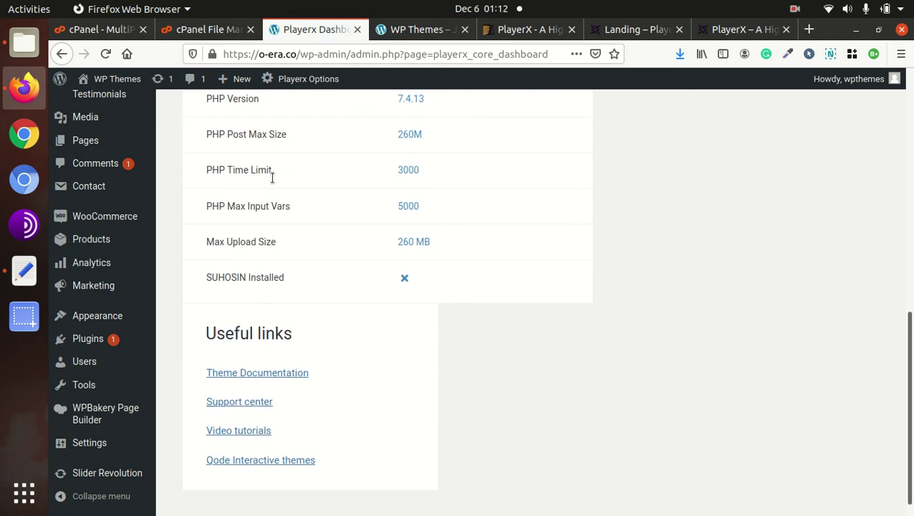
scroll(271, 176, up, 3)
scroll(261, 179, up, 2)
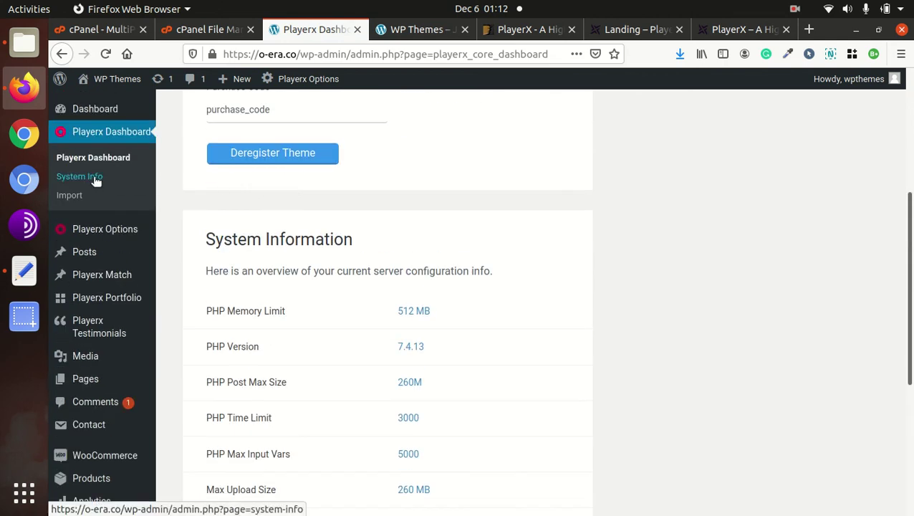
Step: Open Playerx Options and review the General settings for Google fonts, theme colors and page background
mouse_move(92, 239)
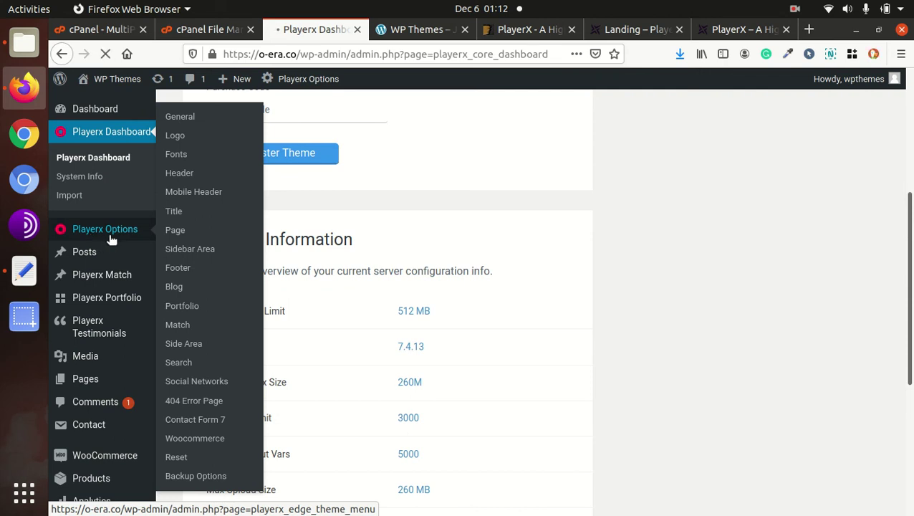
click(111, 239)
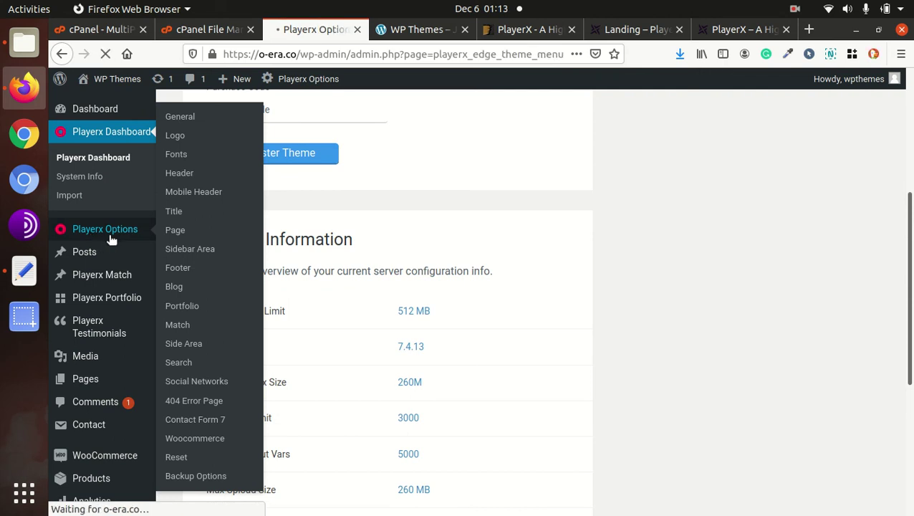
scroll(355, 235, down, 4)
scroll(337, 229, up, 3)
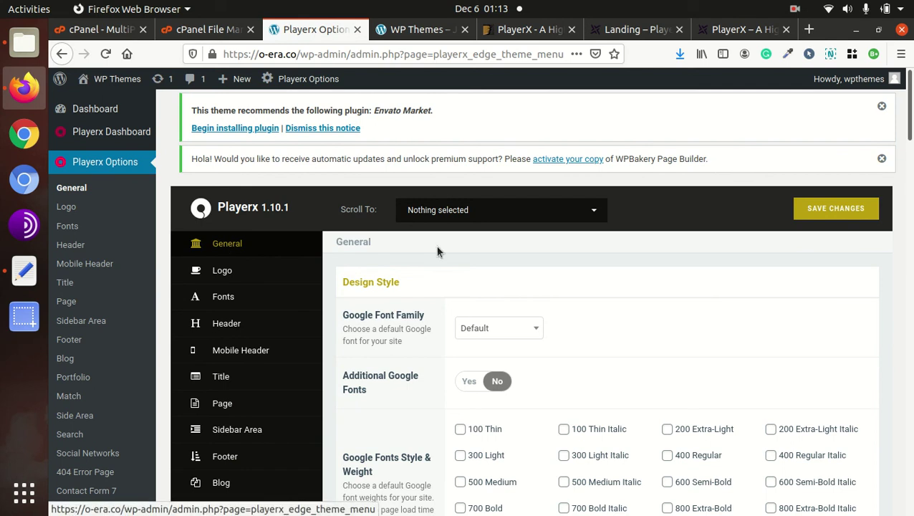
scroll(500, 248, down, 5)
scroll(499, 245, down, 5)
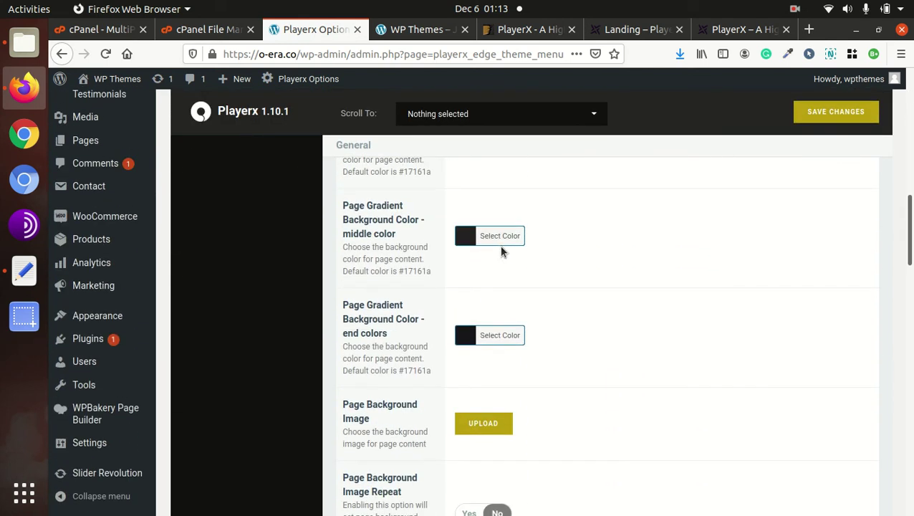
scroll(503, 248, up, 10)
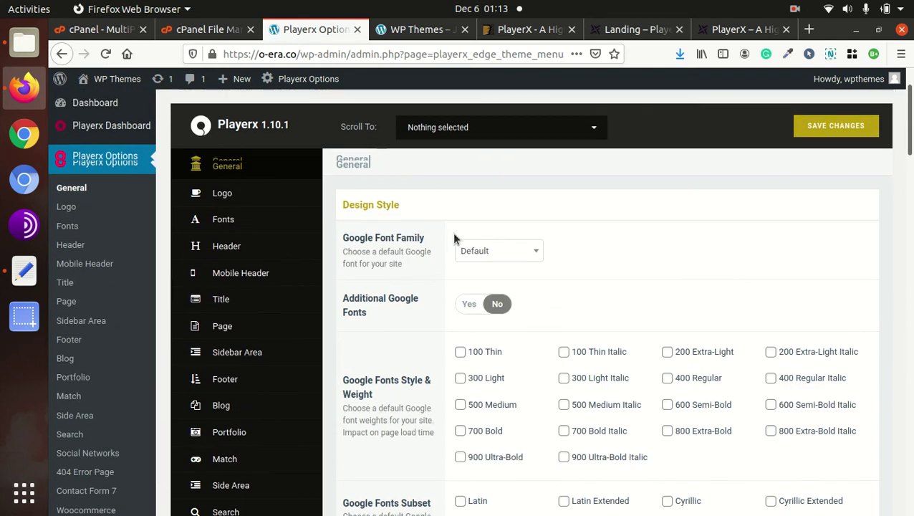
scroll(453, 238, down, 10)
scroll(456, 238, up, 3)
scroll(456, 238, up, 10)
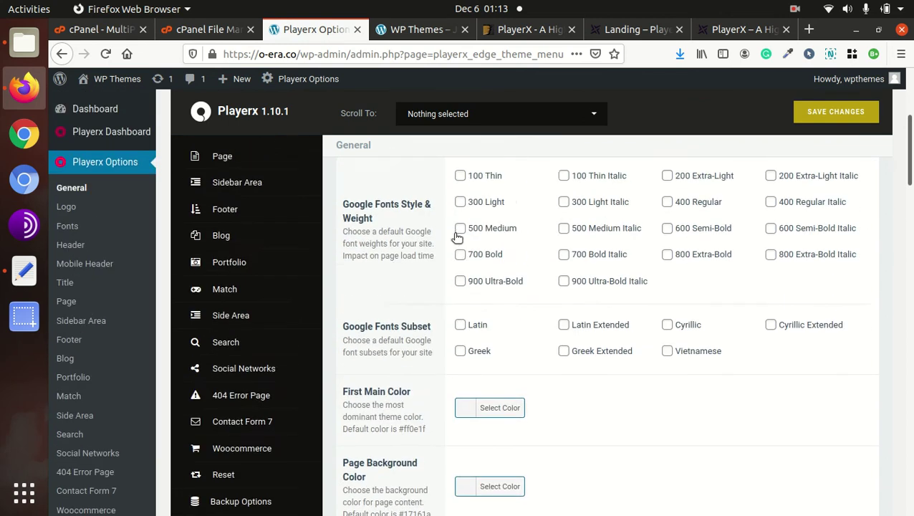
Step: Open the Logo section of the theme options and look over its logo image settings
click(242, 270)
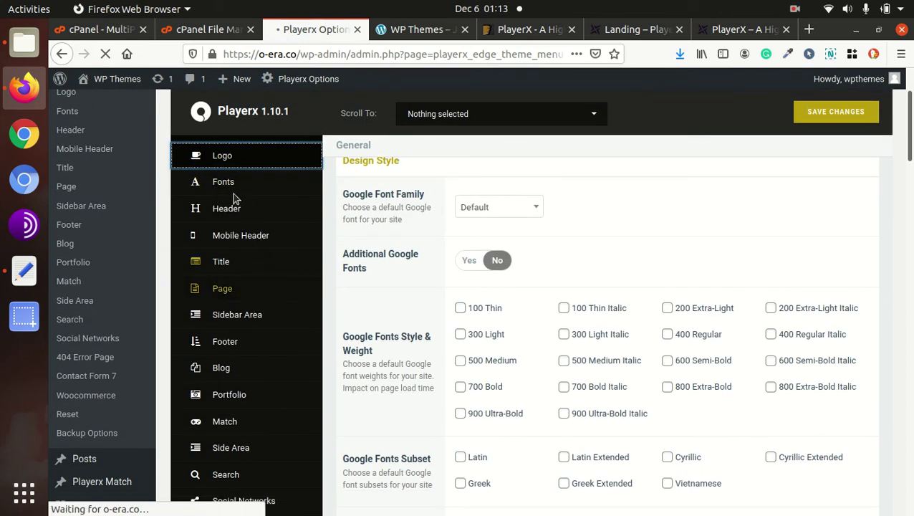
scroll(563, 274, down, 10)
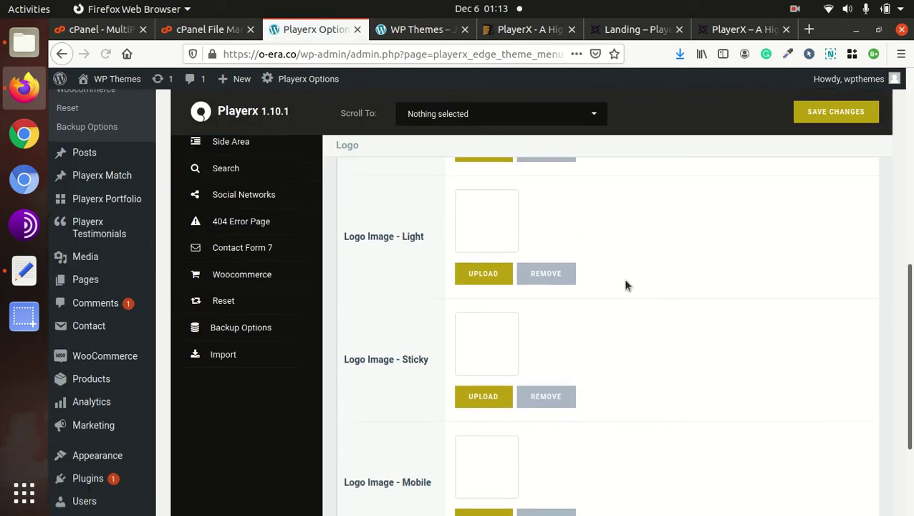
scroll(571, 285, up, 10)
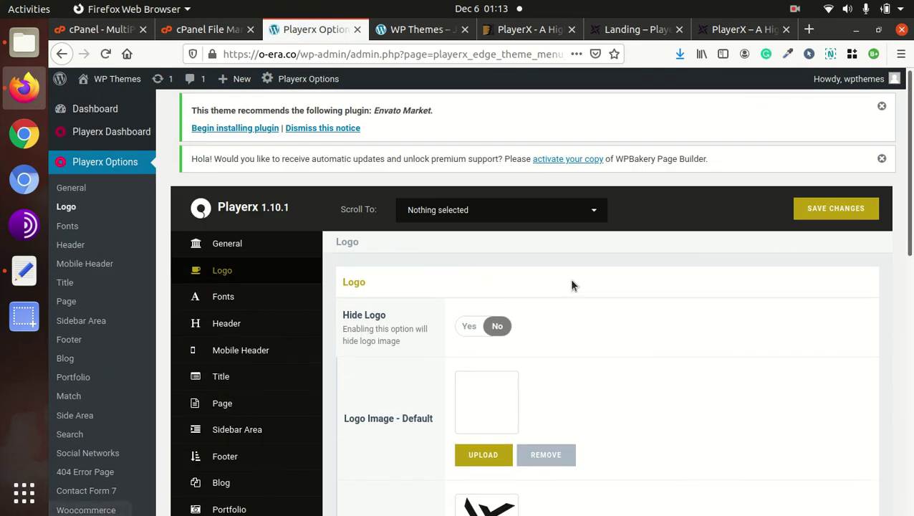
Step: Go through the theme option sections to Match and check its pagination, separator and comments settings
click(291, 346)
scroll(266, 322, down, 3)
click(240, 270)
click(240, 292)
click(243, 317)
click(245, 343)
click(245, 369)
click(245, 396)
click(245, 421)
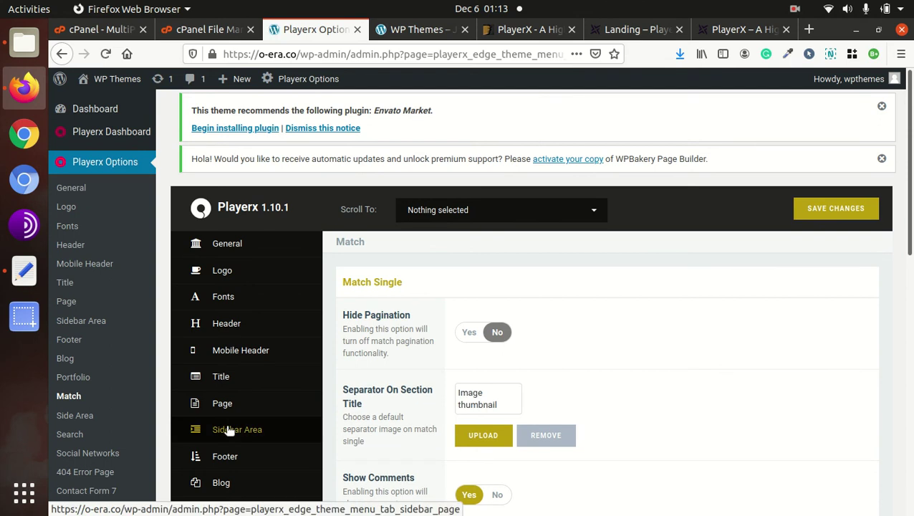
scroll(505, 420, down, 5)
scroll(504, 421, up, 3)
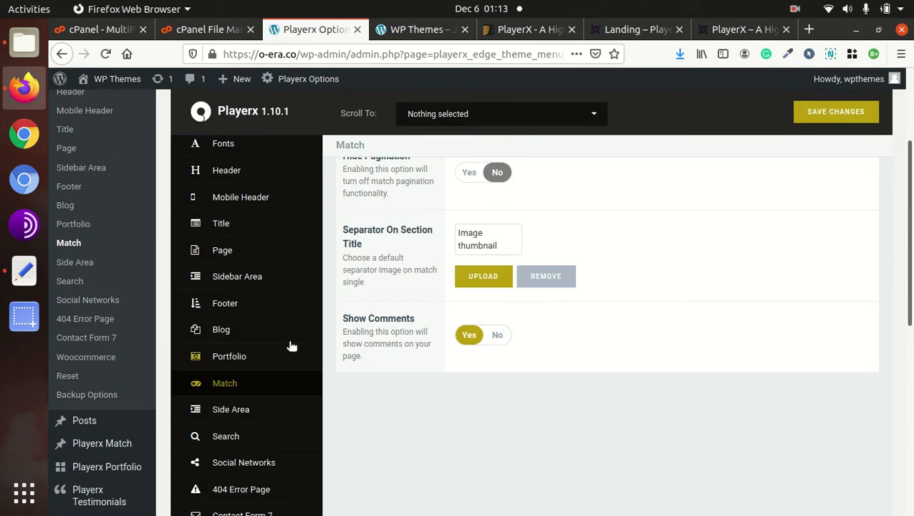
Step: Open the Search section of the theme options and review its layout and search icon settings
click(224, 440)
scroll(251, 445, down, 2)
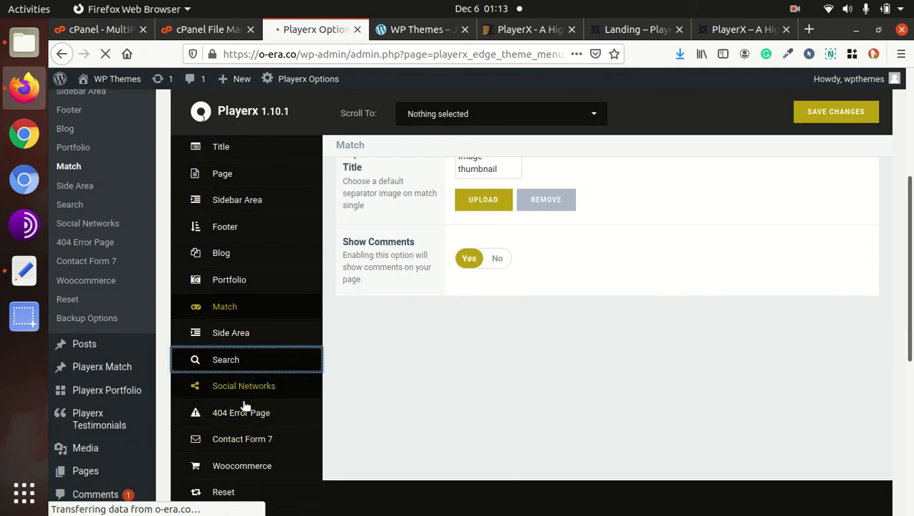
scroll(249, 452, down, 5)
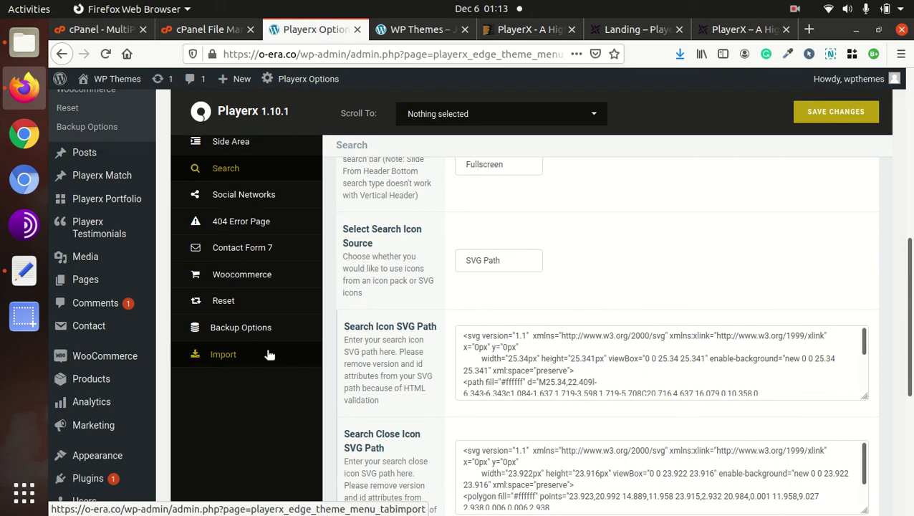
scroll(270, 354, up, 6)
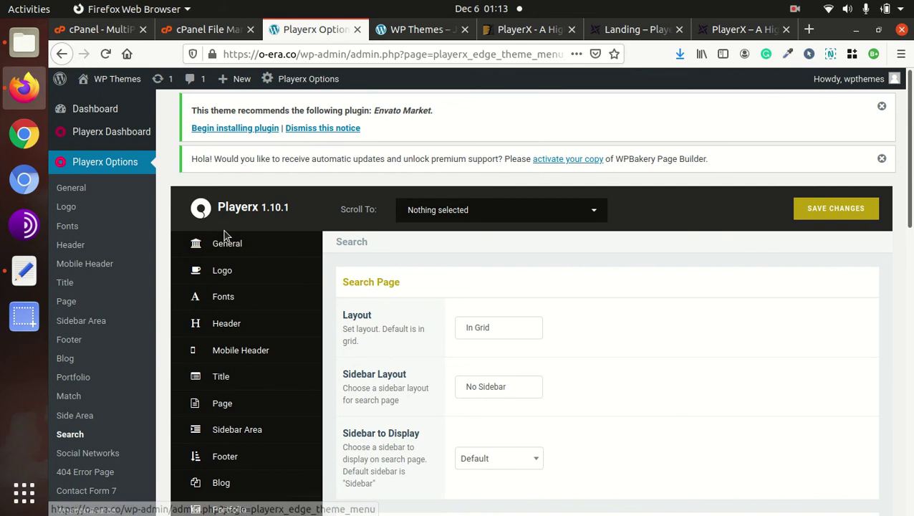
Step: Return to the live o-era.co homepage and look over its navigation menus, hero slider and client logos
click(422, 32)
mouse_move(328, 225)
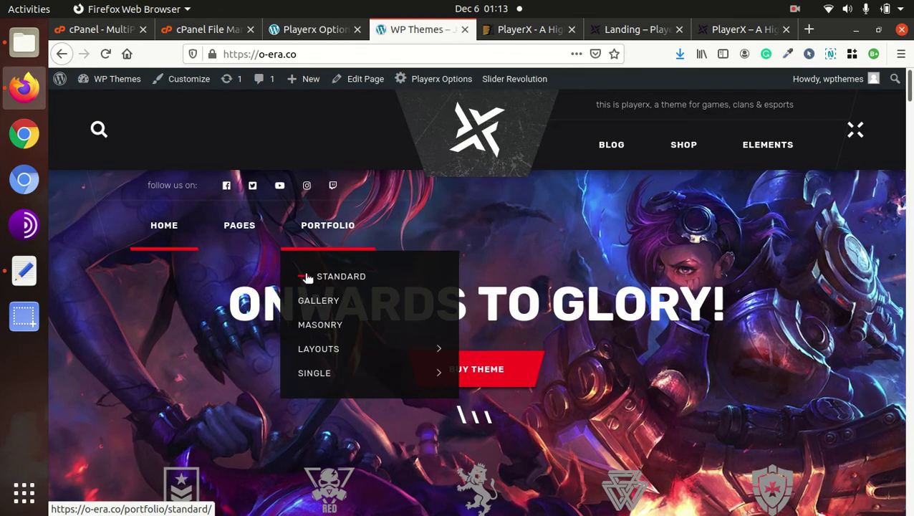
scroll(306, 278, down, 3)
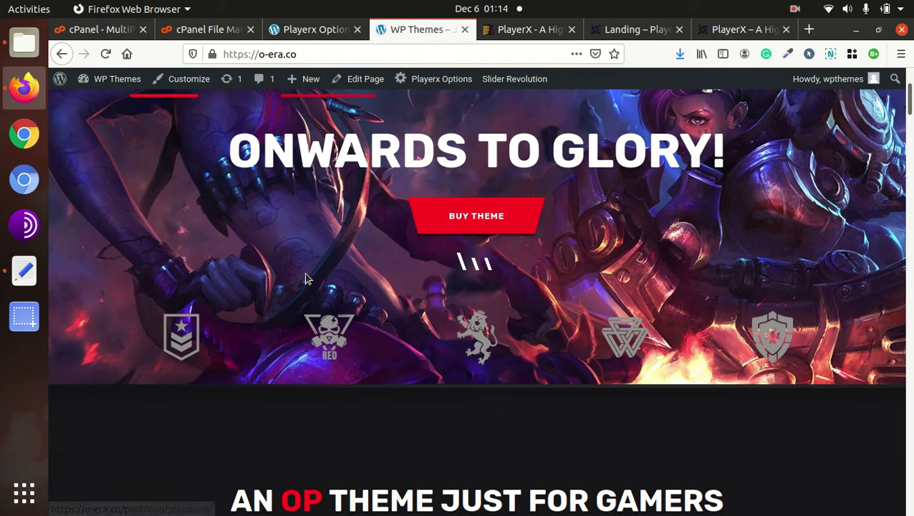
scroll(305, 278, up, 3)
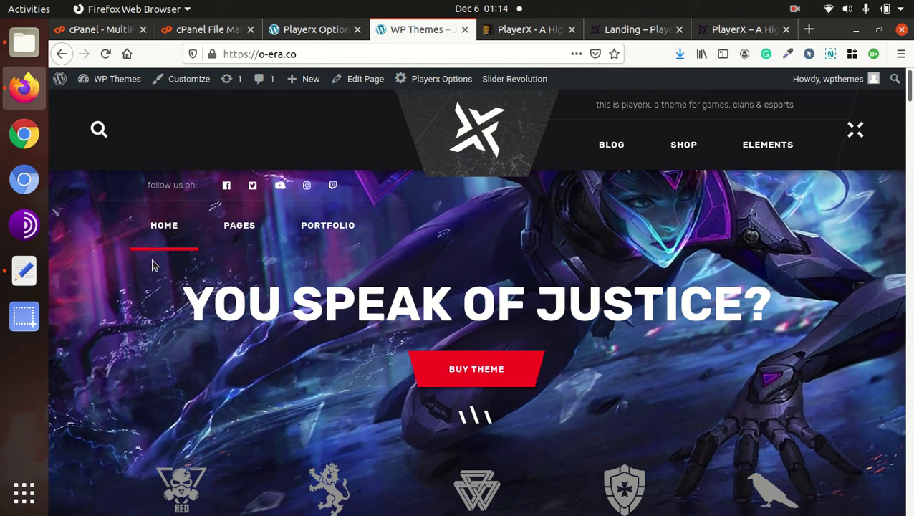
scroll(428, 293, down, 2)
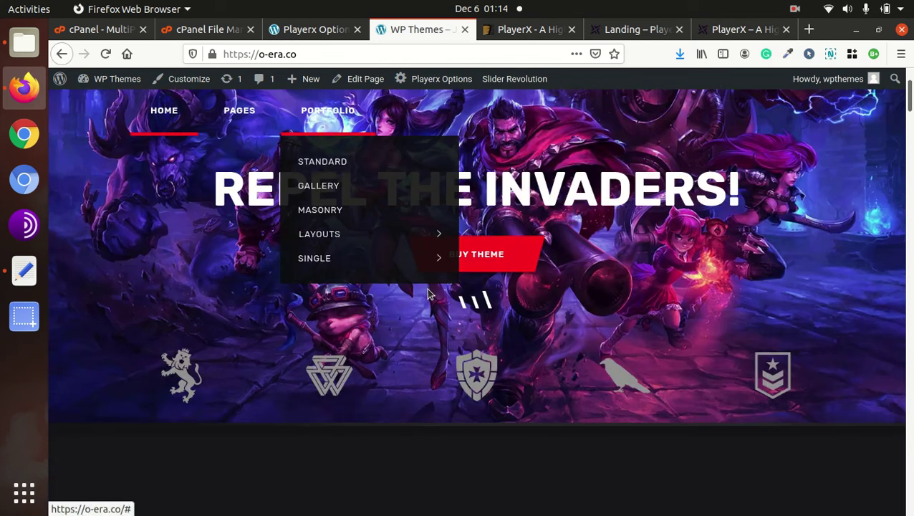
scroll(428, 294, down, 3)
scroll(275, 288, up, 4)
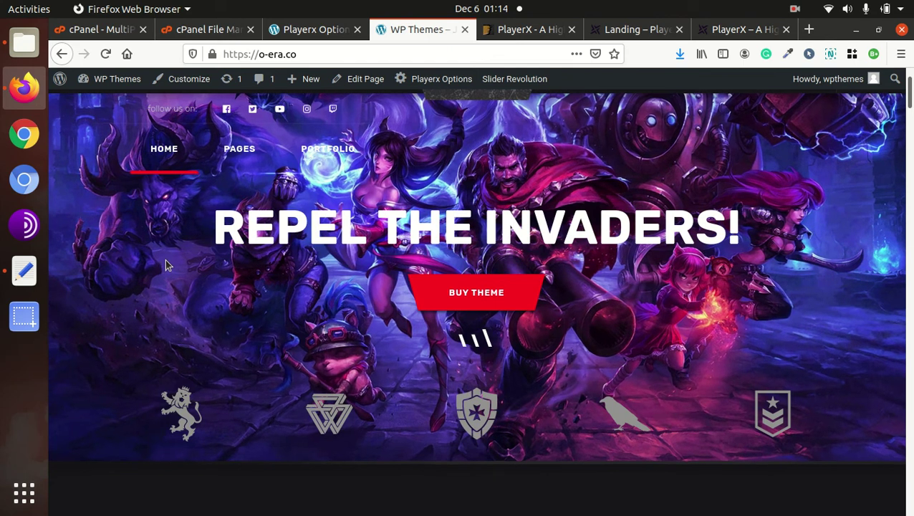
scroll(167, 265, up, 2)
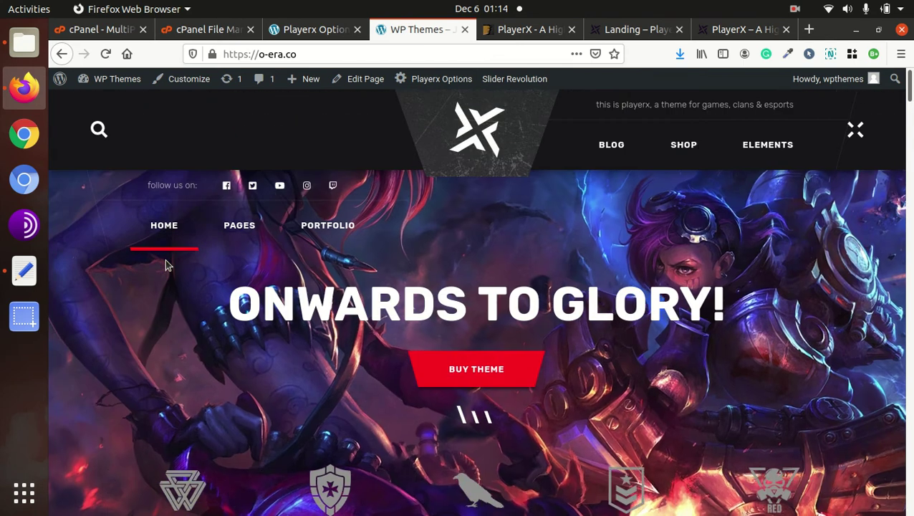